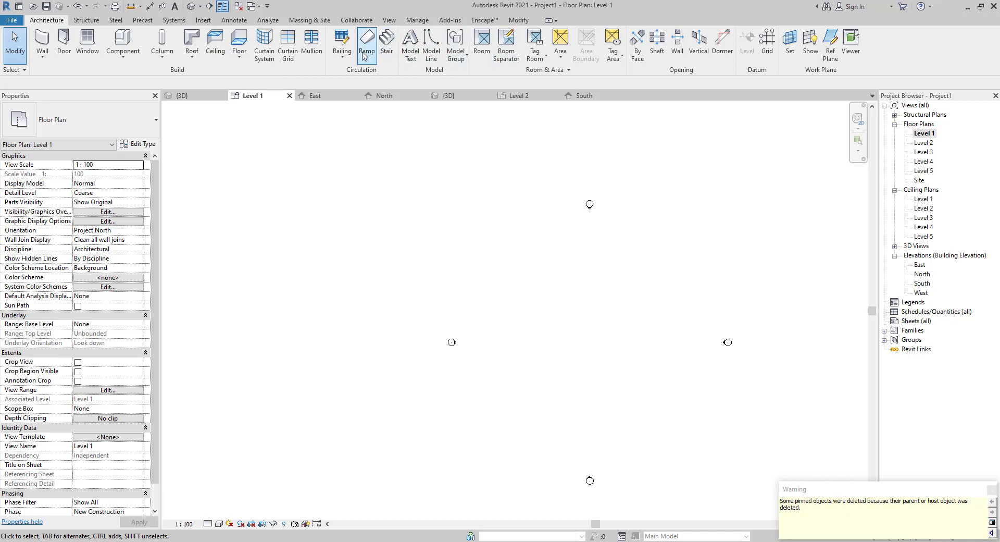
left_click(191, 59)
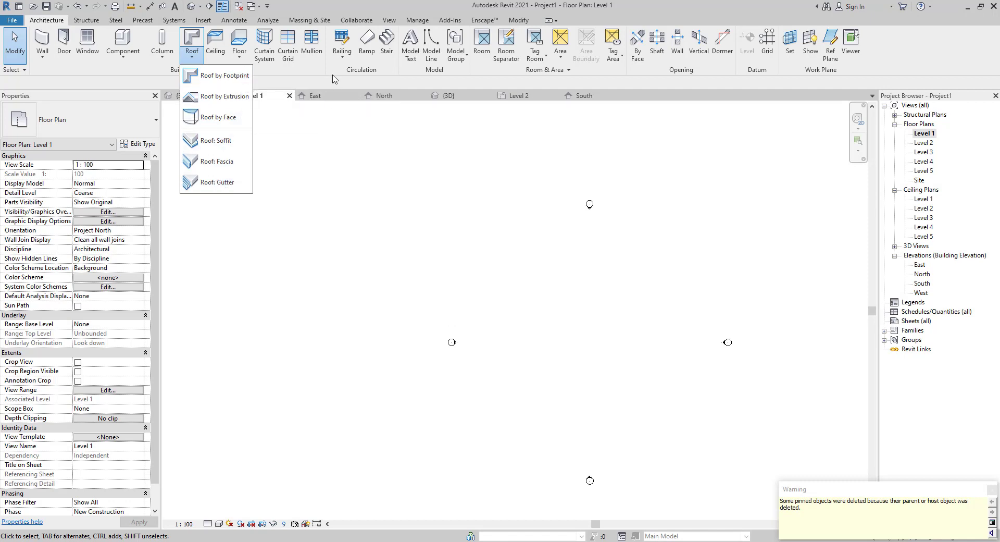
left_click(301, 80)
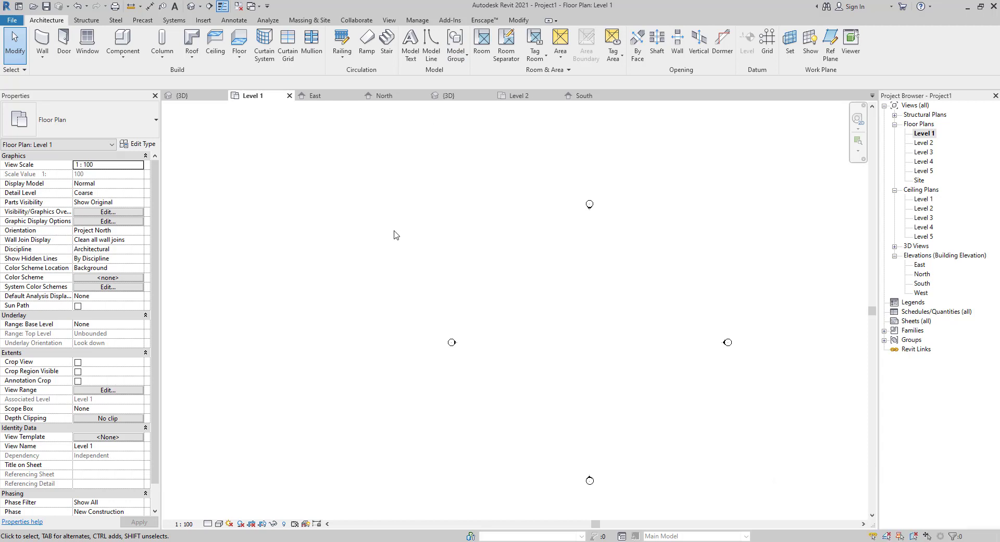
- Draw a rectangular loop of walls about 8 m by 7 m between the elevation markers on Level 1
key("w")
key("a")
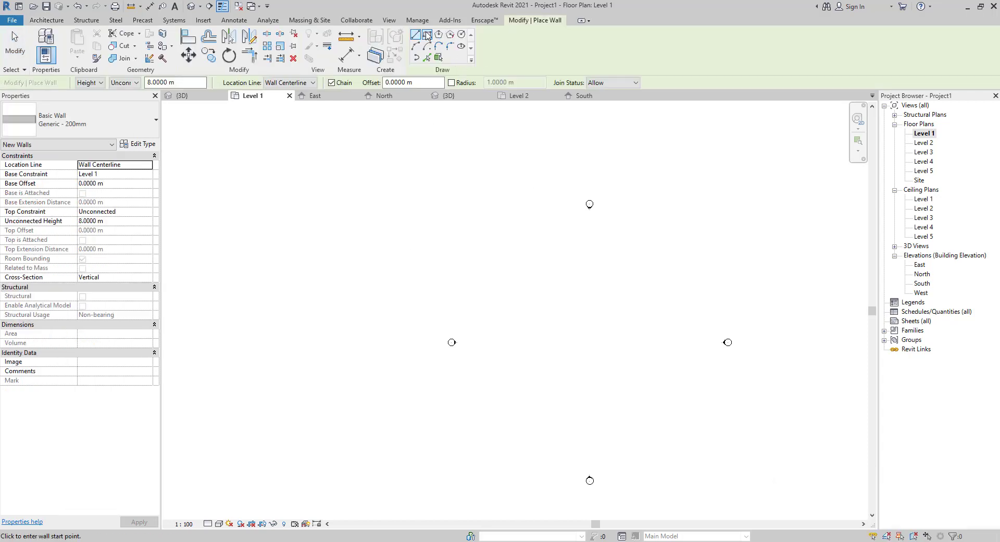
left_click(534, 290)
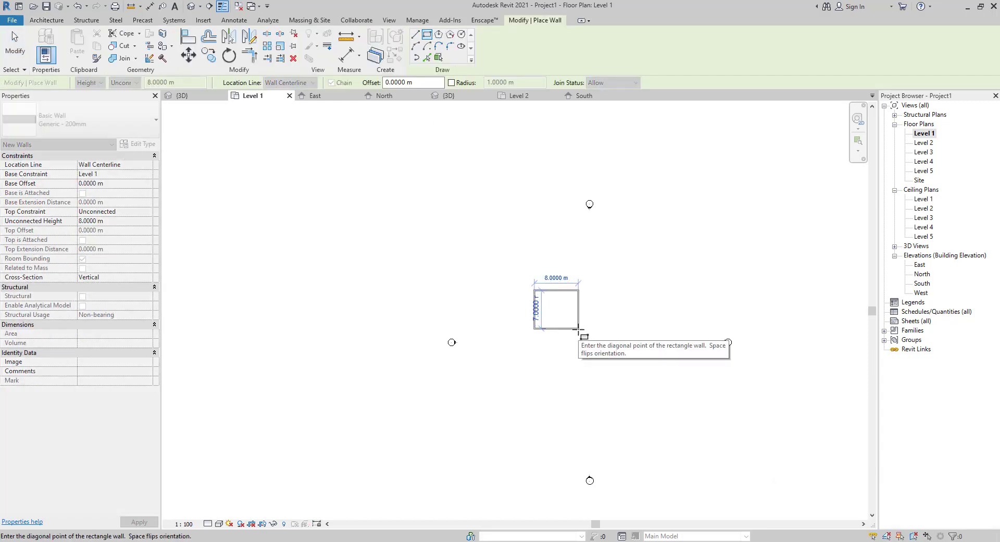
scroll(573, 326, "up", 3)
key("Escape")
key("Escape")
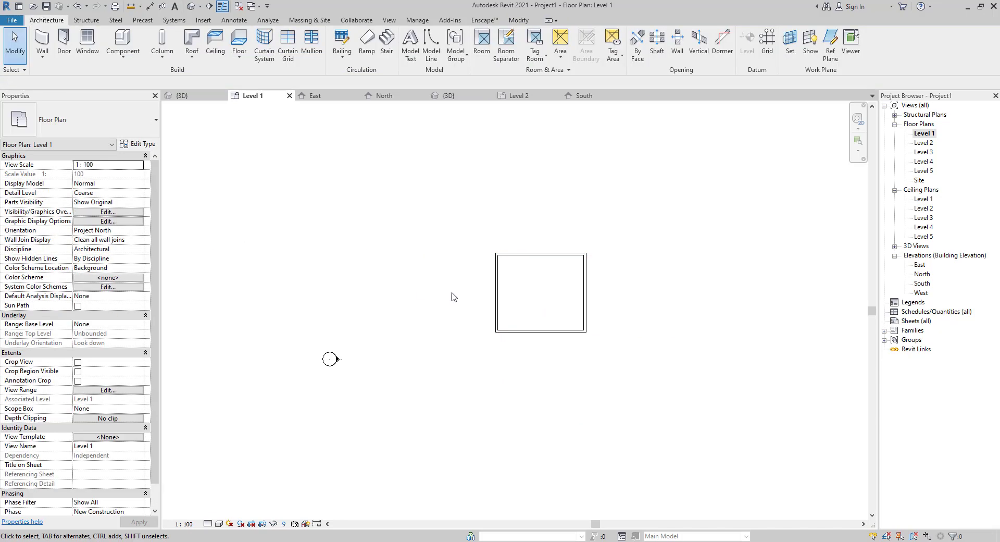
- Set the top constraint of all four walls to Up to level: Level 3
key("Tab")
left_click(494, 293)
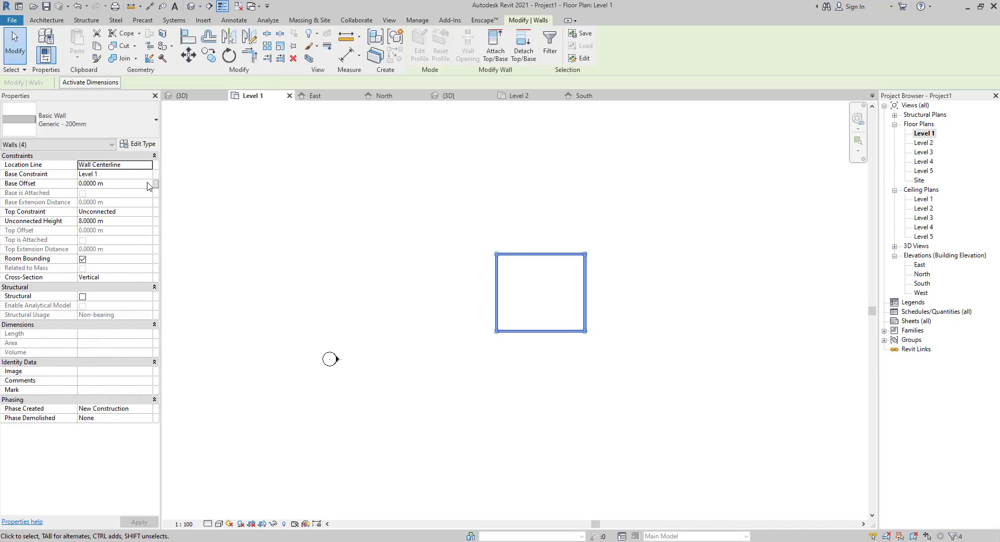
left_click(149, 213)
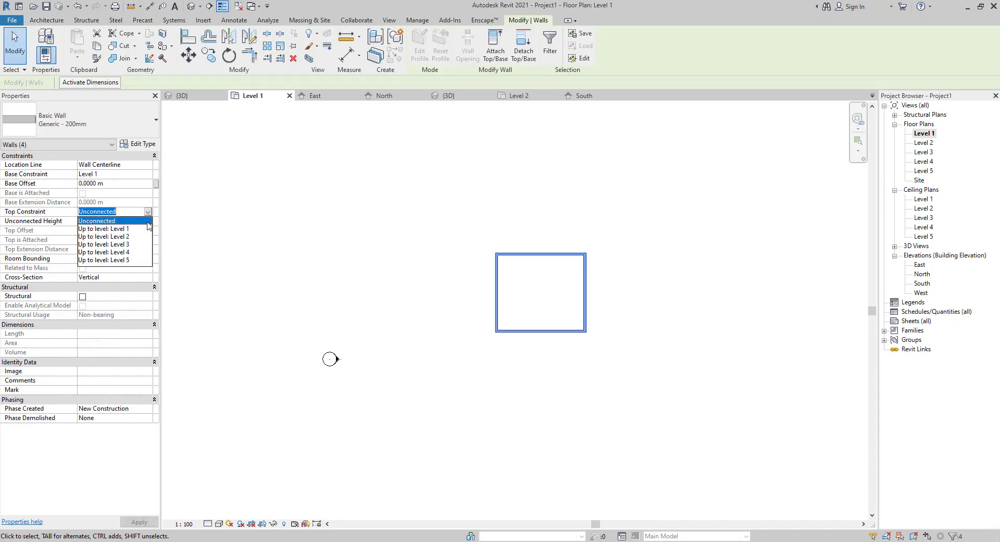
left_click(125, 245)
key("Escape")
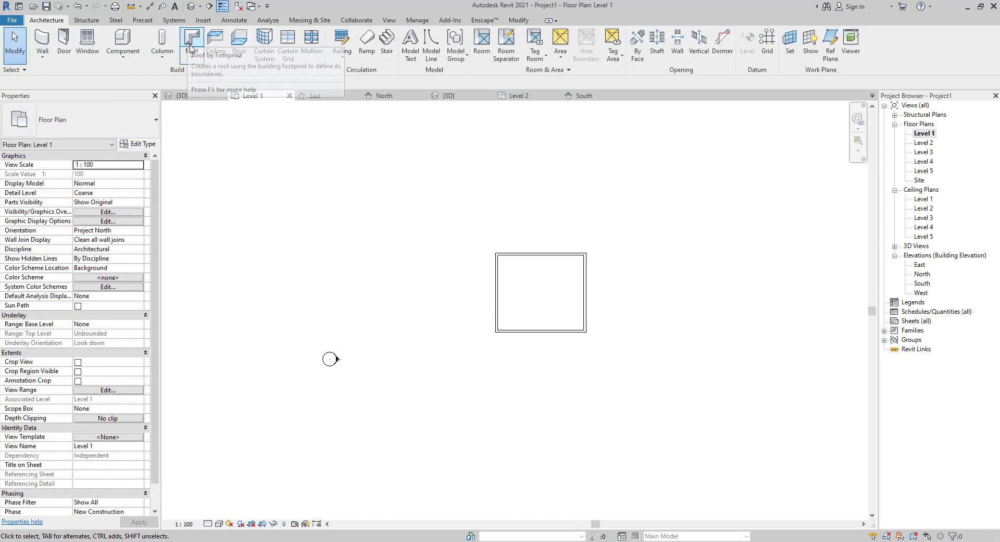
- Start a roof by footprint on Level 3 and sketch a rectangular boundary around the walls, with short sides about 11.2 m long
left_click(196, 59)
left_click(214, 73)
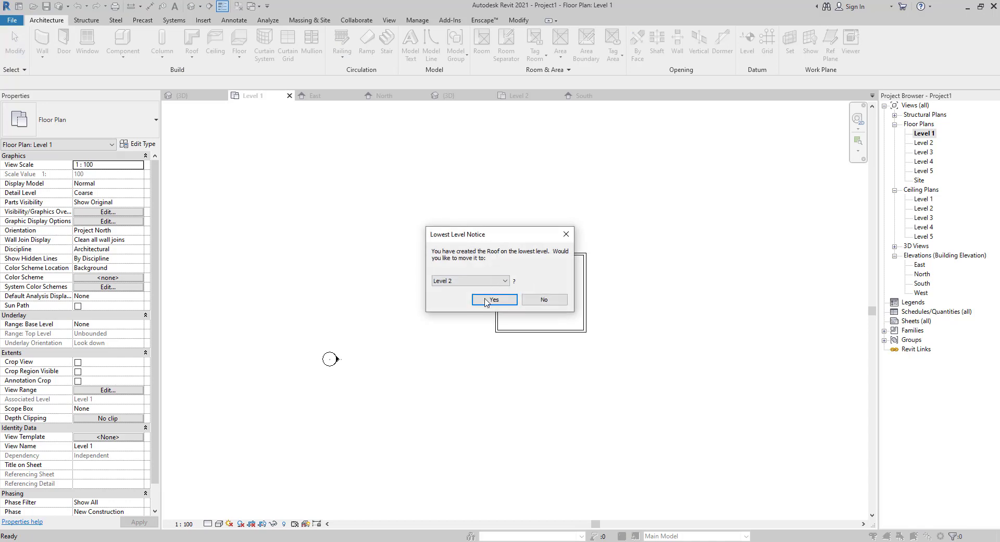
left_click(472, 284)
left_click(468, 303)
left_click(494, 299)
left_click(505, 34)
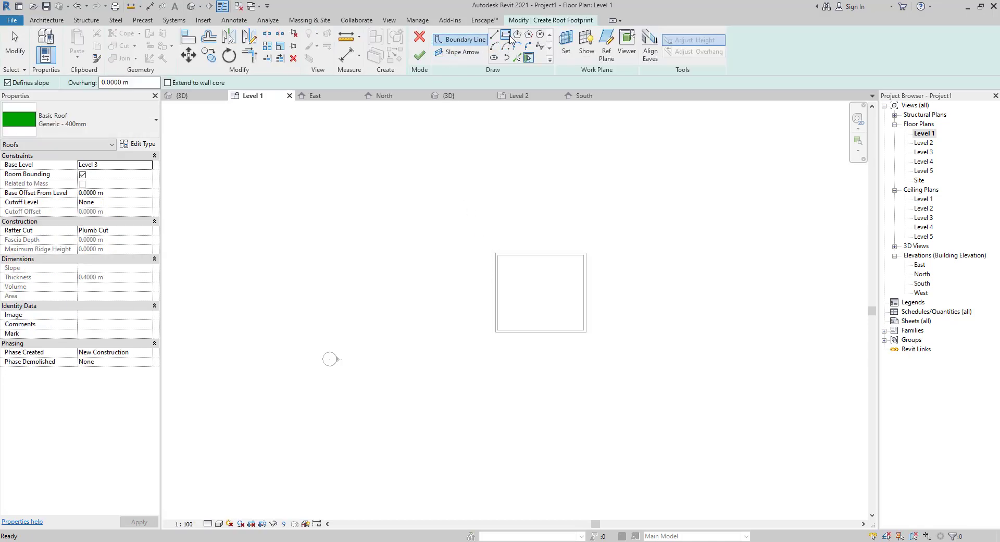
left_click(465, 235)
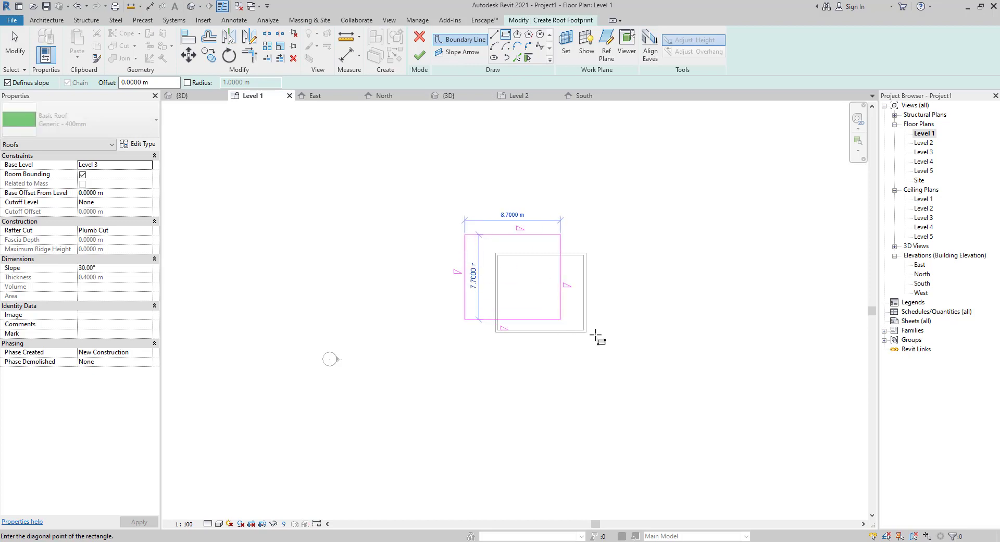
left_click(622, 357)
key("Escape")
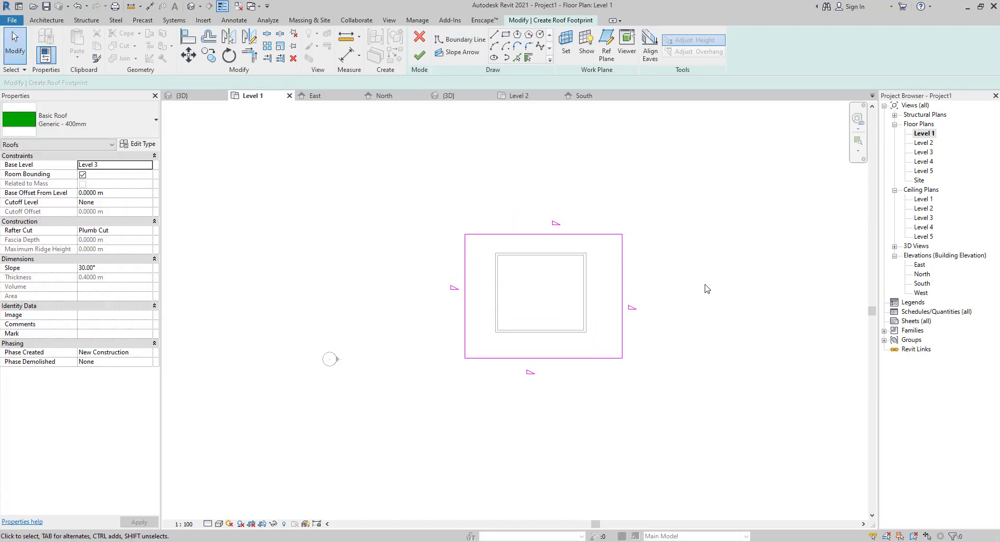
- Turn off the slope on the footprint's two short sides to finish a gable roof, and view it in 3D
left_click_drag(706, 303, 425, 290)
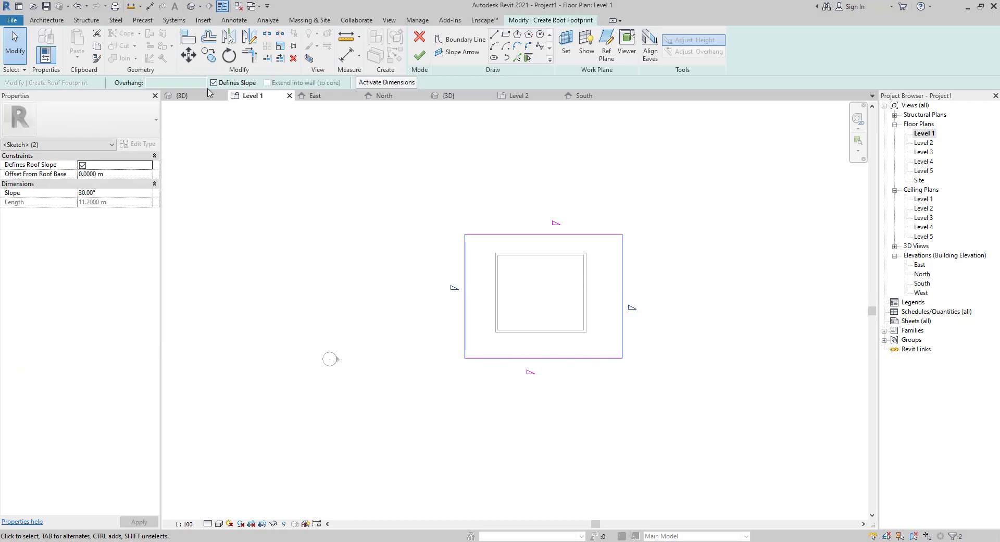
left_click(417, 56)
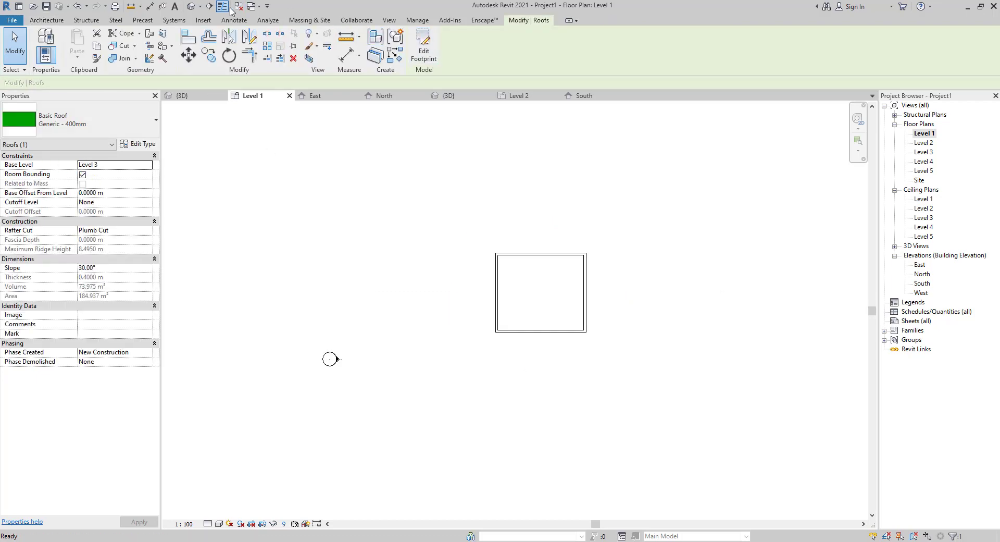
left_click(189, 6)
middle_click_drag(491, 330, 565, 383, "shift")
scroll(411, 338, "up", 3)
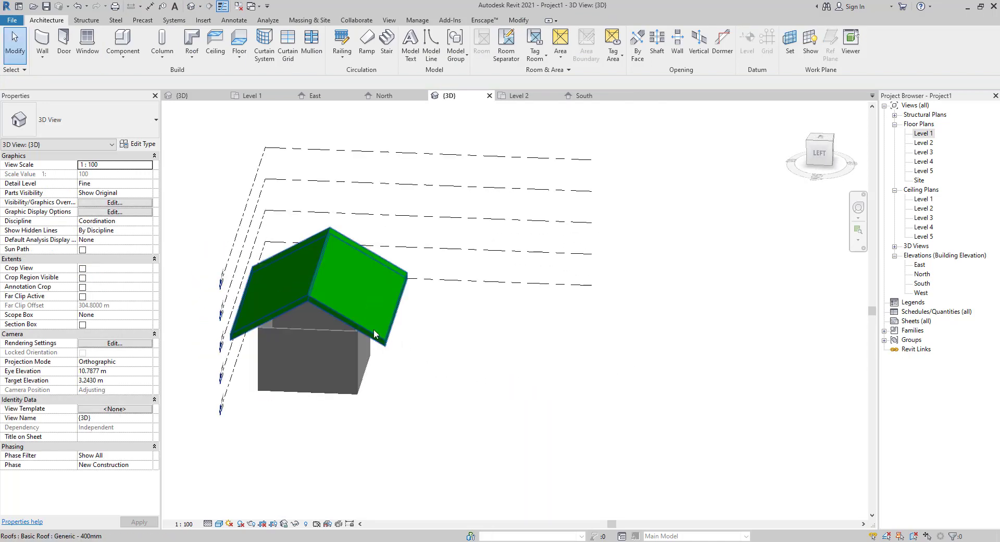
- Attach the tops of the whole wall loop to the roof
key("Tab")
left_click(304, 330)
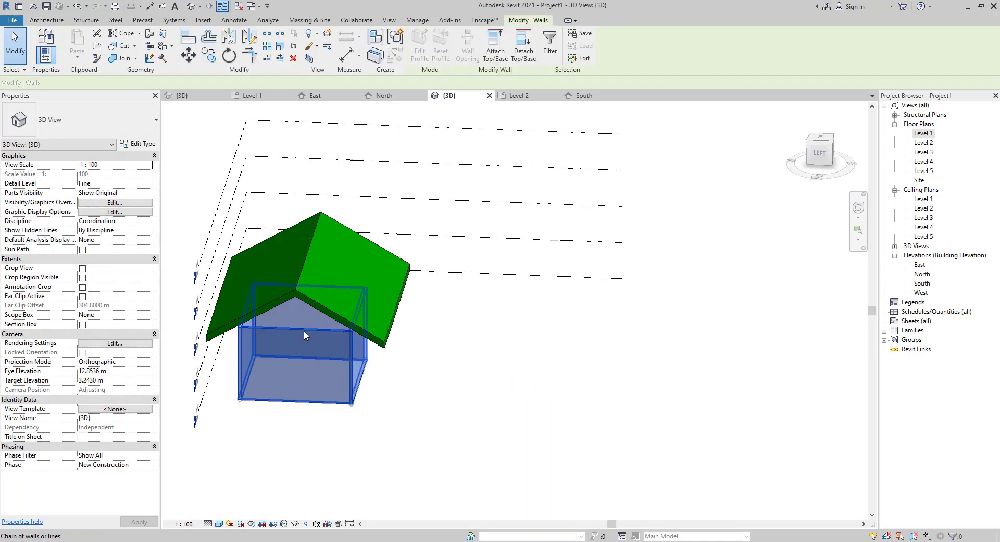
left_click(495, 45)
left_click(310, 225)
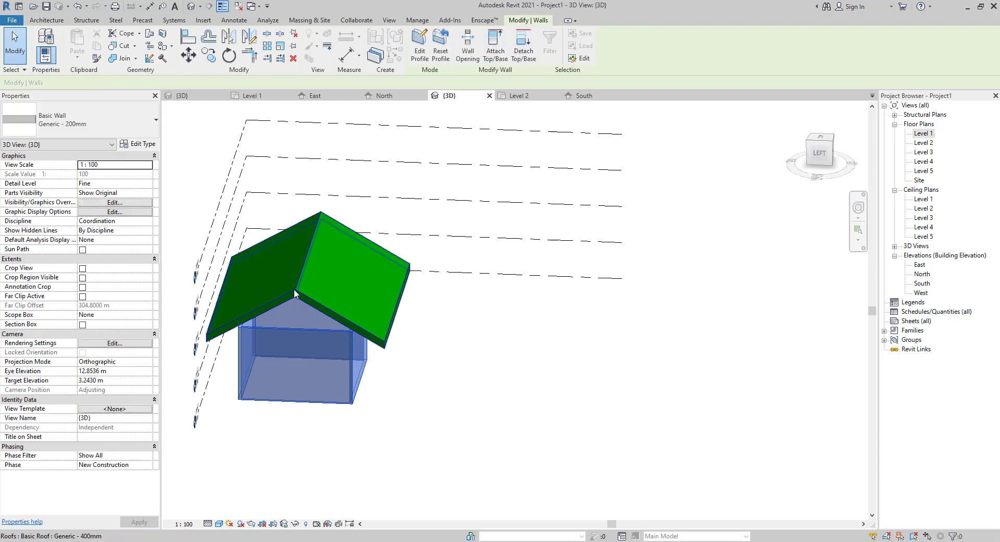
key("Escape")
- Change the roof type to Cold Roof - Concrete and look over the house
left_click(302, 294)
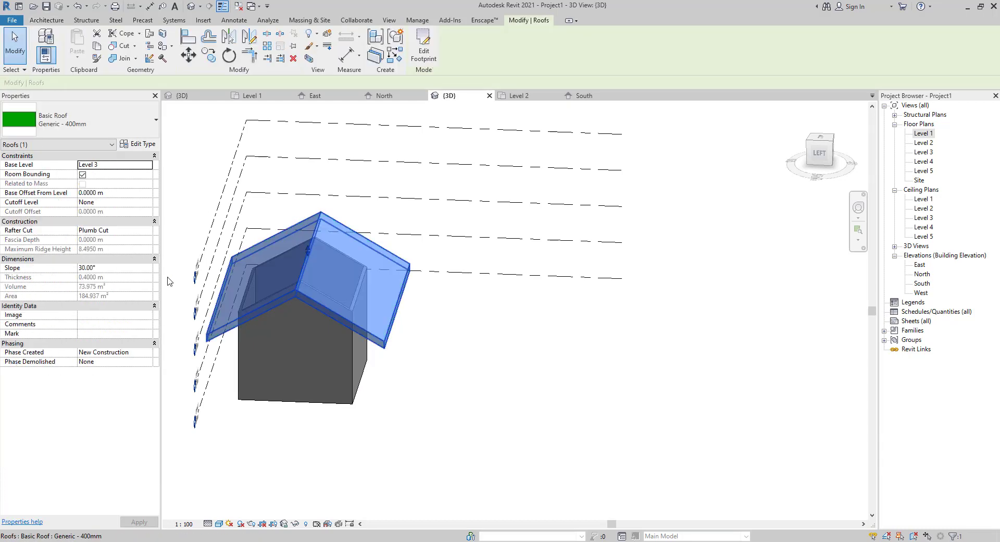
left_click(145, 122)
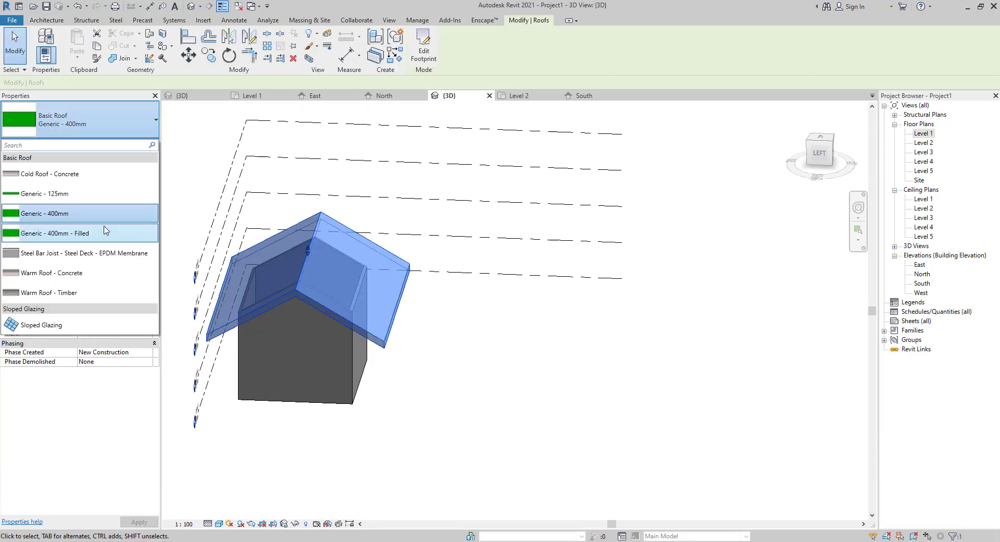
left_click(92, 177)
key("Escape")
scroll(309, 367, "down", 2)
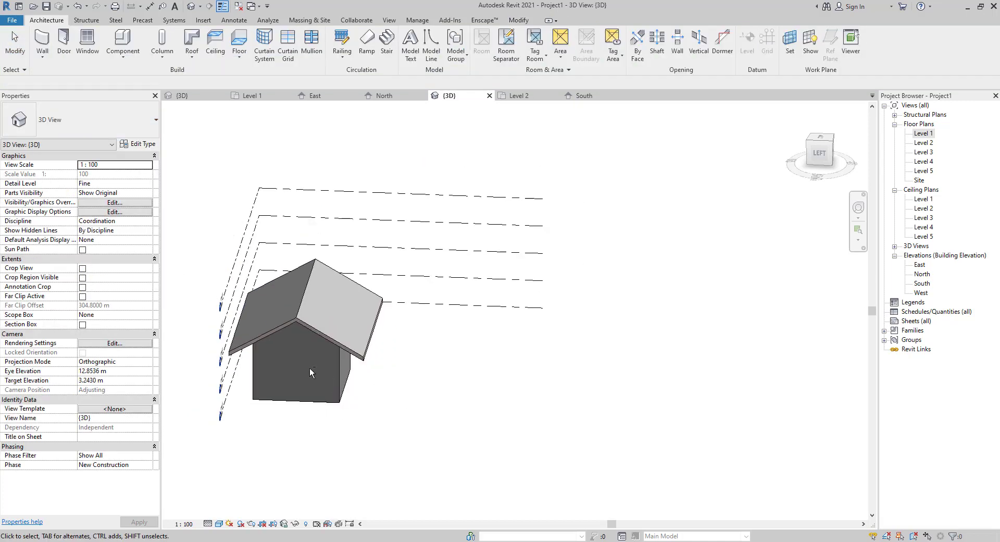
middle_click_drag(351, 387, 504, 396)
middle_click_drag(573, 426, 547, 436, "shift")
- Open the Site floor plan and put the roof's footprint into editing
double_click(921, 137)
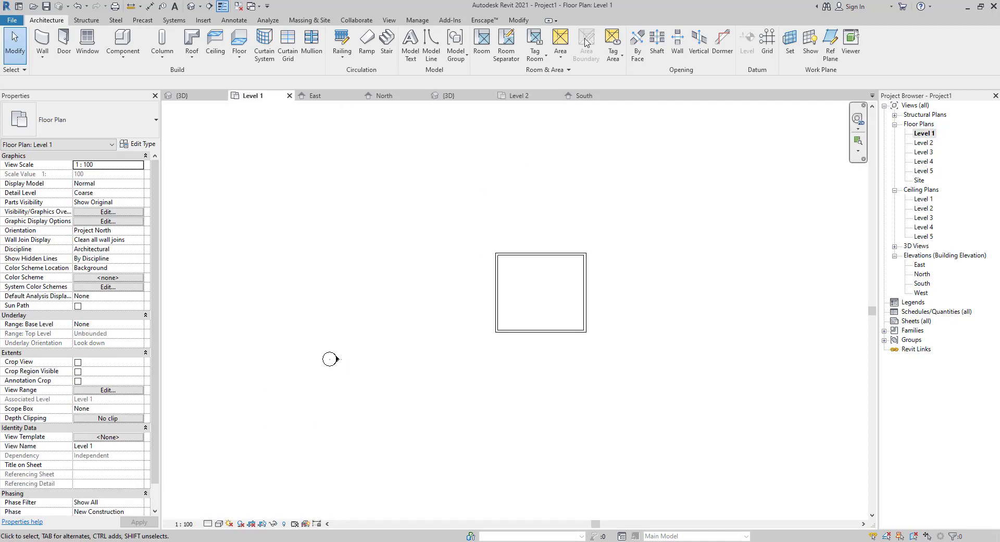
left_click(919, 180)
double_click(919, 180)
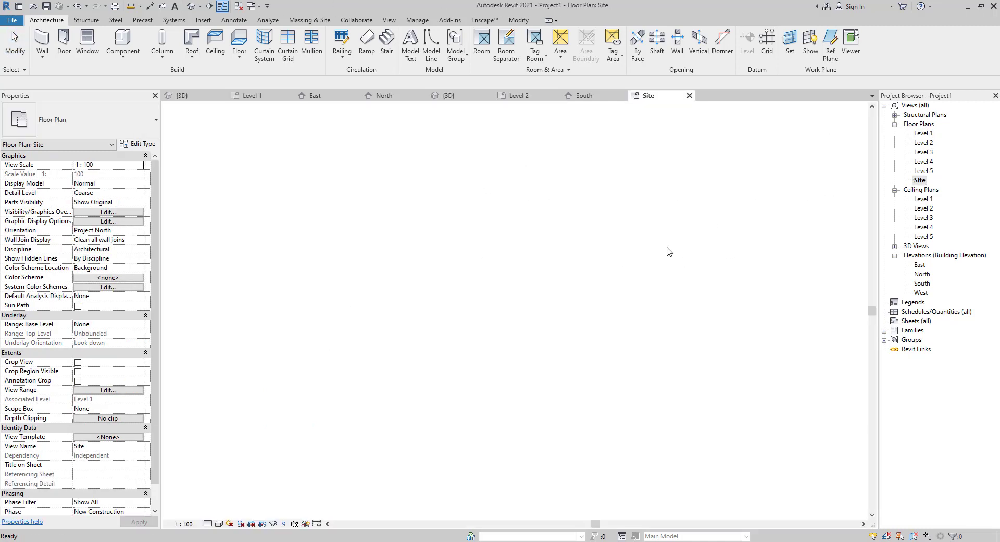
left_click(609, 252)
left_click(423, 45)
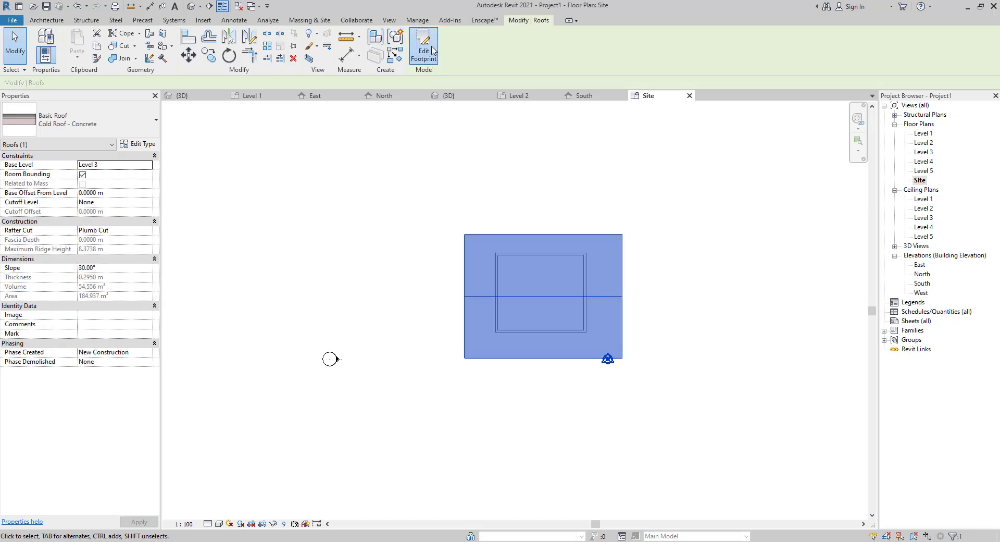
- Split the footprint's lower edge at two points into three segments, with the outer ones about 5.1 m long
scroll(597, 365, "up", 3)
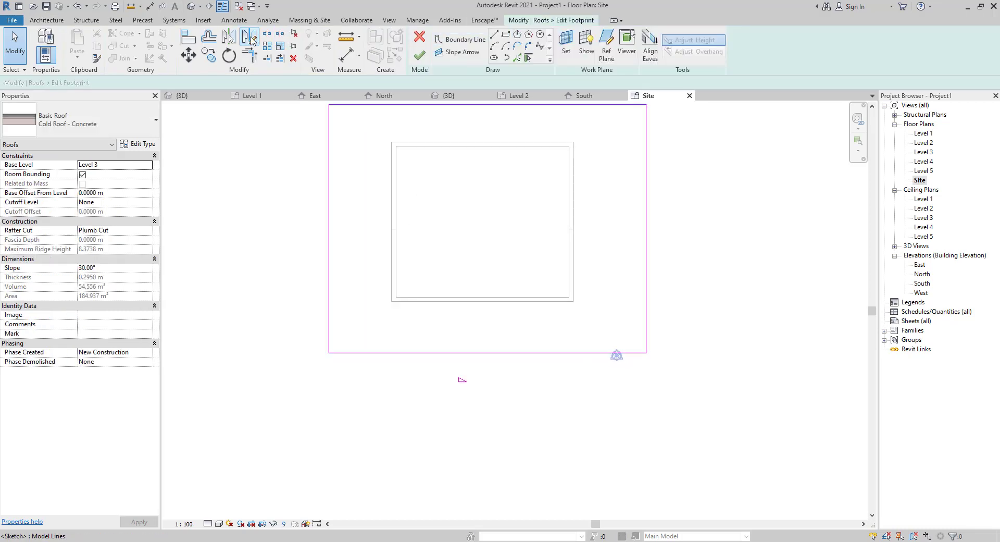
left_click(267, 34)
left_click(442, 353)
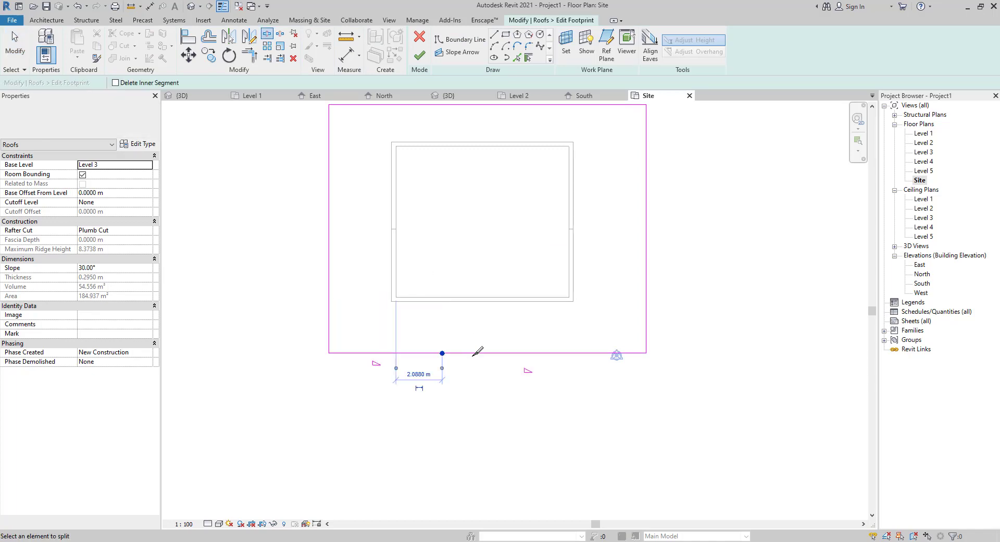
left_click(524, 353)
key("Escape")
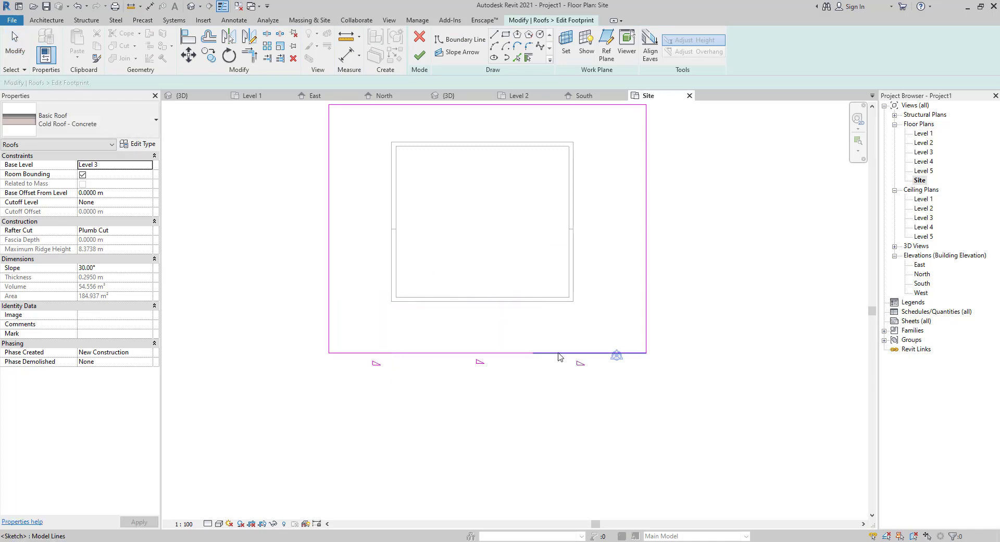
- Turn off the slope on the two outer lower segments and draw slope arrows along them from the split points to the outer corners
left_click(409, 352)
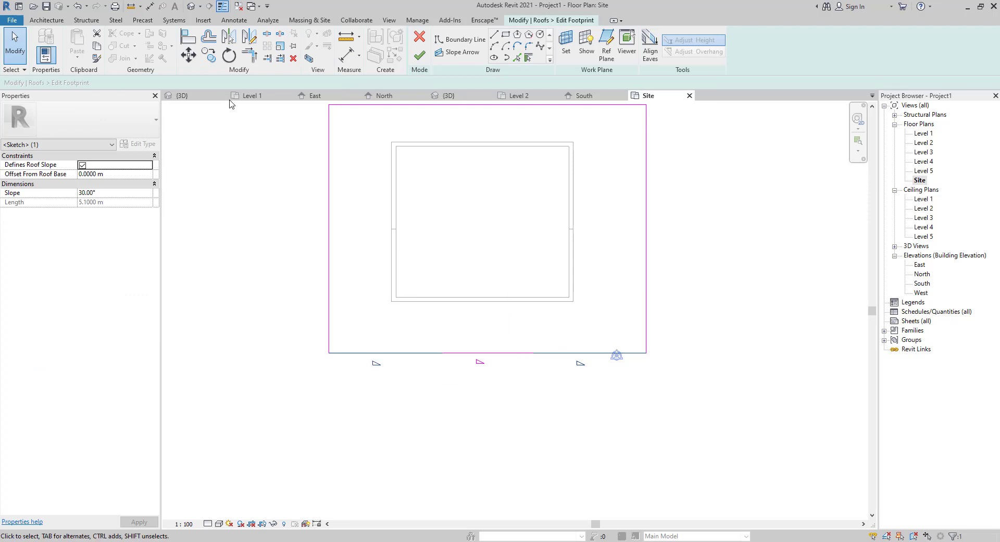
left_click(215, 83)
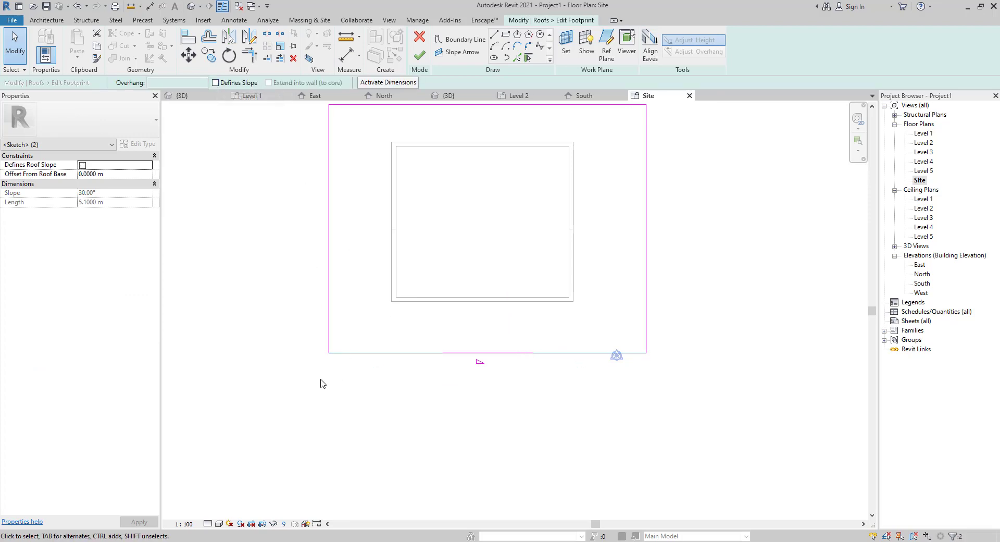
left_click(473, 54)
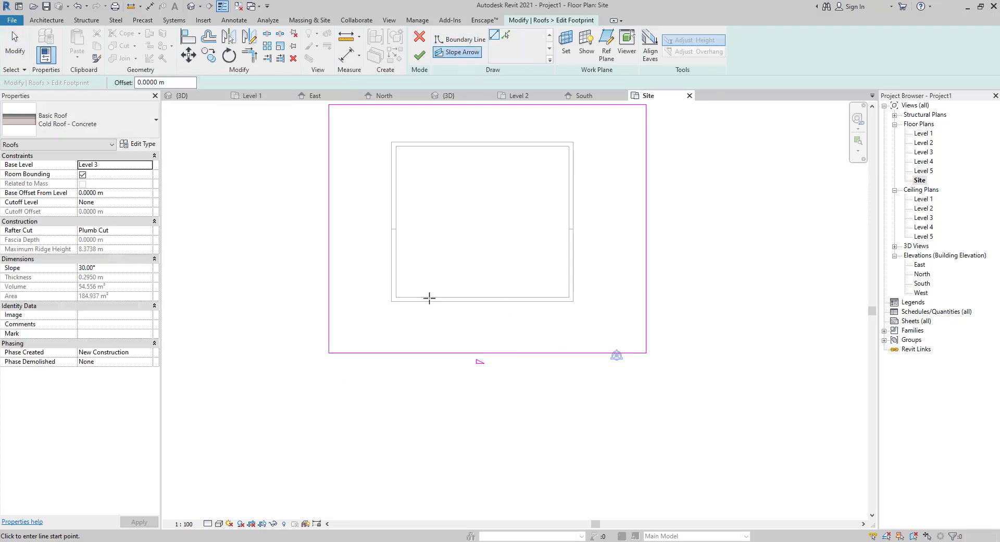
left_click(441, 353)
left_click(329, 352)
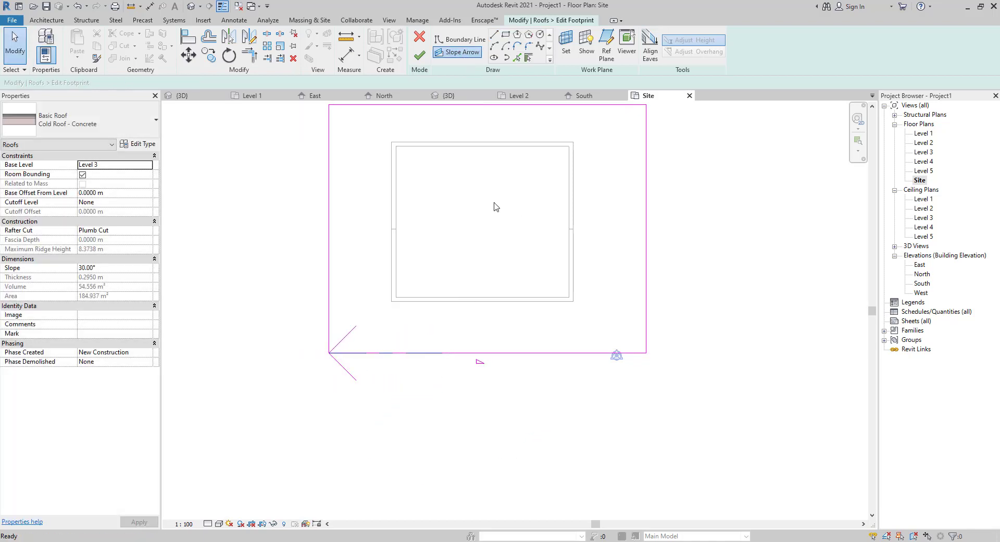
left_click(534, 353)
left_click(645, 352)
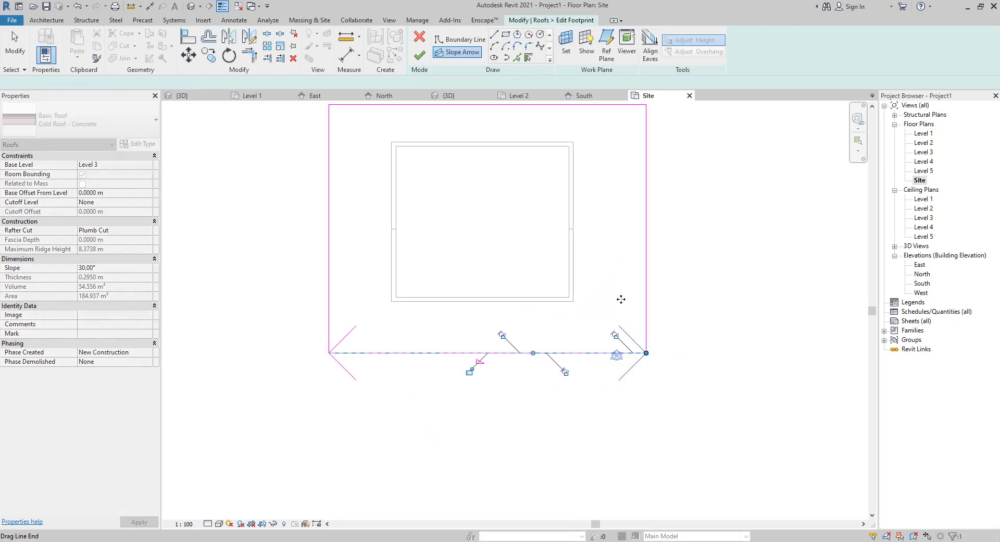
- Finish the footprint edit and inspect the reshaped roof in 3D
left_click(419, 54)
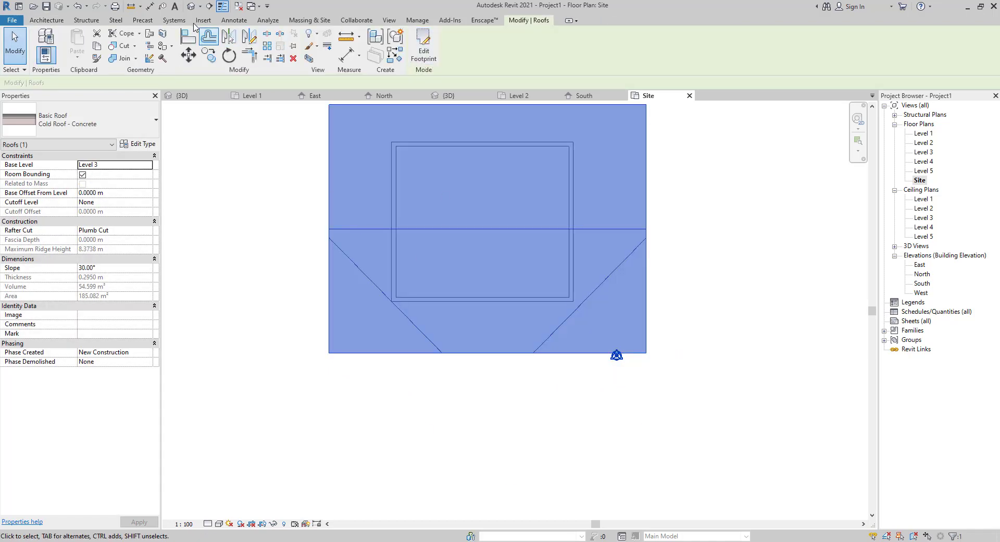
left_click(191, 8)
scroll(469, 359, "down", 2)
middle_click_drag(544, 377, 366, 291, "shift")
scroll(508, 337, "up", 3)
middle_click_drag(508, 337, 692, 427, "shift")
- Edit the roof's footprint in the Site plan and delete both slope arrows along its lower edge
double_click(919, 180)
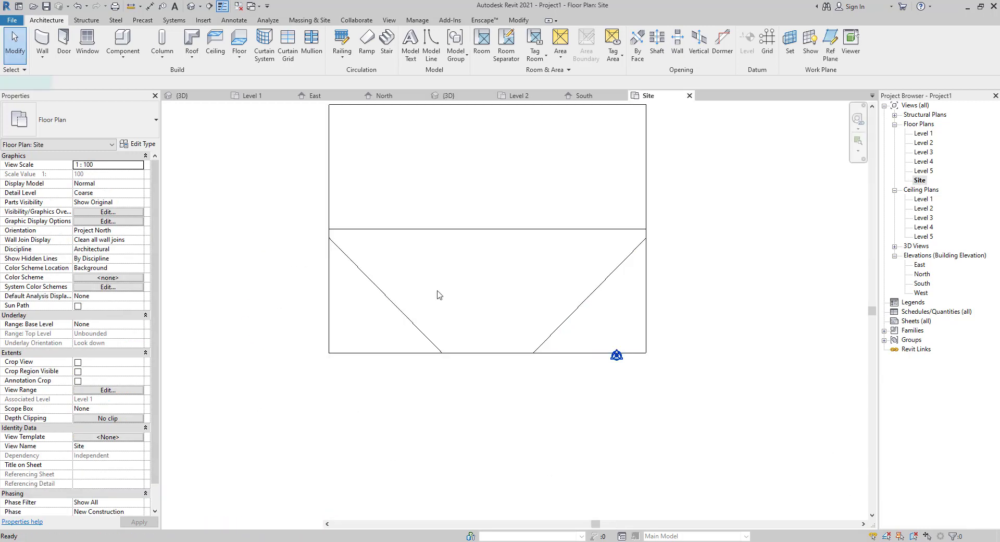
double_click(438, 292)
left_click(366, 356)
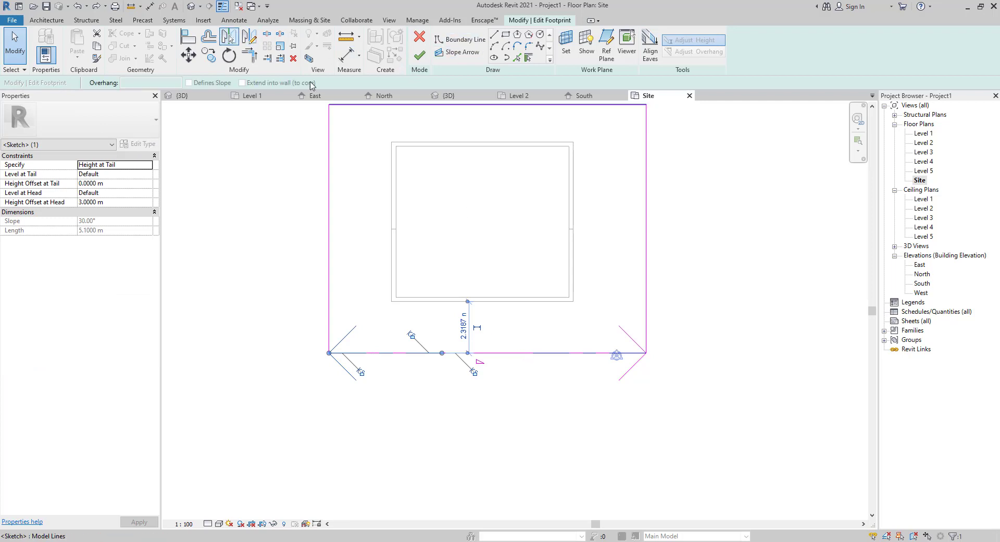
left_click(623, 364)
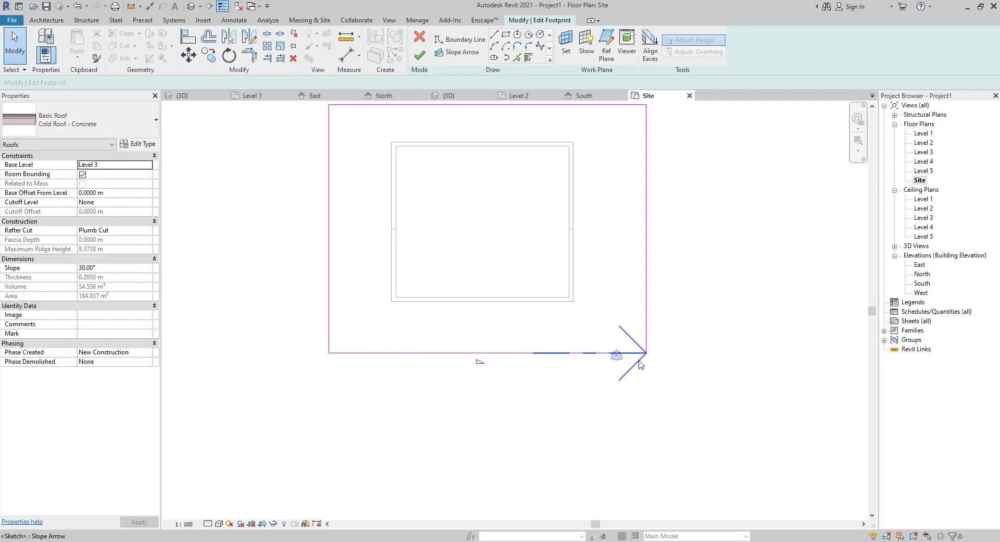
- Draw slope arrows from the two lower corners inward to the split points and try to finish the footprint edit
left_click(449, 52)
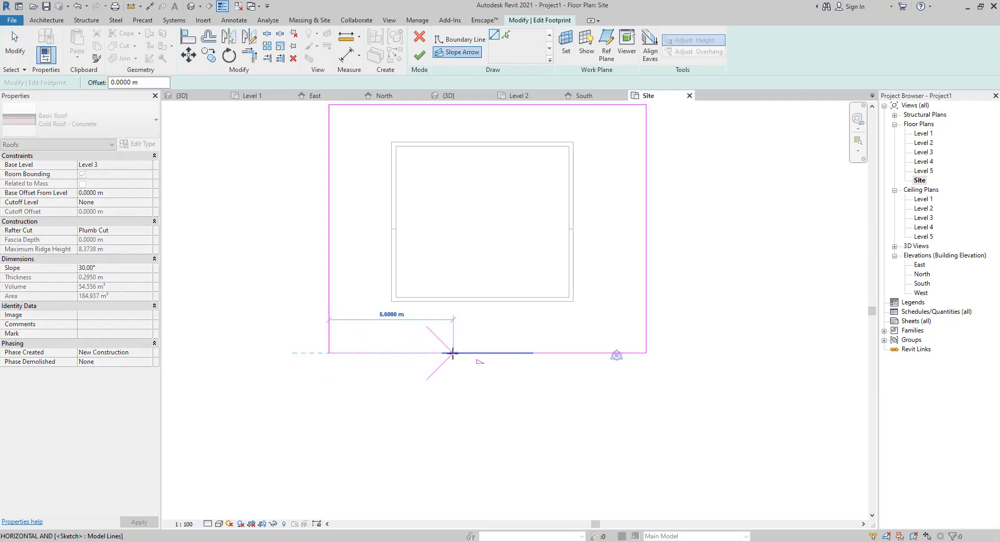
left_click(442, 353)
key("Escape")
key("Escape")
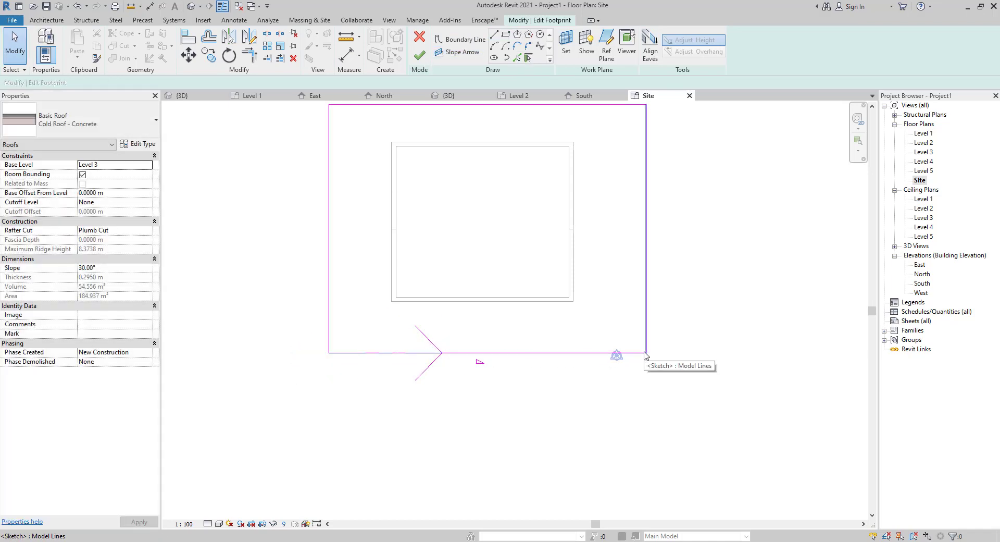
left_click(452, 52)
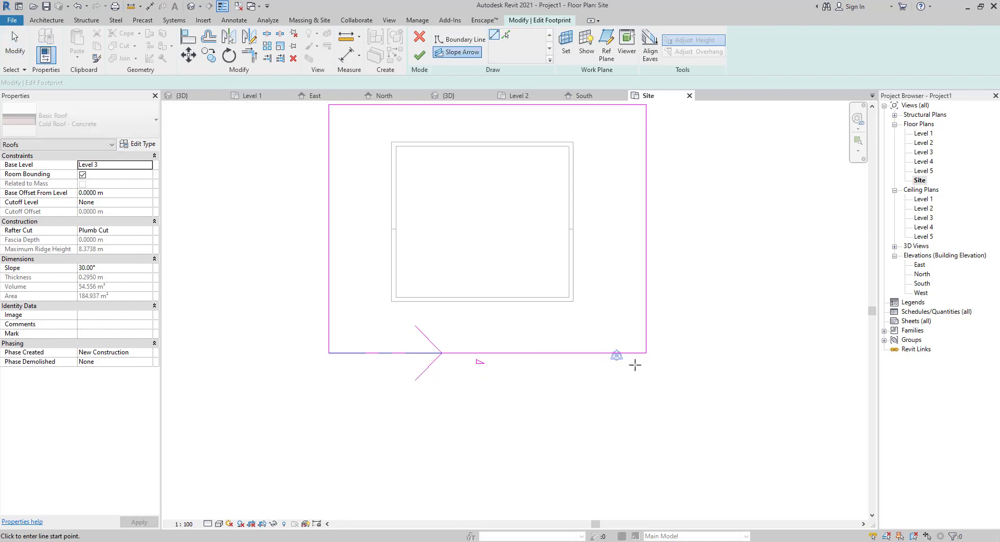
left_click(645, 353)
left_click(533, 353)
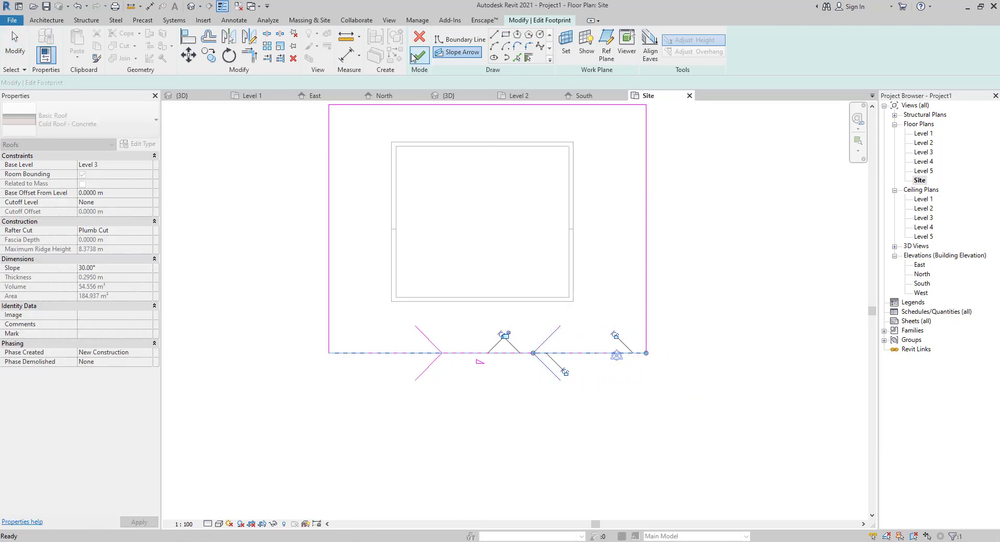
left_click(420, 55)
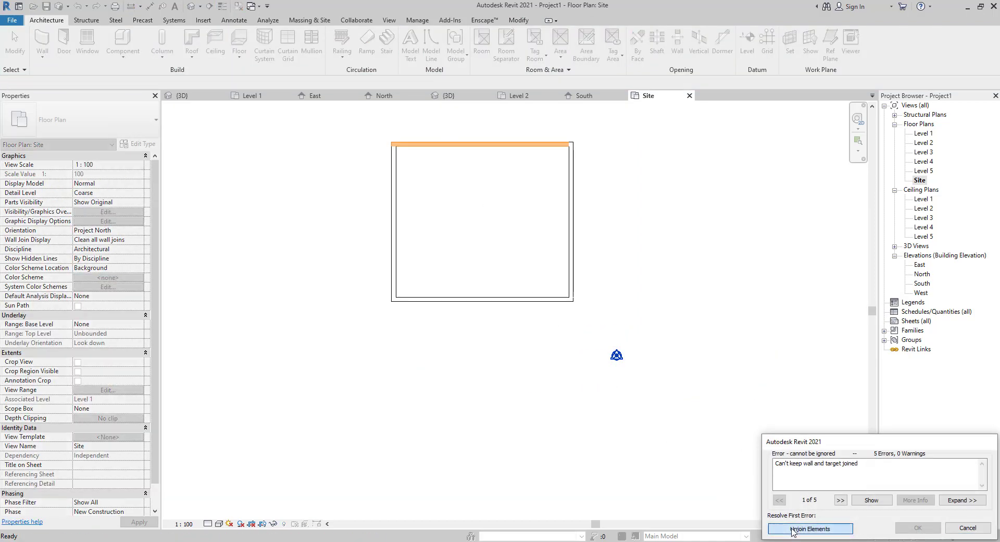
left_click(793, 528)
left_click(961, 529)
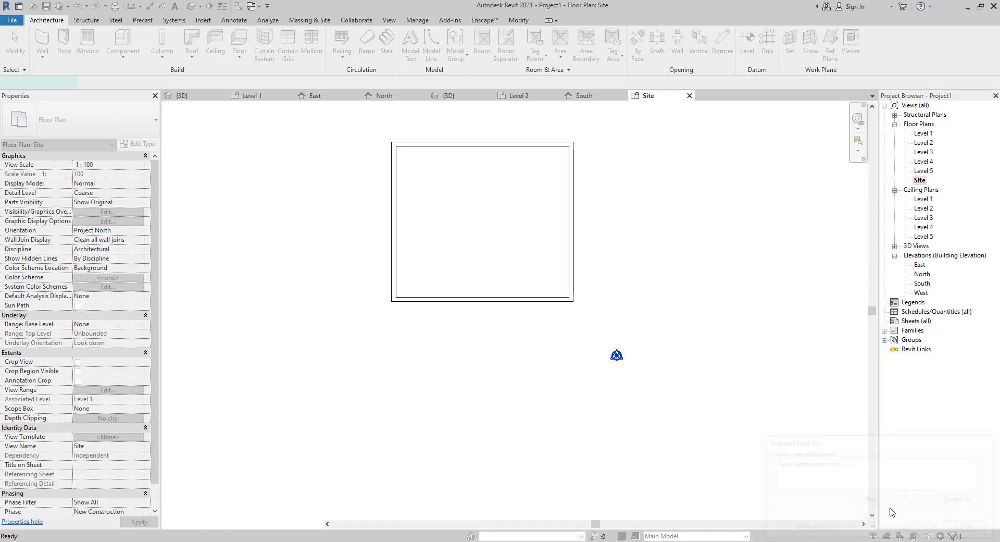
- Turn off the slope on the middle lower segment of the footprint and inspect the finished roof in 3D
left_click(491, 353)
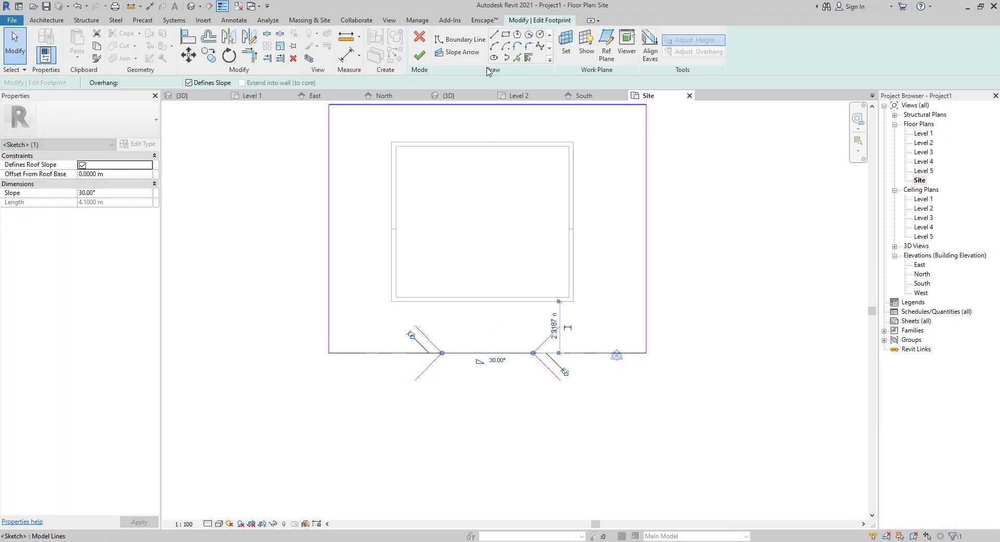
left_click(189, 83)
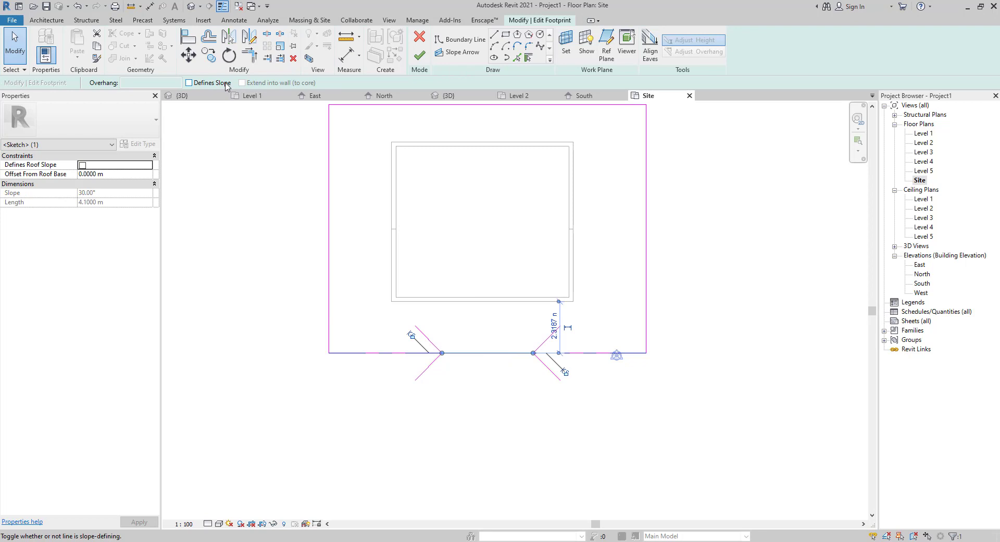
left_click(420, 56)
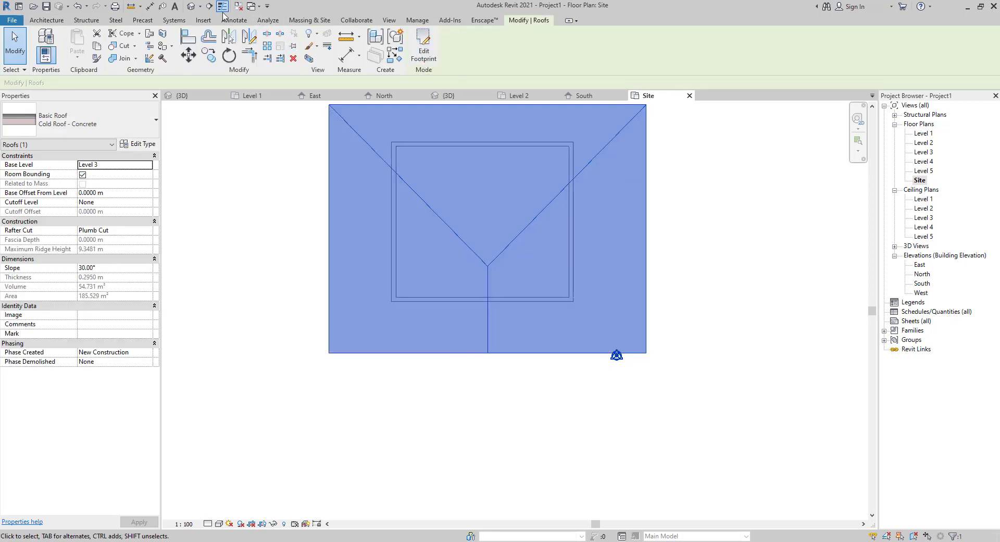
left_click(191, 6)
key("Escape")
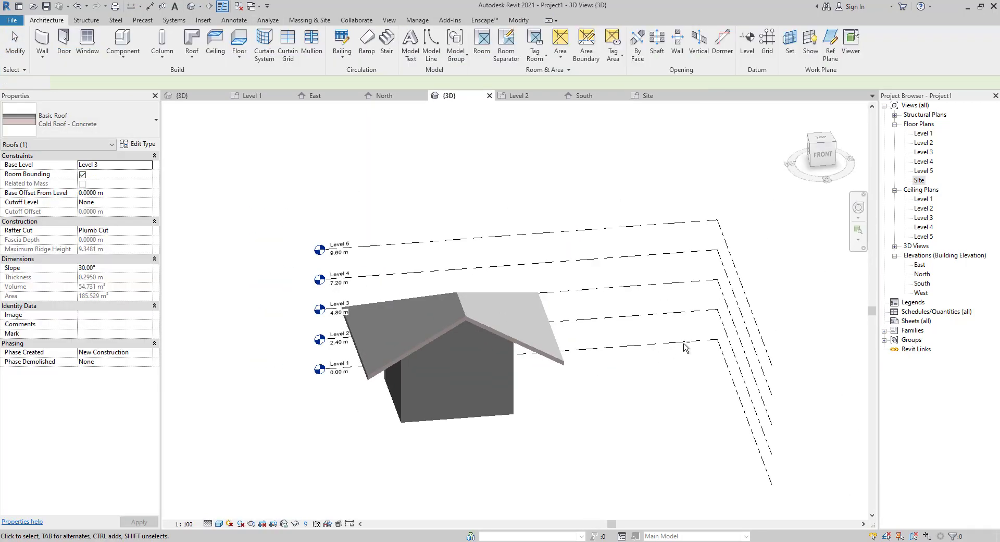
middle_click_drag(488, 380, 431, 394, "shift")
middle_click_drag(383, 399, 463, 417, "shift")
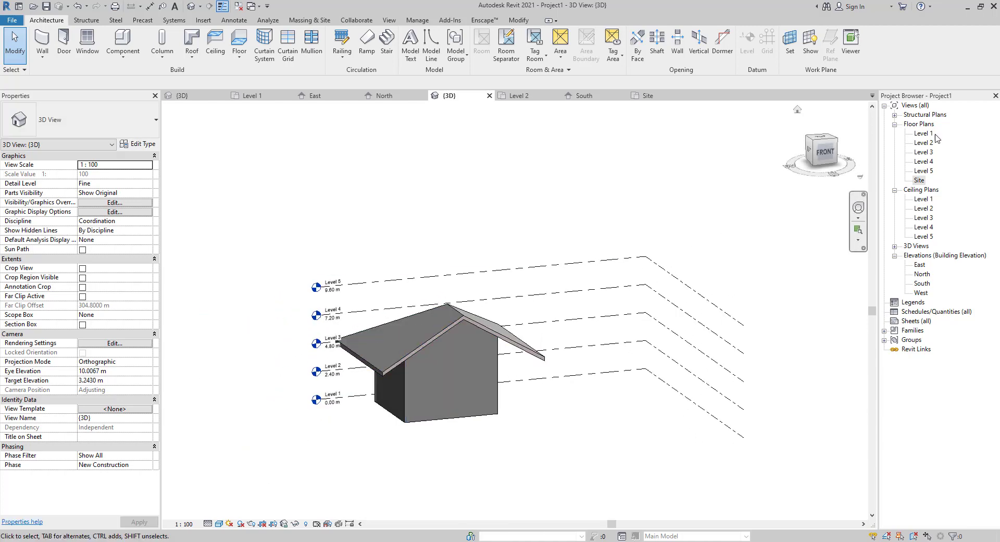
- Delete the whole building, both roof and walls, in the Site floor plan
double_click(919, 180)
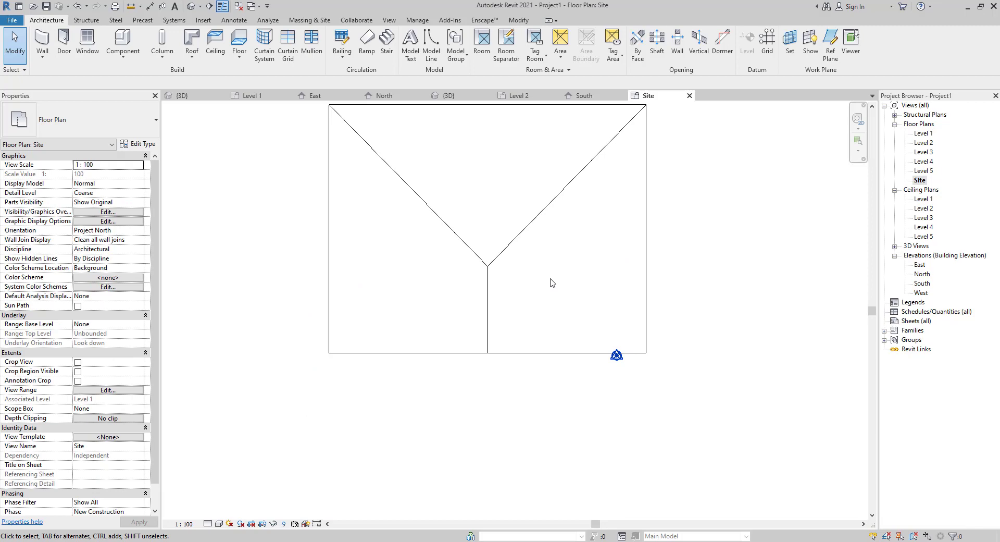
scroll(552, 283, "down", 2)
left_click(475, 328)
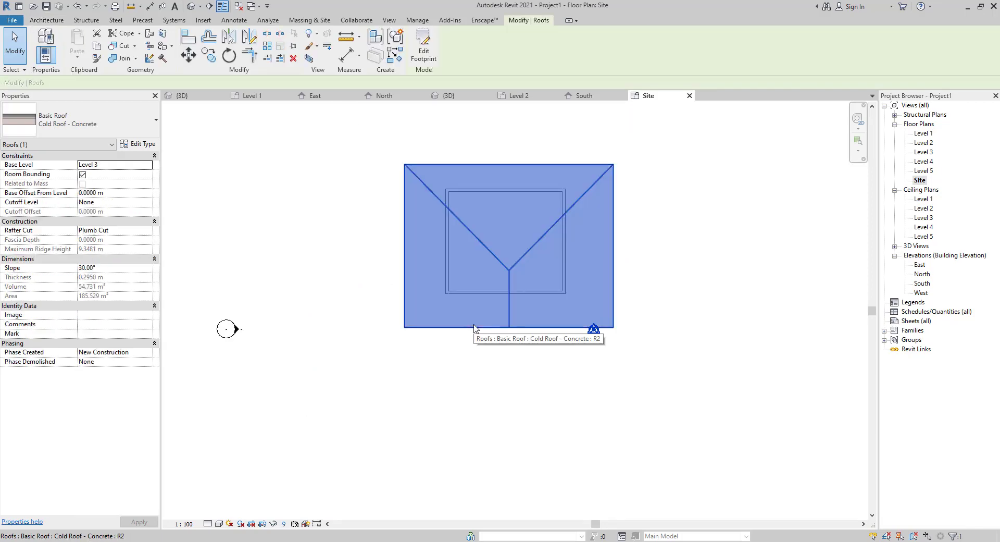
scroll(503, 396, "down", 1)
left_click(395, 197)
left_click_drag(393, 189, 628, 398)
key("Delete")
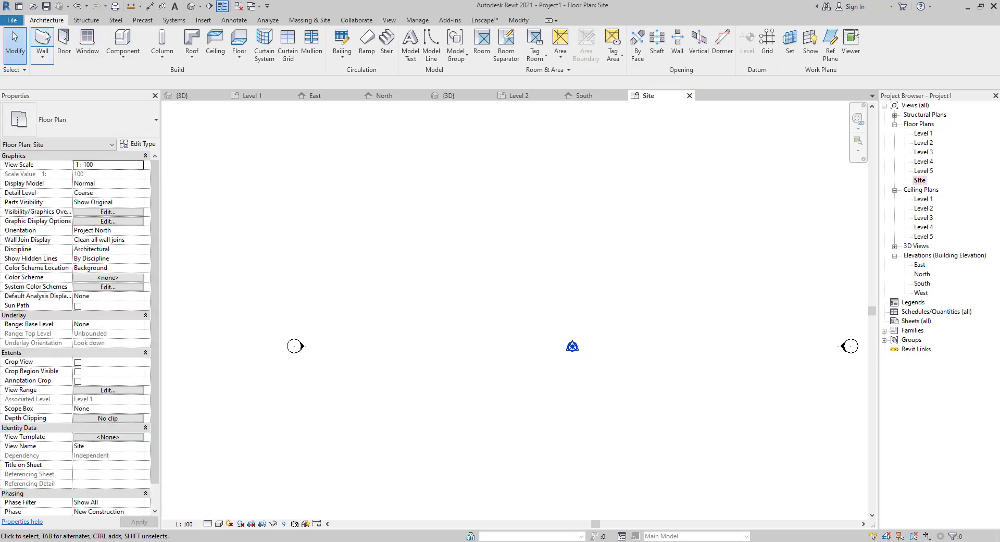
- Draw a rectangle of Generic - 200mm walls about 22.7 m by 19.7 m and set the new walls' top constraint to Level 3
key("w")
key("a")
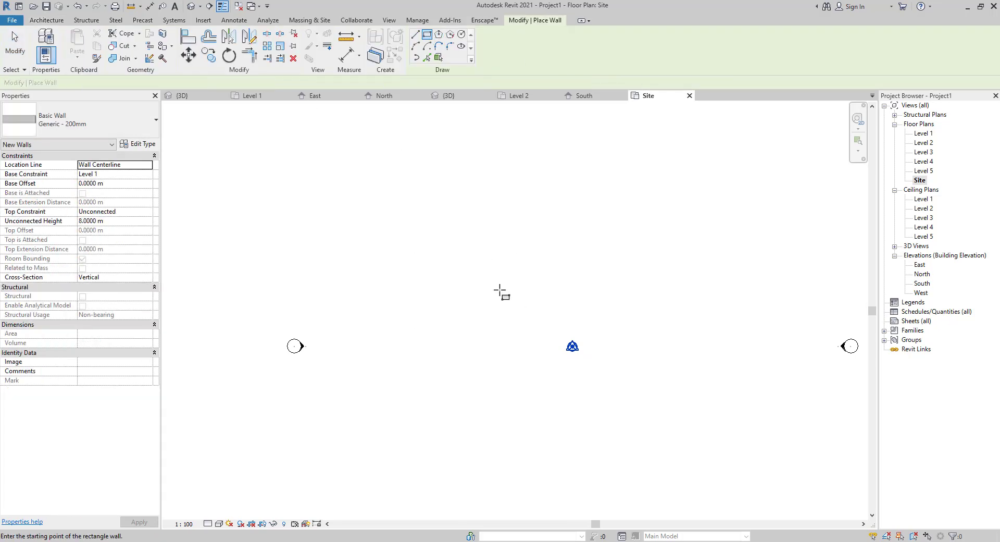
left_click(708, 453)
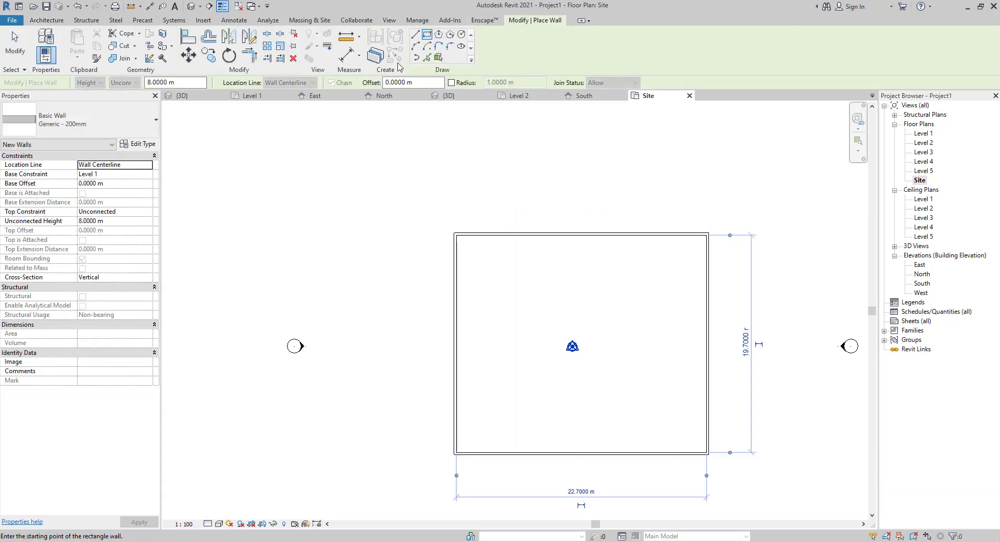
left_click(148, 212)
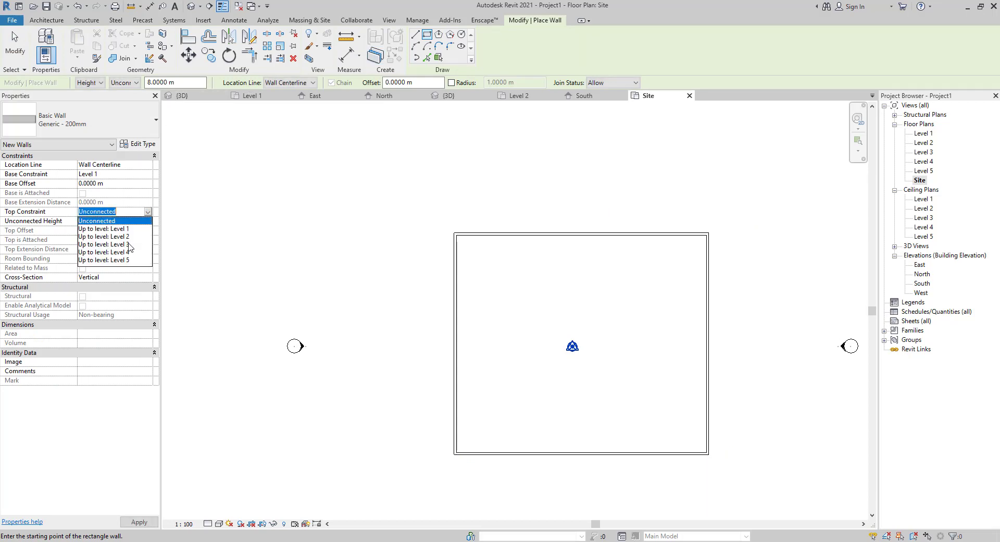
left_click(128, 244)
key("Escape")
key("Escape")
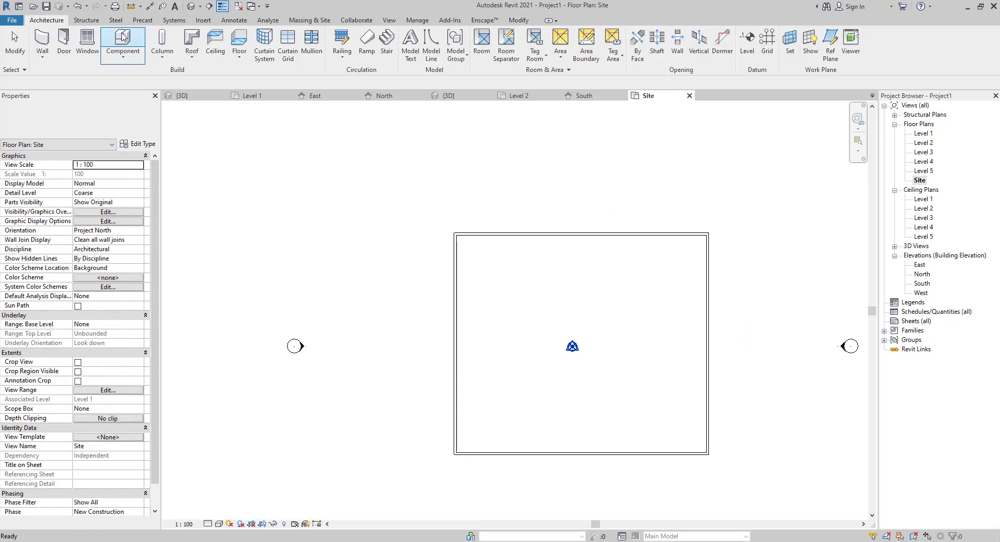
- Start a roof by footprint and assign its base to Level 3
left_click(189, 39)
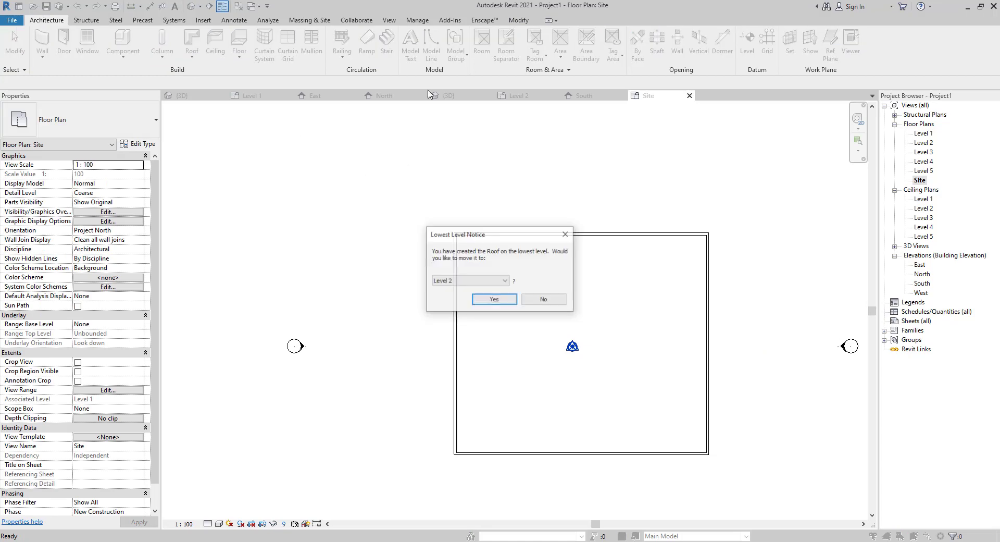
left_click(484, 281)
left_click(461, 307)
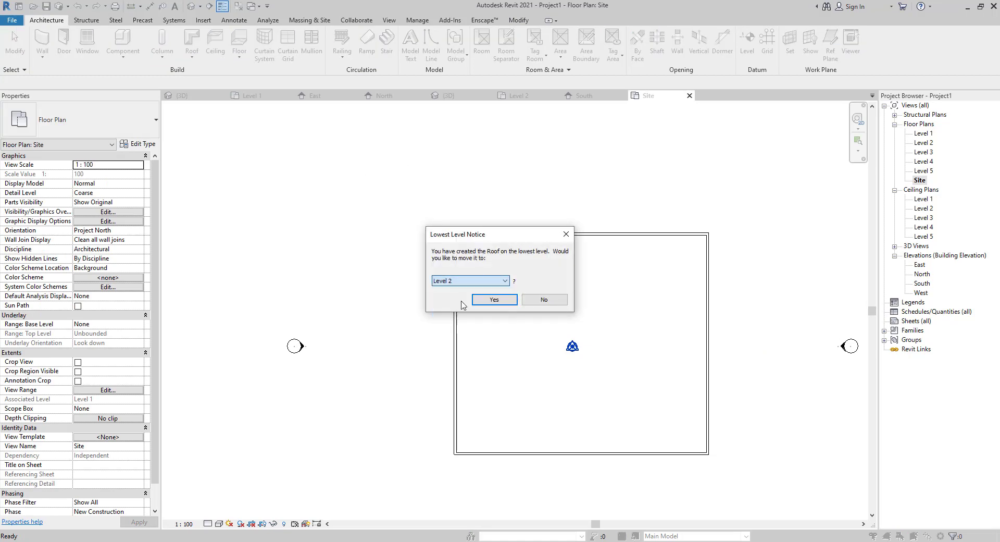
left_click(493, 299)
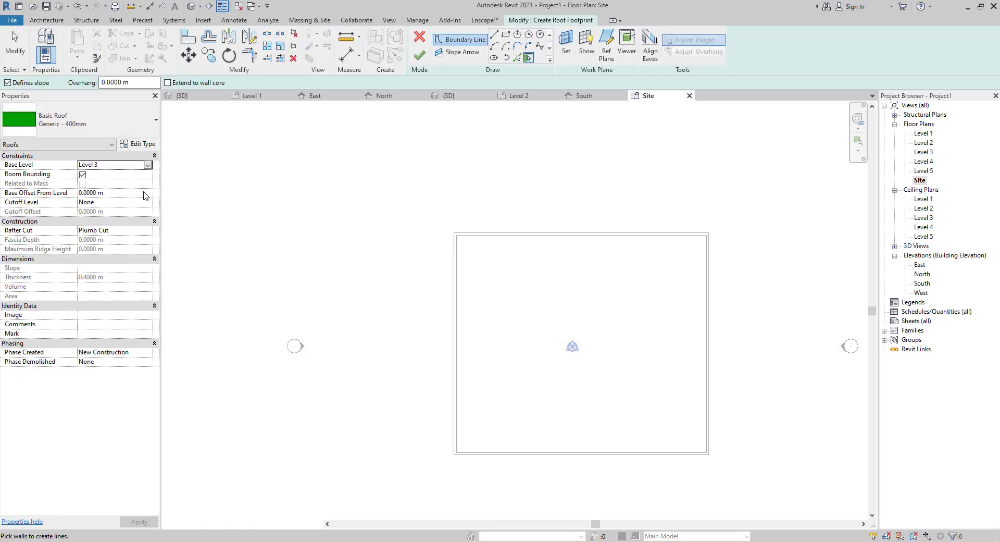
- Set the roof's base offset to -1 m and sketch a rectangular footprint about 29.4 m by 25.4 m around the walls
left_click(144, 191)
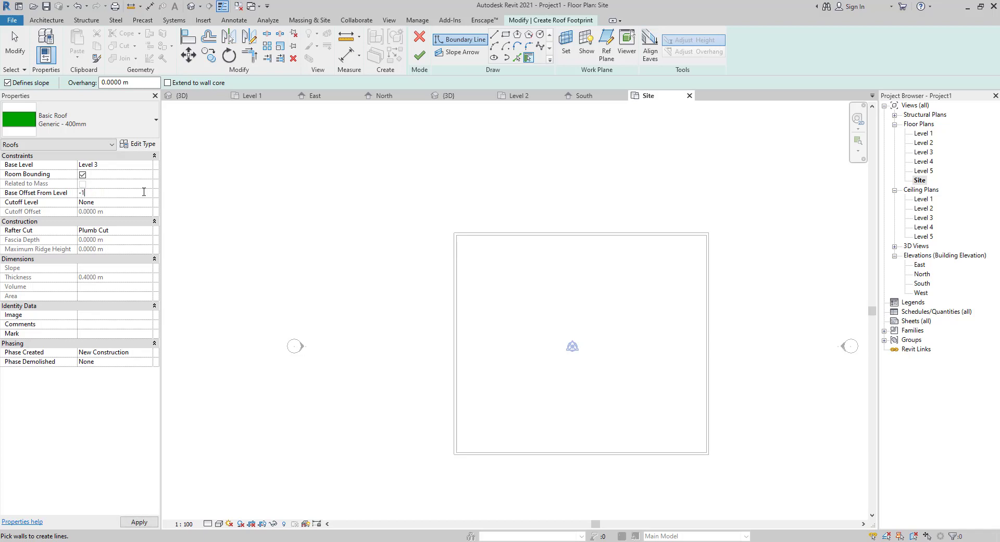
key("Return")
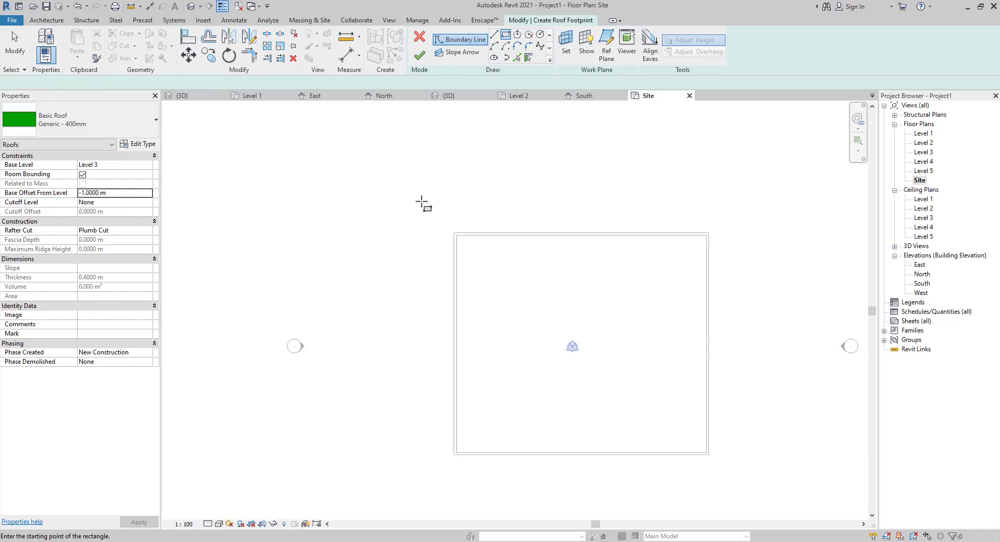
left_click(418, 202)
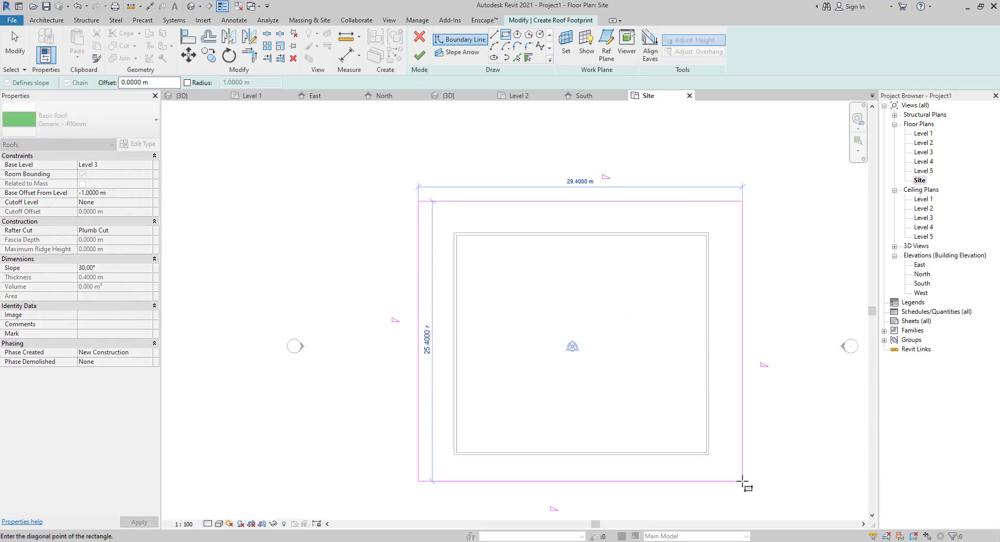
left_click(742, 479)
- Turn off the slope on the footprint's upper and lower edges and finish the roof with the walls attached
left_click_drag(616, 152, 559, 496)
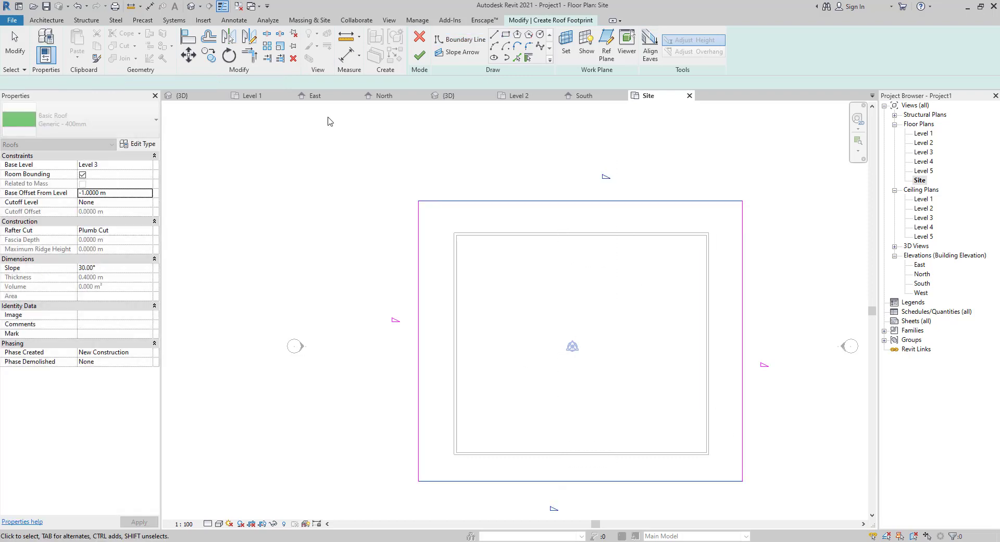
left_click(423, 58)
left_click(536, 280)
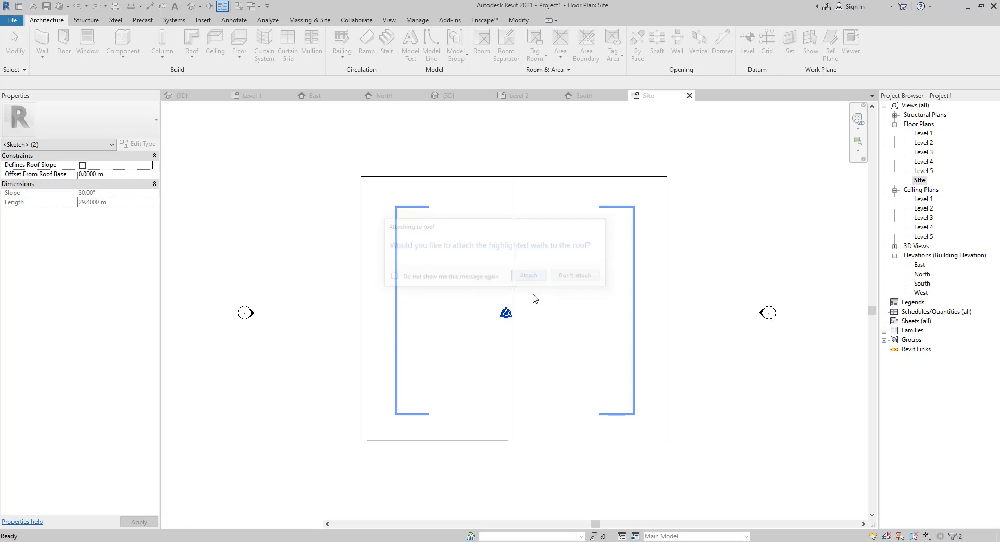
- Change the new roof's type to Cold Roof - Concrete in the 3D view and set its slope to 17°
left_click(190, 8)
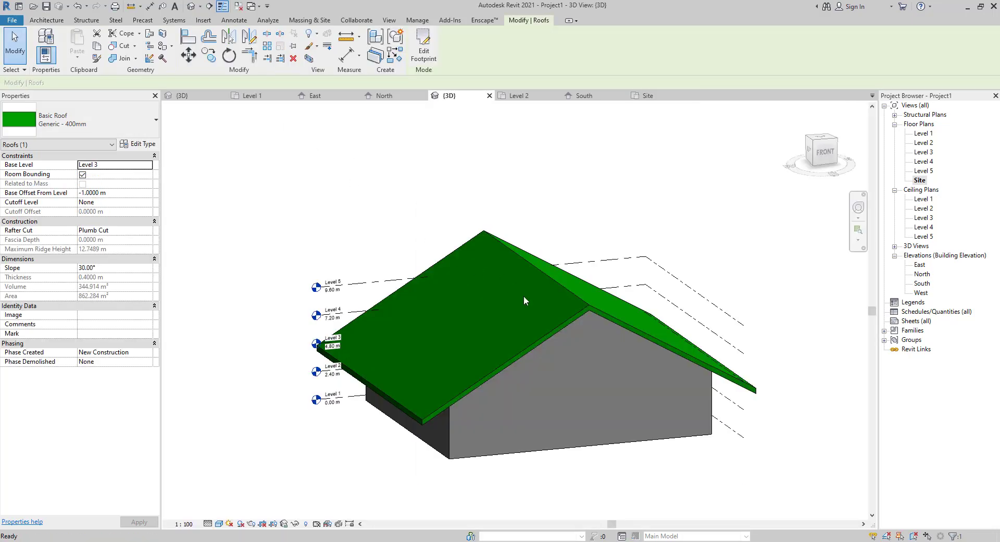
middle_click_drag(523, 295, 430, 383, "shift")
key("Escape")
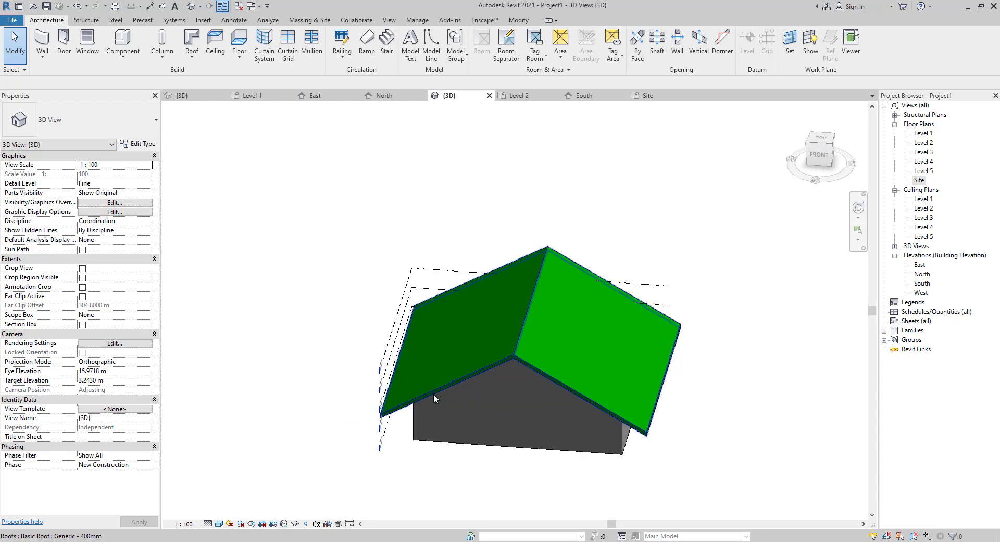
left_click(433, 392)
left_click(96, 120)
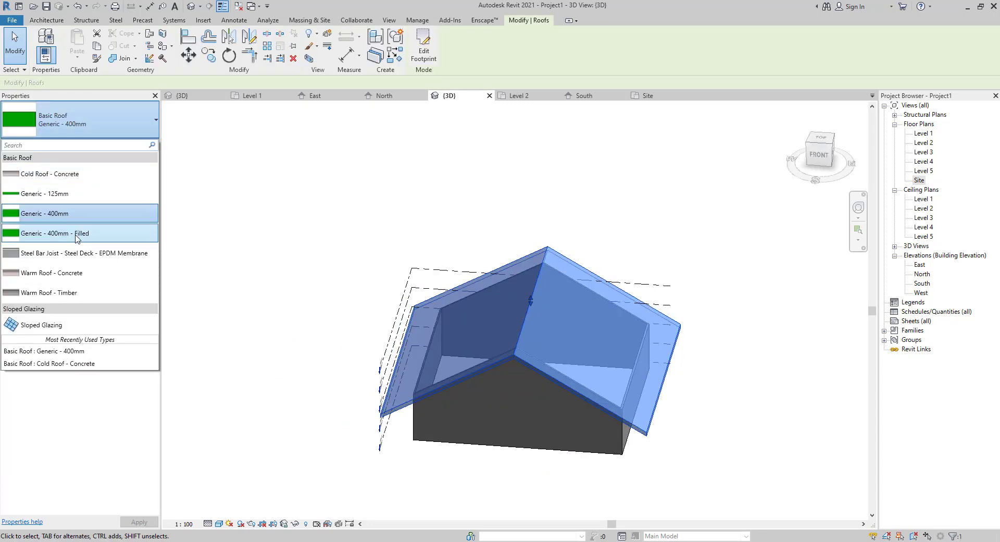
left_click(65, 174)
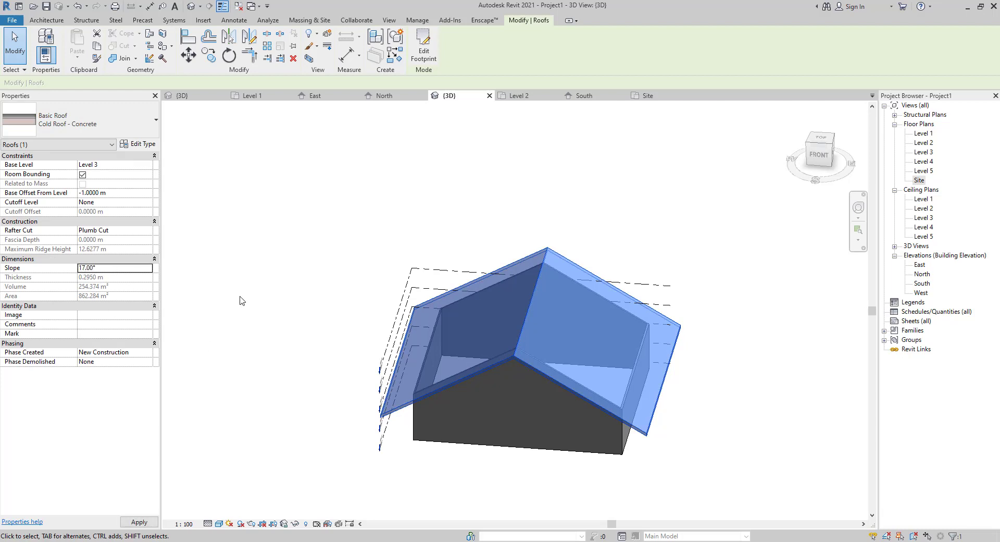
left_click(197, 343)
- Inspect the gable roof in 3D and reopen the Site floor plan
middle_click_drag(386, 365, 454, 358, "shift")
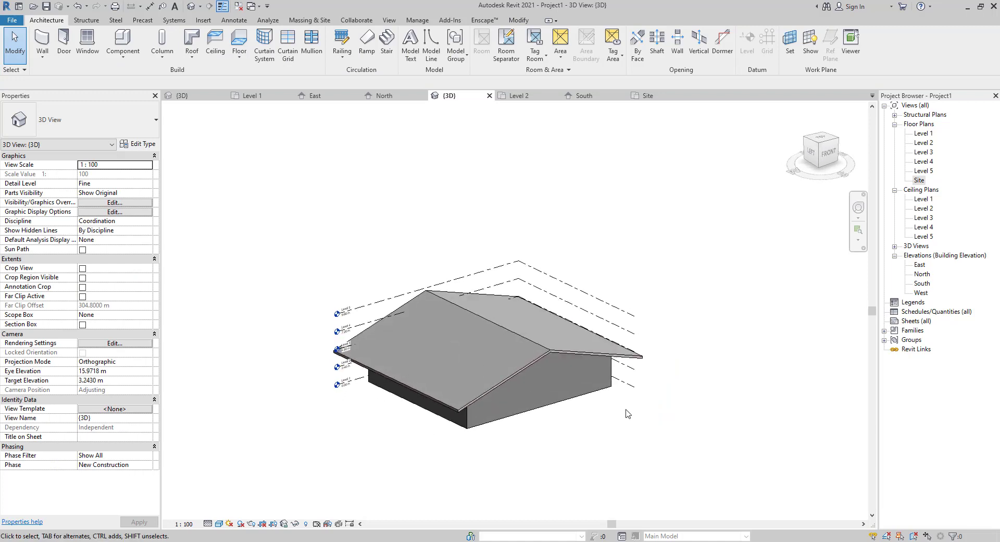
scroll(627, 413, "up", 2)
double_click(919, 180)
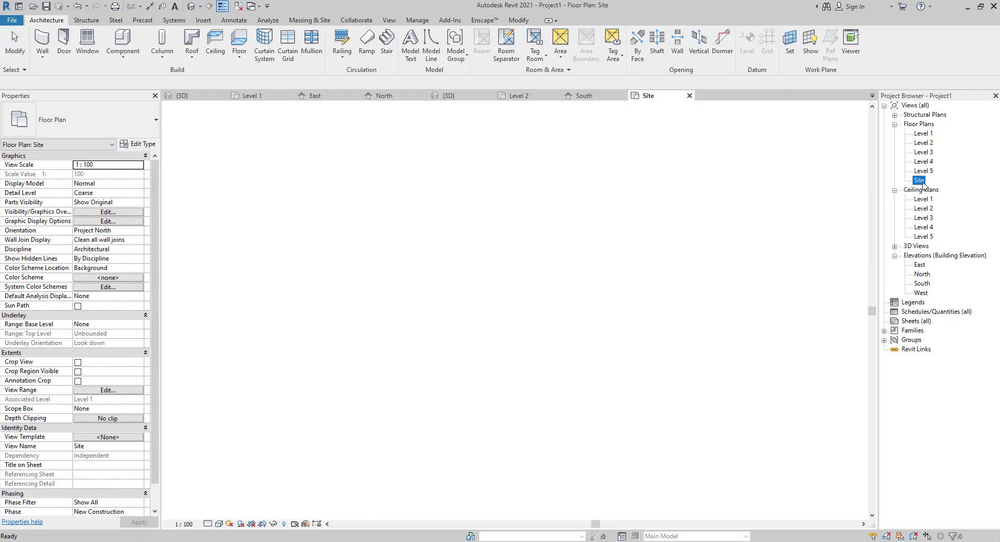
- Create a roof soffit on Level 3 with its boundary picked from the gable roof, and finish the sketch
left_click(191, 56)
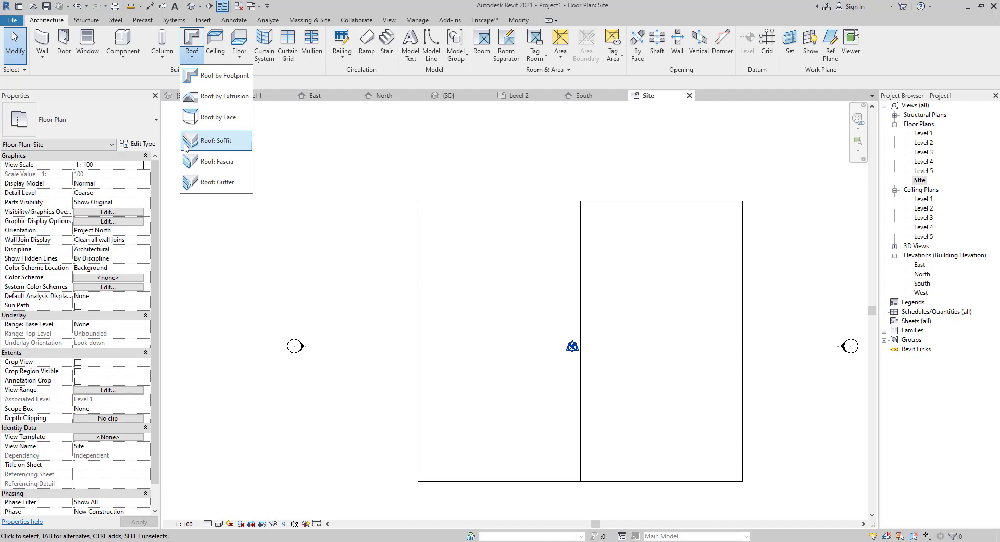
left_click(213, 148)
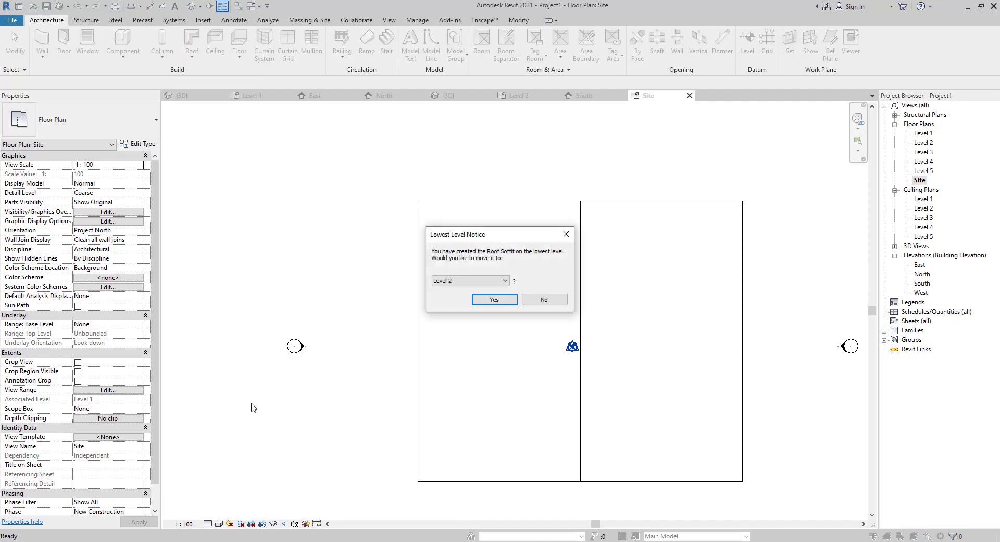
left_click(470, 282)
left_click(466, 304)
left_click(487, 300)
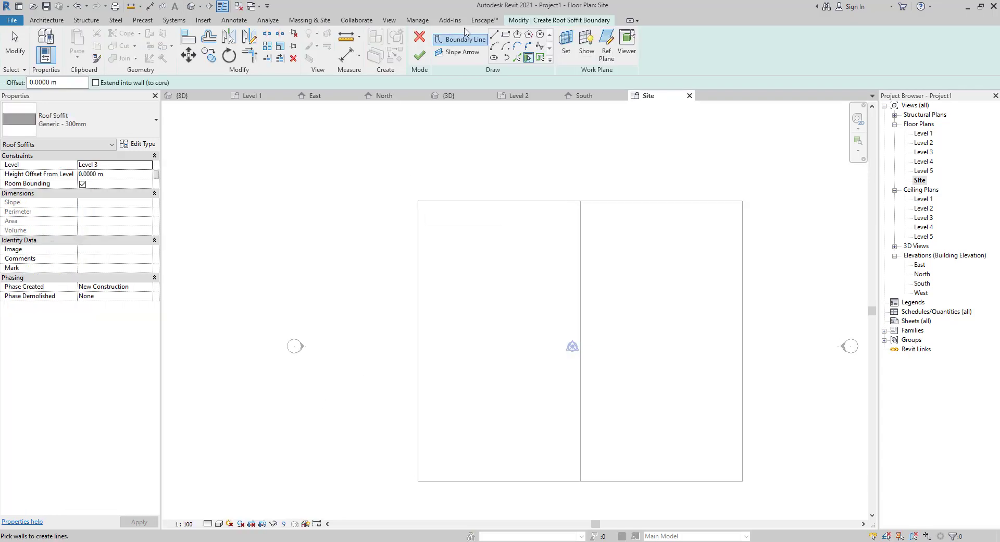
left_click(495, 36)
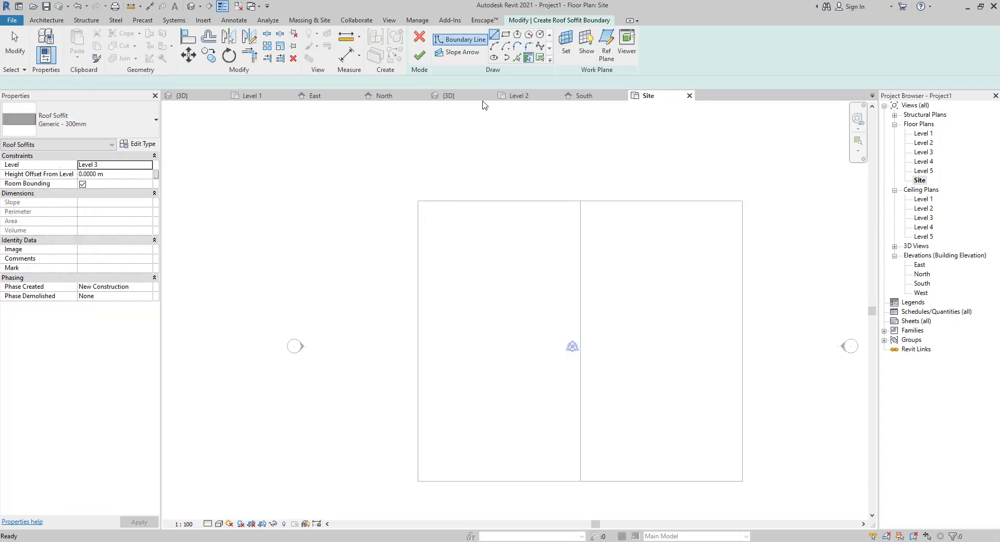
left_click(540, 58)
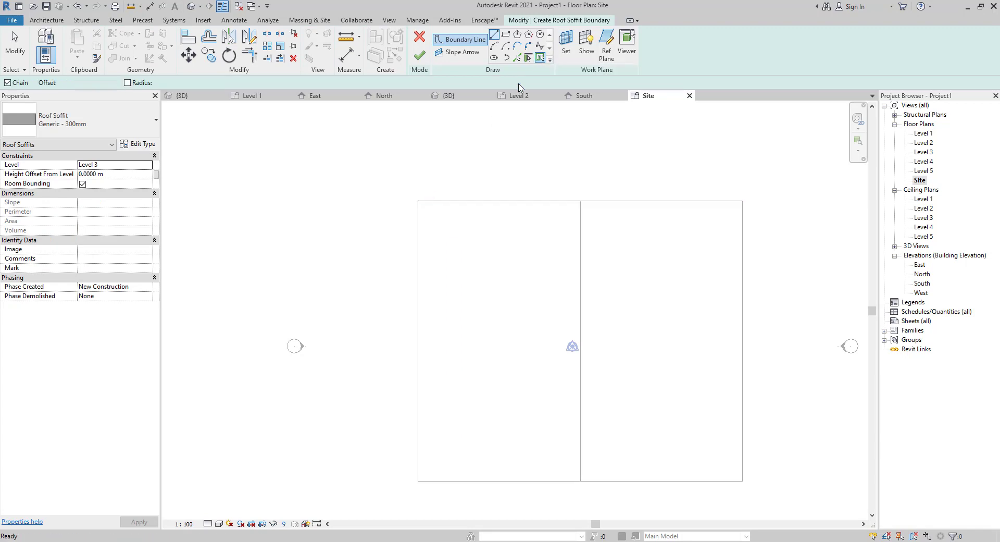
left_click(417, 209)
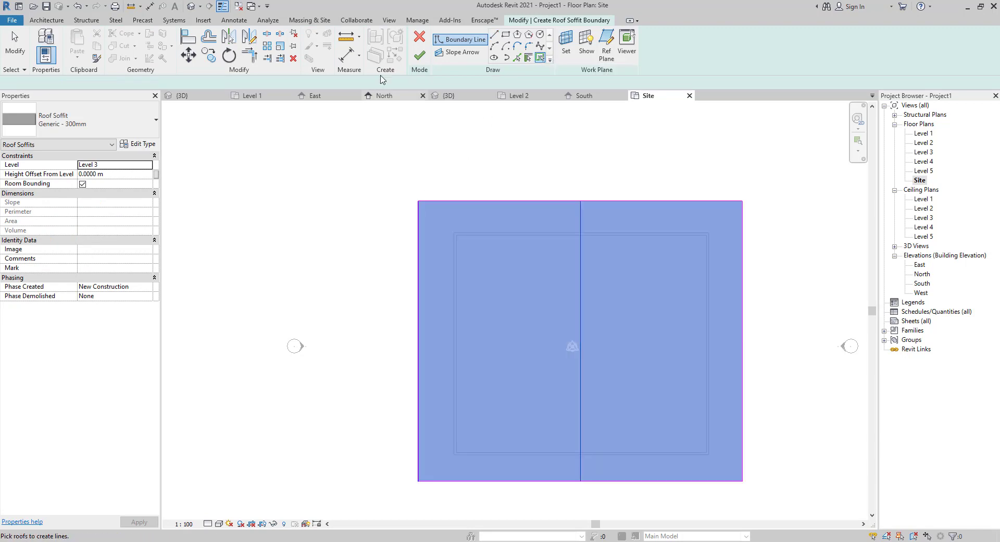
left_click(419, 56)
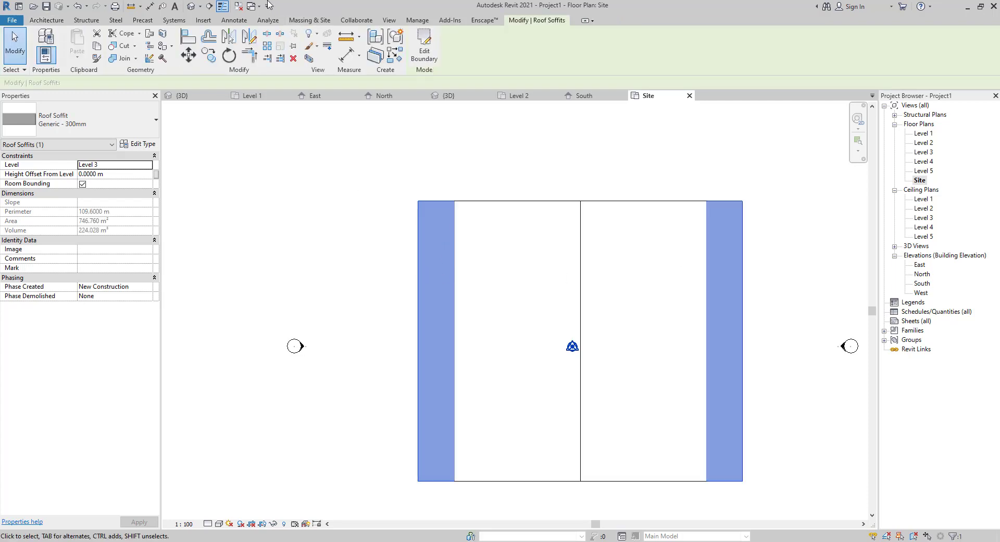
- Edit the soffit's boundary in the Site plan, adding lines offset 0.3 m inside the roof edges
left_click(190, 8)
scroll(512, 311, "down", 2)
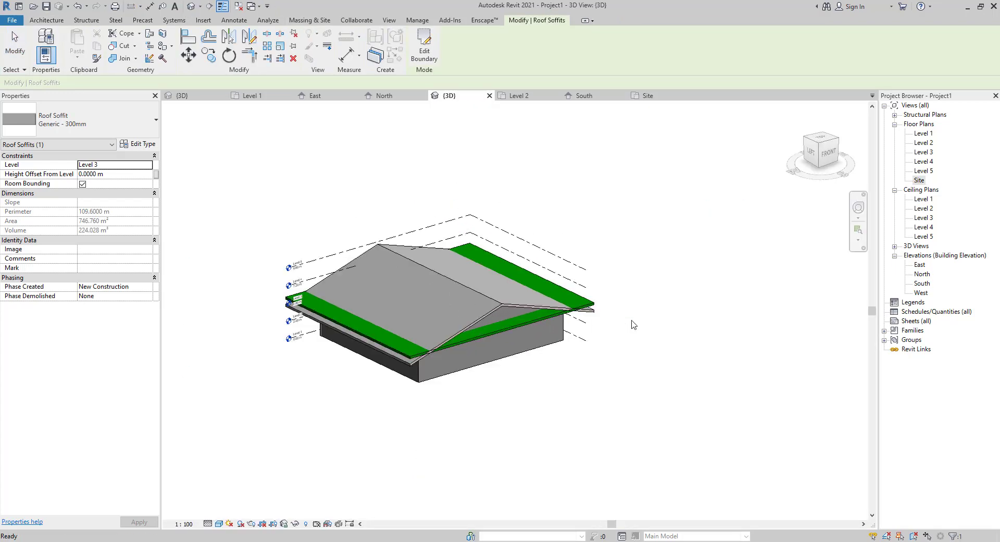
middle_click_drag(632, 323, 508, 346, "shift")
scroll(508, 345, "up", 4)
left_click(508, 357)
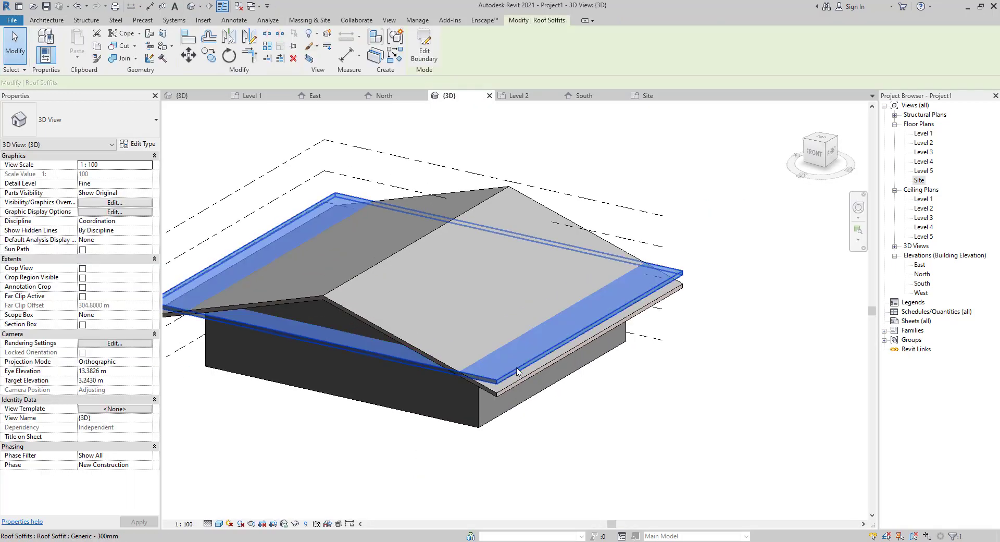
double_click(919, 180)
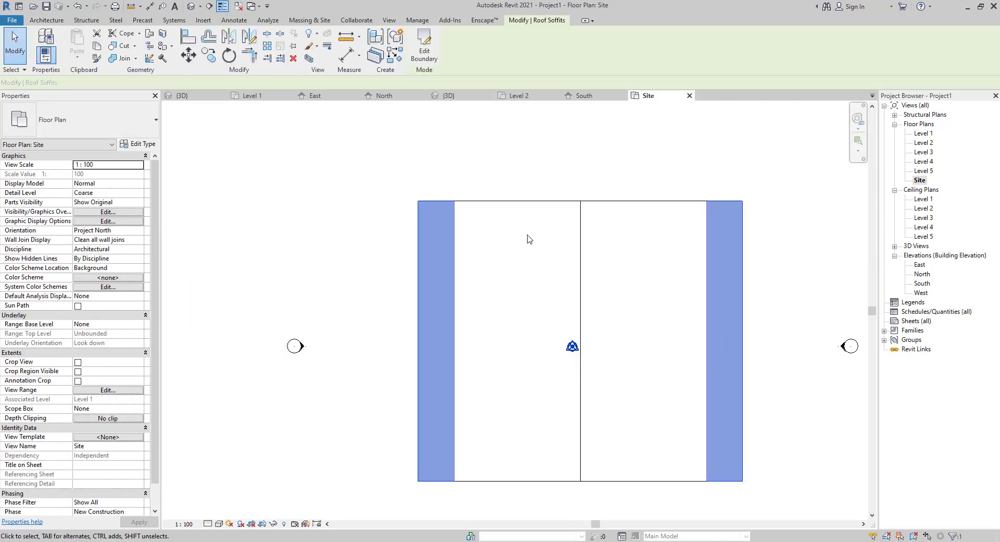
left_click(425, 47)
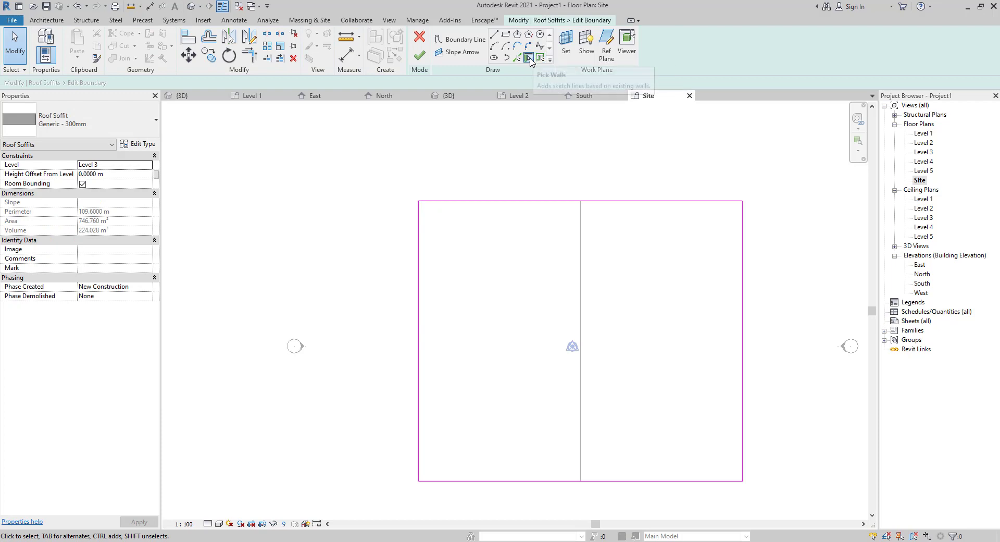
left_click(529, 58)
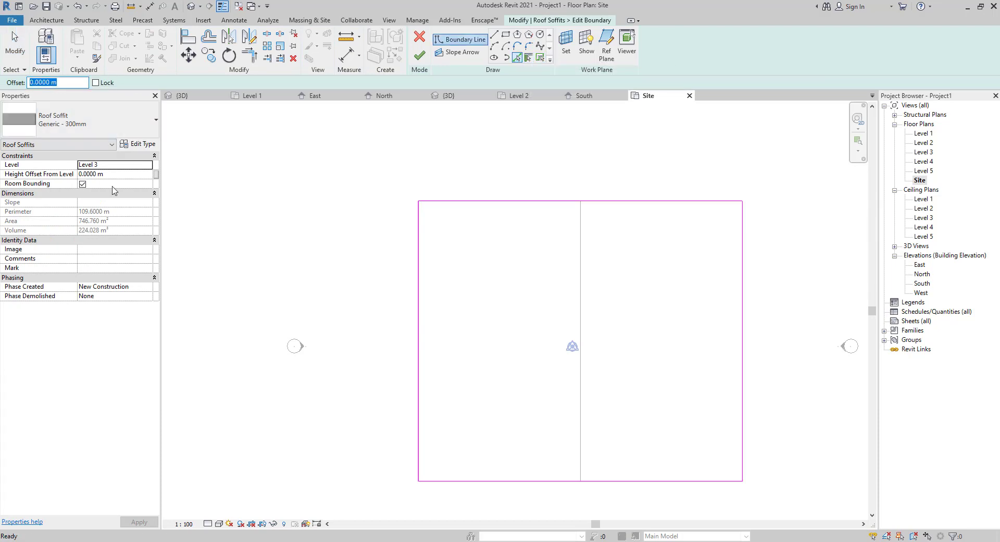
left_click(421, 286)
left_click(451, 205)
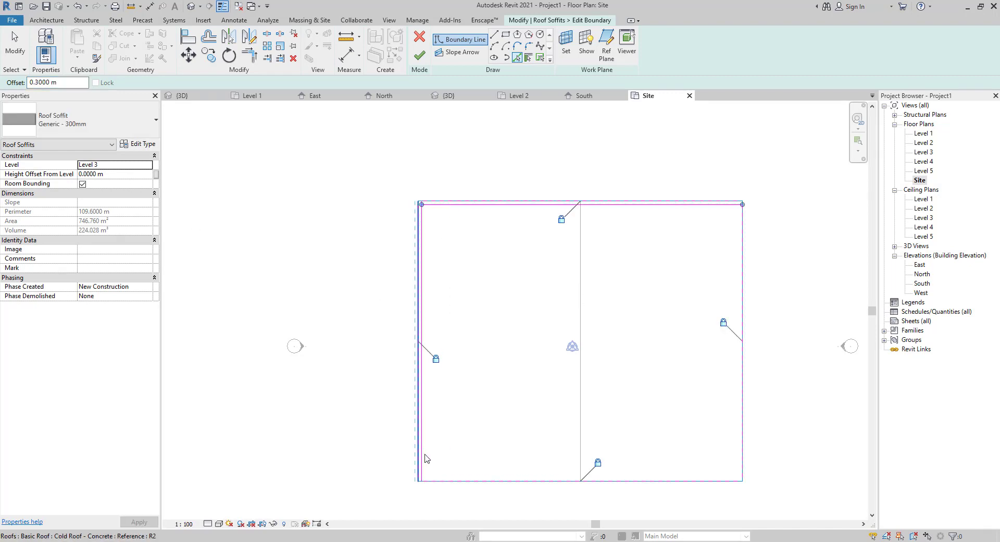
left_click(455, 482)
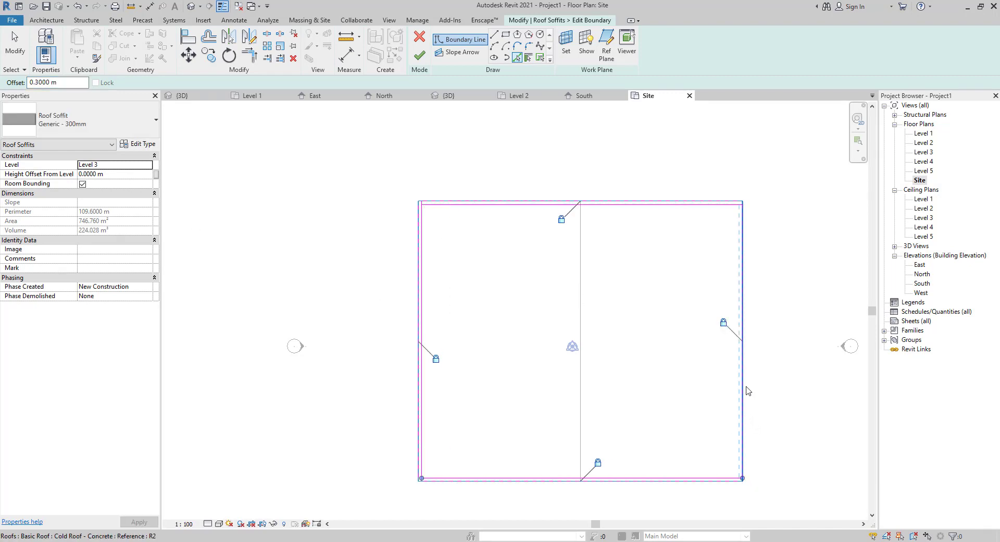
- Trim the inset boundary lines so they meet at both upper corners and at the lower-left corner
scroll(732, 214, "up", 6)
key("Escape")
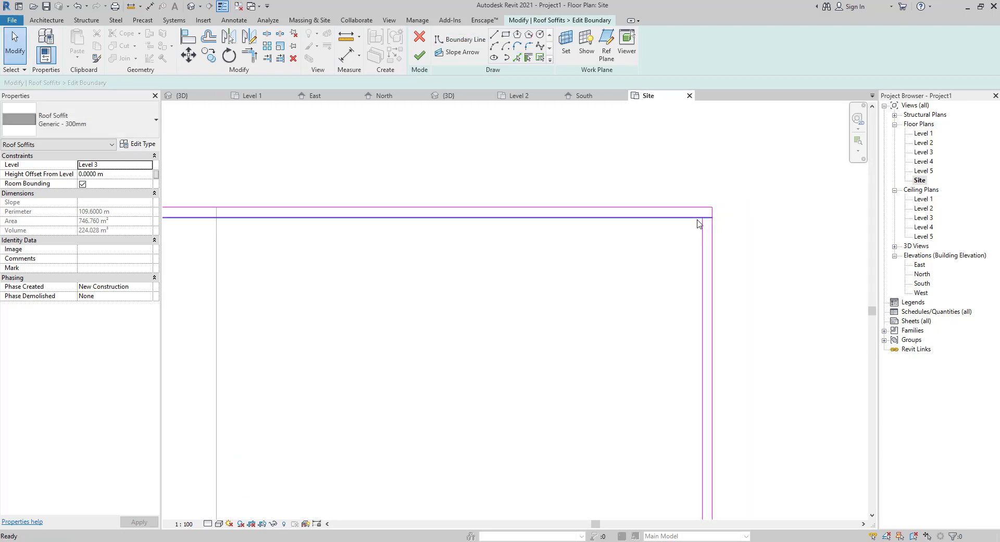
key("t")
key("r")
scroll(369, 263, "down", 5)
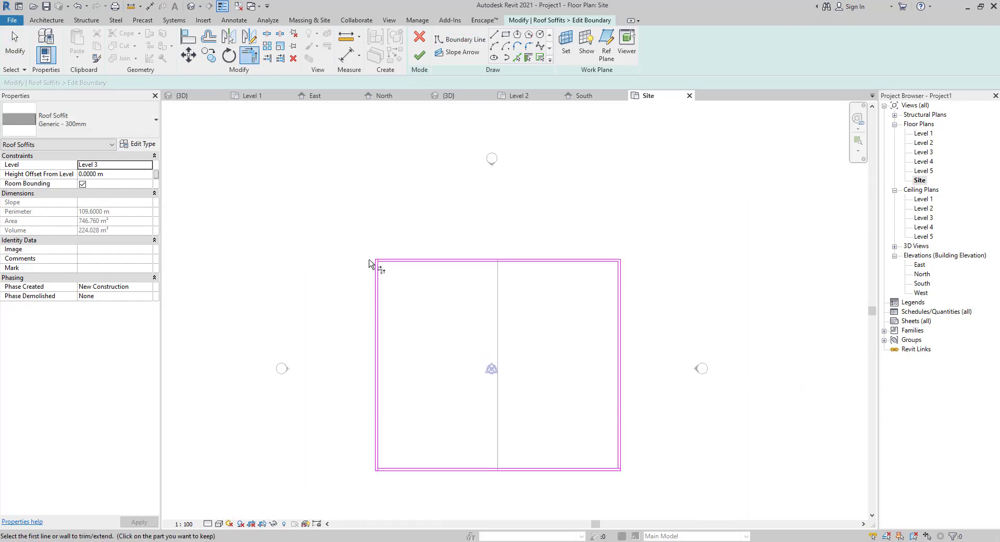
scroll(369, 263, "up", 5)
left_click(394, 243)
left_click(388, 264)
scroll(390, 264, "down", 3)
middle_click_drag(424, 240, 357, 35)
scroll(310, 349, "up", 3)
left_click(325, 359)
left_click(343, 380)
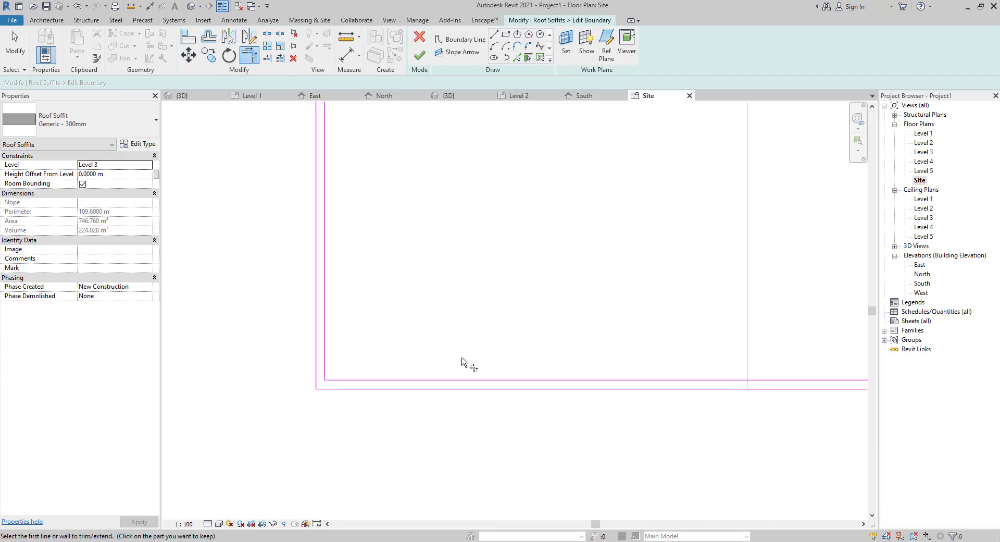
- Trim the inset lines at the lower-right corner and finish the soffit boundary
scroll(502, 357, "down", 3)
middle_click_drag(677, 359, 472, 338)
scroll(580, 335, "up", 3)
left_click(589, 336)
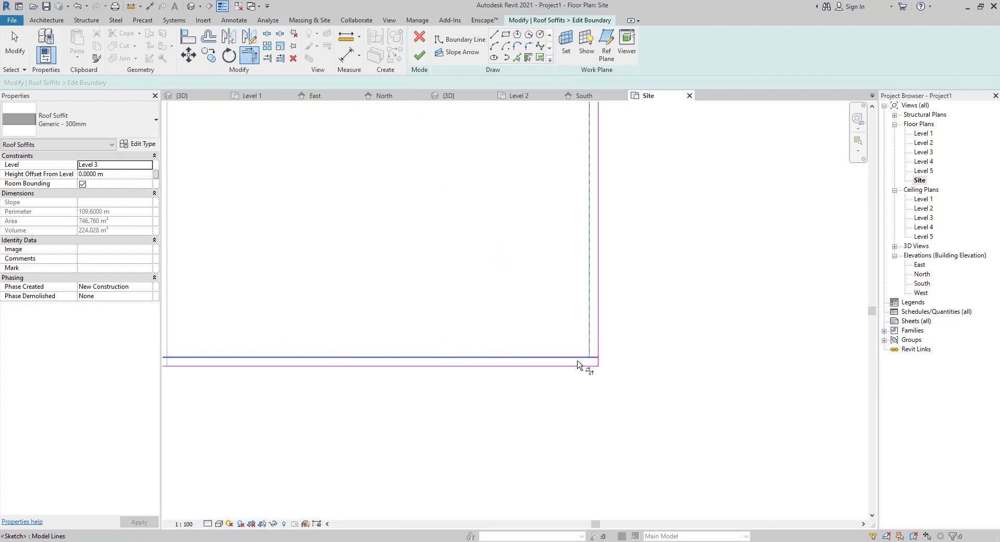
left_click(583, 358)
key("Escape")
left_click(419, 57)
scroll(326, 151, "down", 2)
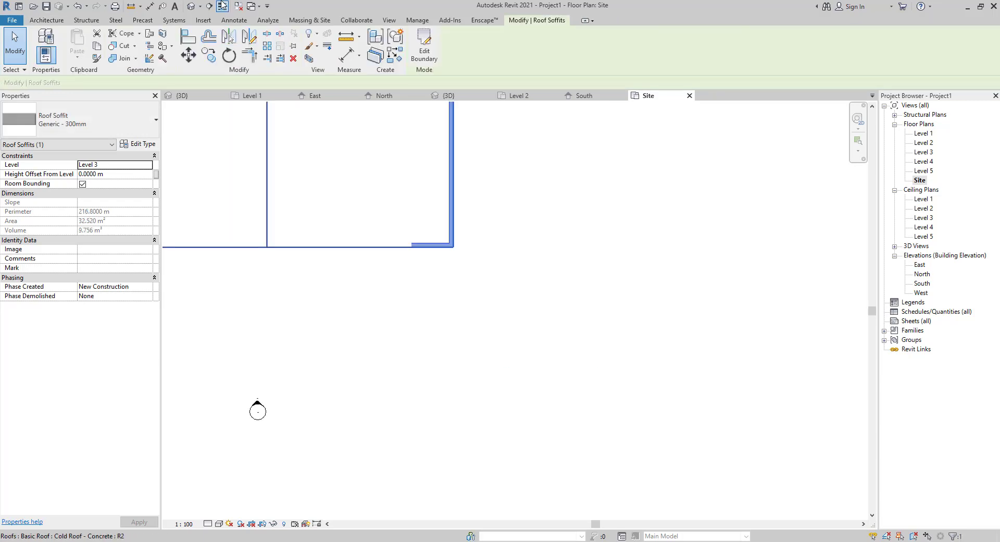
- Switch to the 3D view and select the narrow soffit frame around the roof
left_click(193, 7)
scroll(391, 260, "down", 2)
key("Escape")
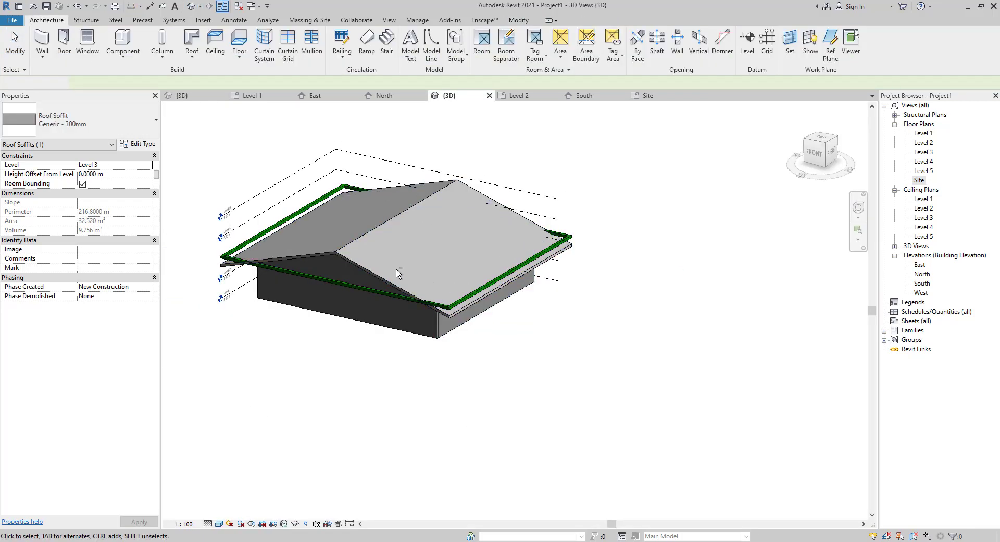
middle_click_drag(397, 275, 473, 314)
left_click(478, 303)
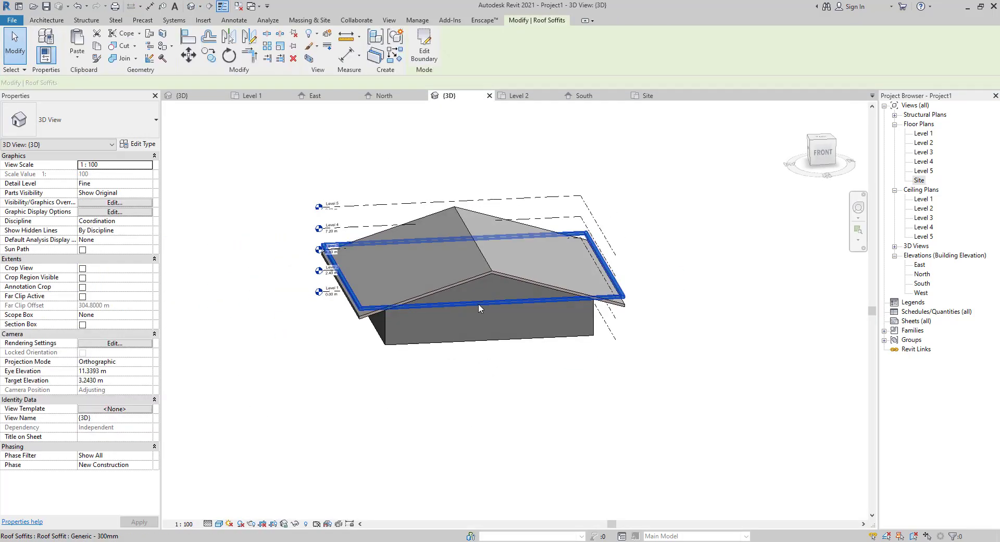
scroll(520, 297, "up", 3)
scroll(646, 312, "up", 4)
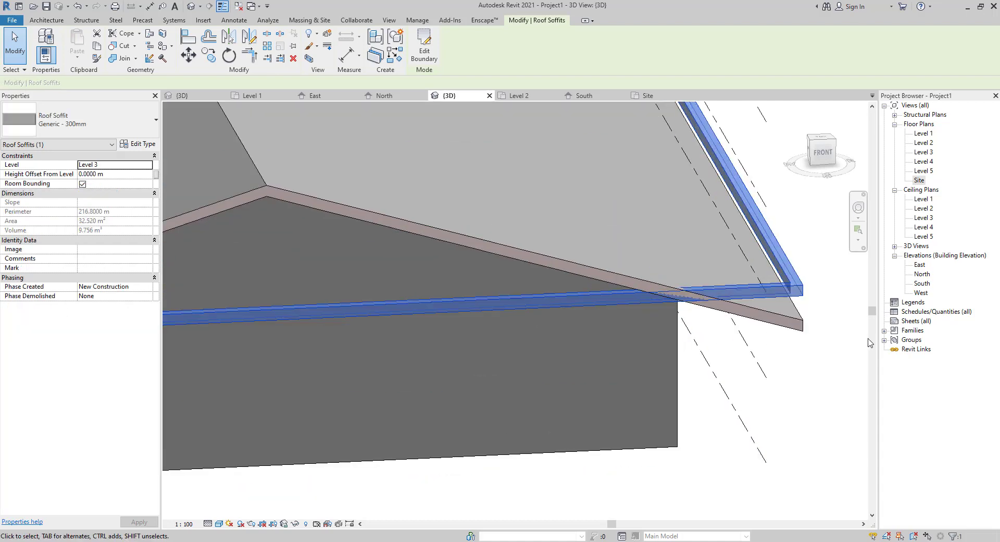
left_click_drag(794, 286, 795, 287)
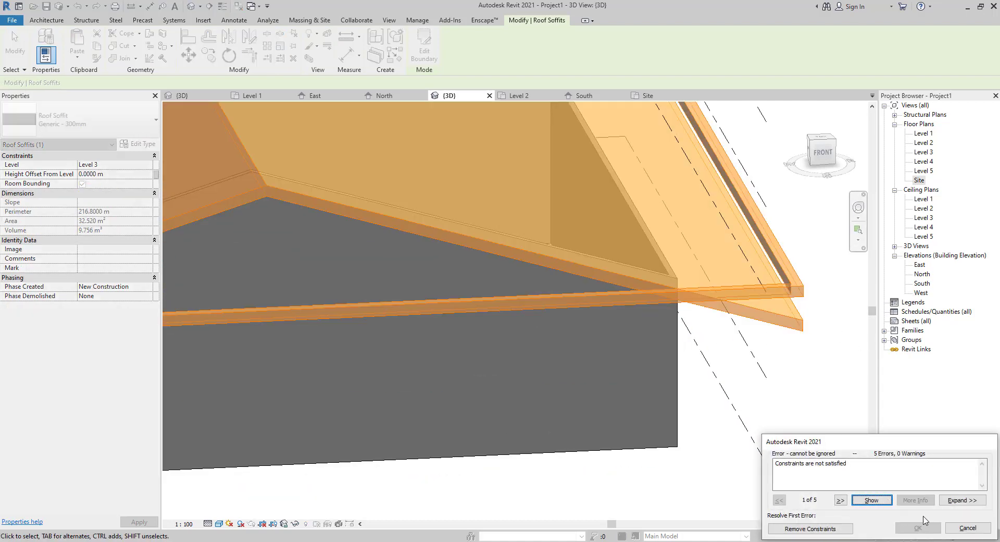
left_click(949, 526)
- Lower the soffit frame in the front view to a height offset of -1.3 m from Level 3, just under the eaves
left_click(822, 151)
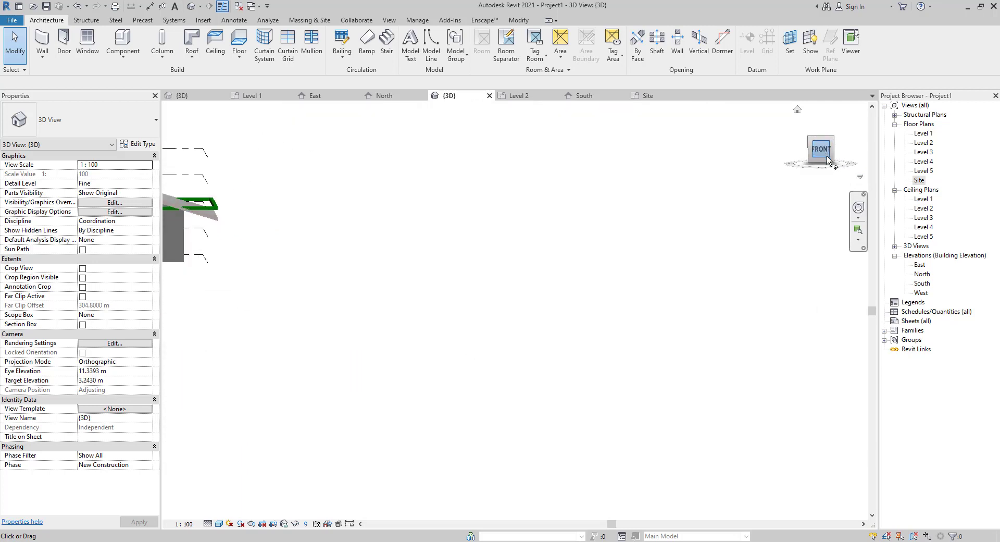
left_click(716, 316)
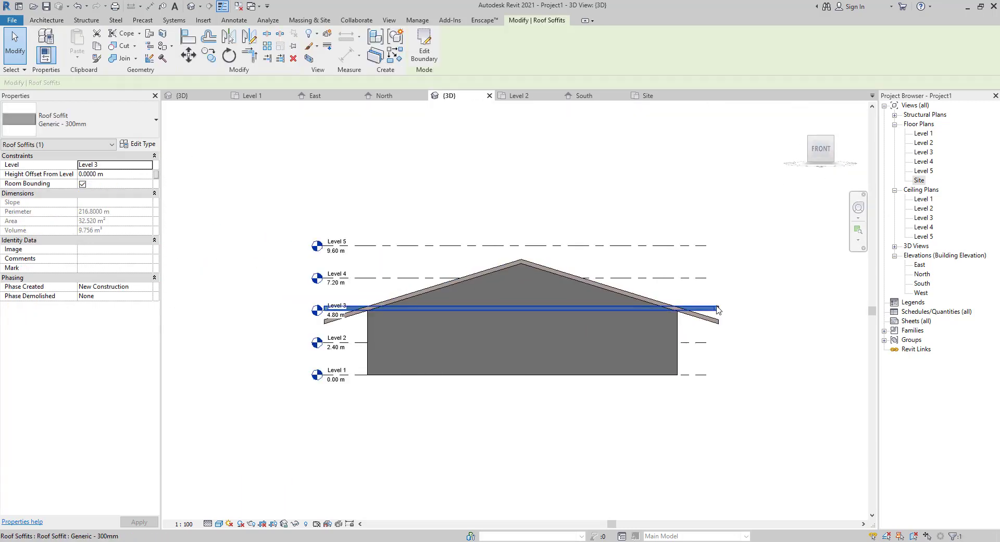
key("Down")
key("Down")
key("Down")
key("Down")
key("Down")
key("Down")
key("Down")
key("Down")
scroll(718, 320, "up", 3)
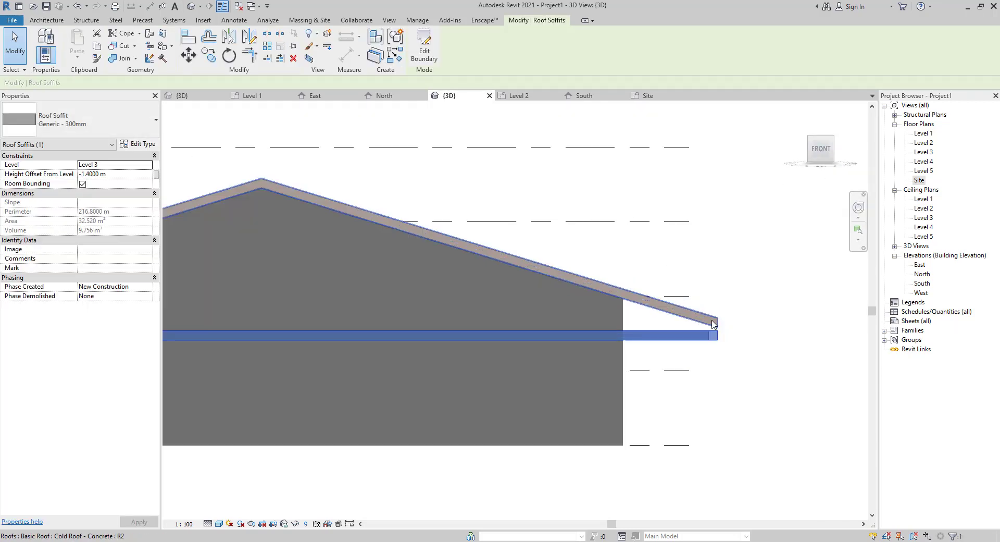
key("Up")
key("Up")
key("Down")
scroll(677, 329, "up", 2)
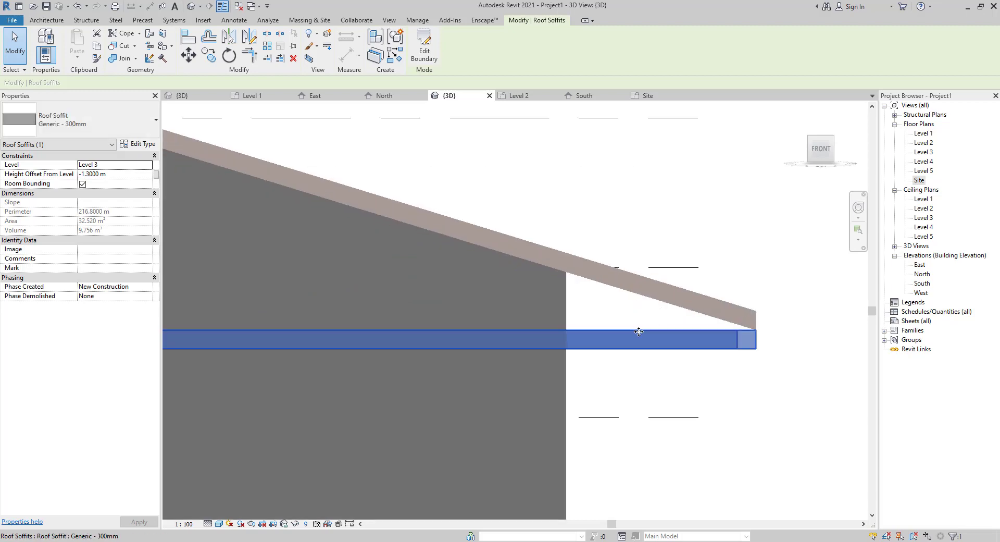
- Edit the soffit's boundary in the Site plan and delete its upper, lower and left-hand boundary lines
scroll(639, 332, "down", 2)
middle_click_drag(666, 342, 771, 337)
scroll(410, 326, "down", 1)
middle_click_drag(405, 353, 477, 354)
double_click(919, 180)
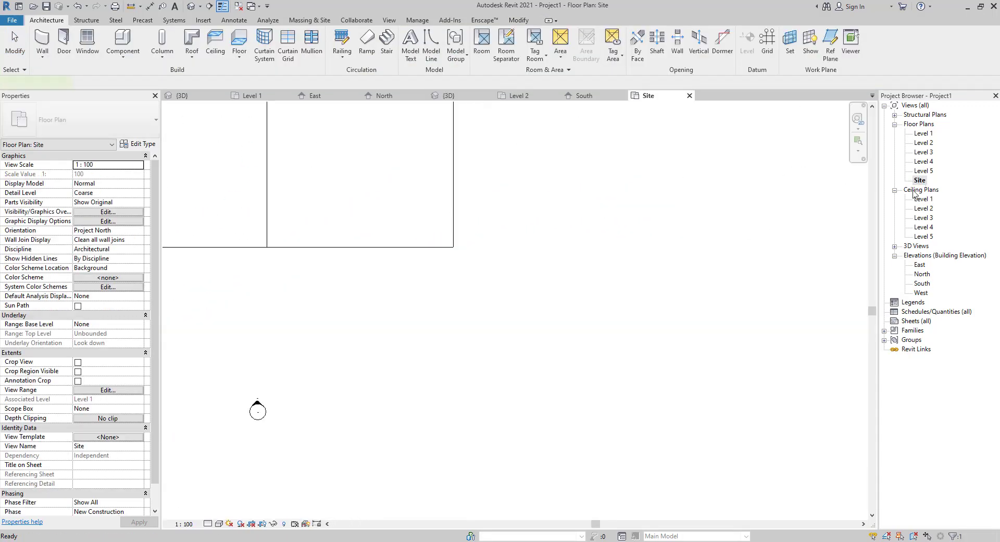
scroll(452, 280, "down", 1)
middle_click_drag(452, 280, 582, 398)
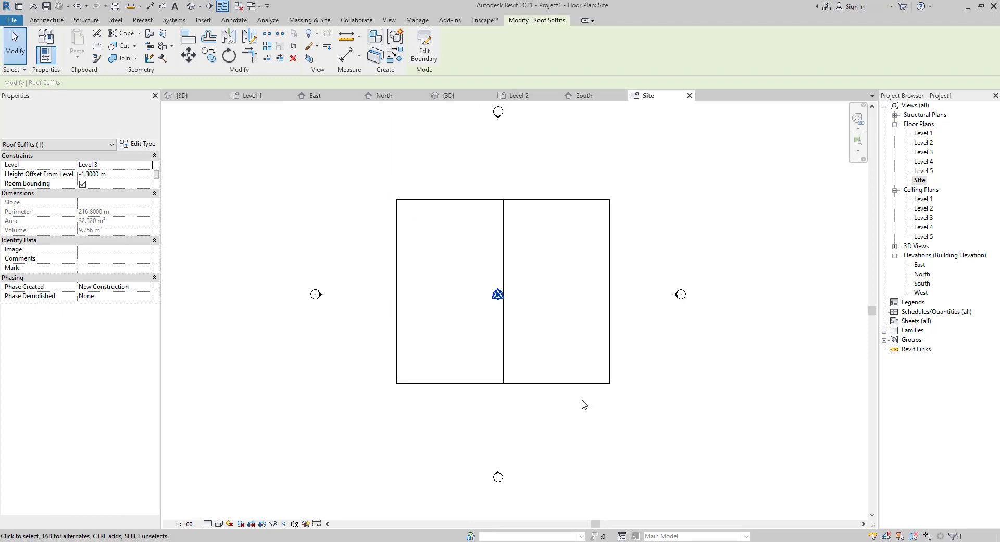
left_click(423, 50)
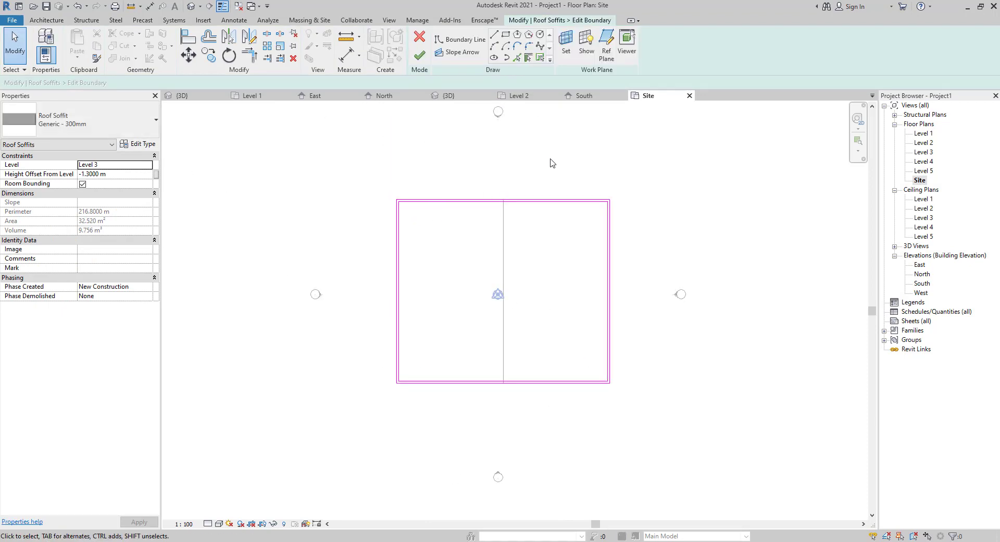
left_click_drag(552, 156, 328, 429)
key("Delete")
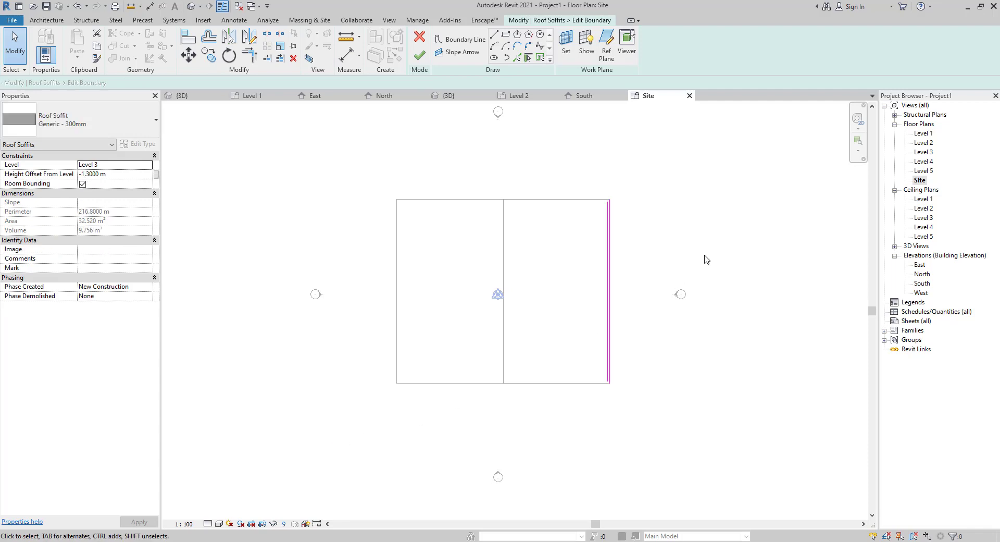
- In the Level 2 plan, move the soffit's inner boundary line onto the outer face of the right-hand wall
double_click(924, 152)
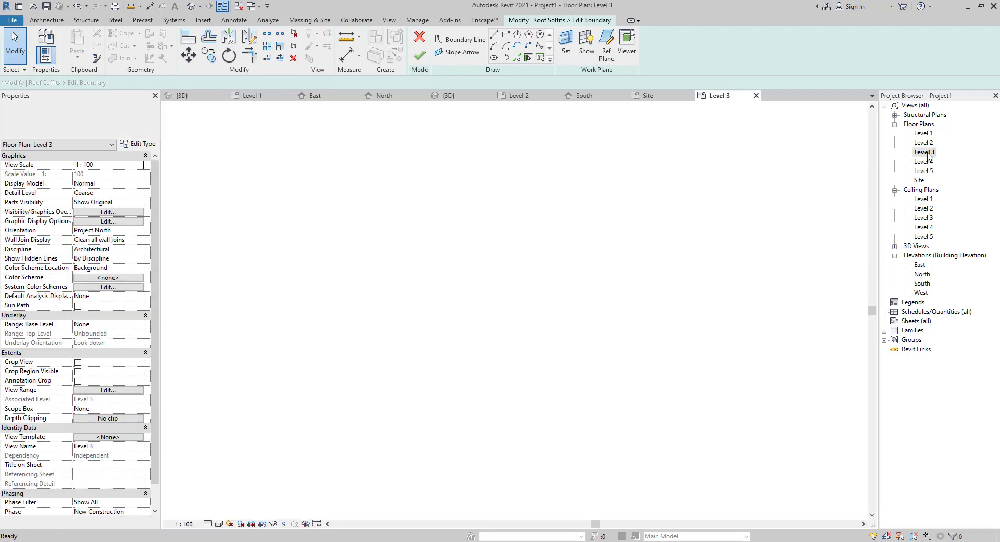
double_click(932, 143)
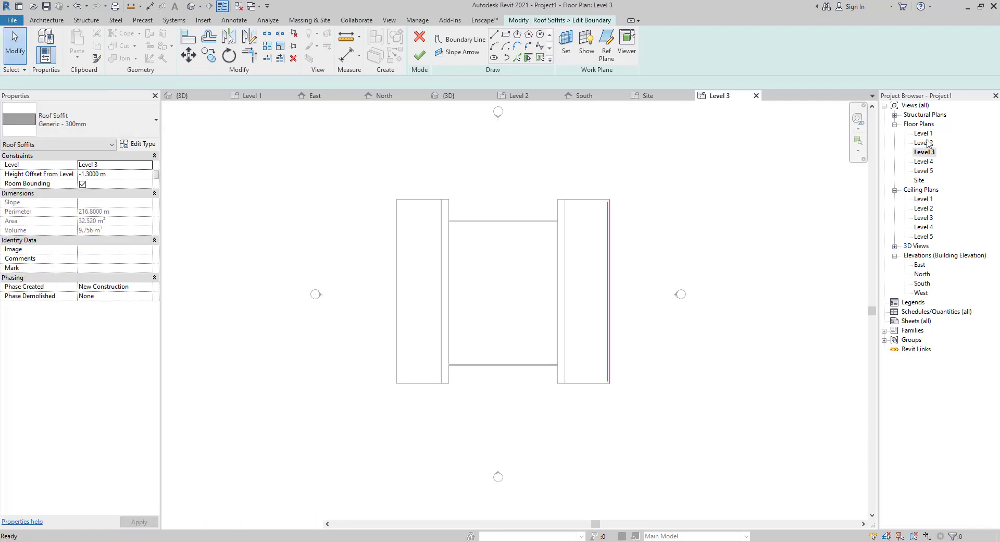
scroll(625, 254, "down", 3)
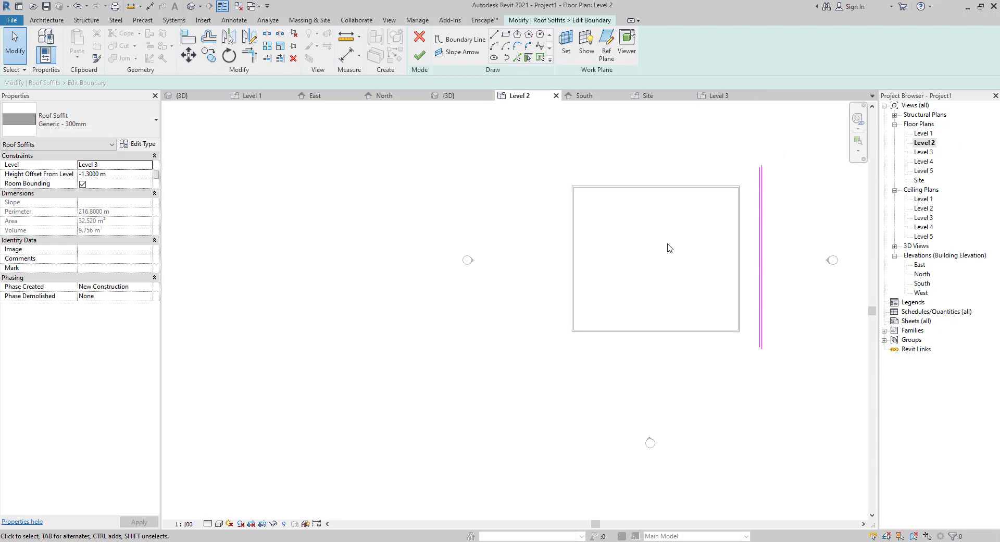
scroll(742, 219, "up", 3)
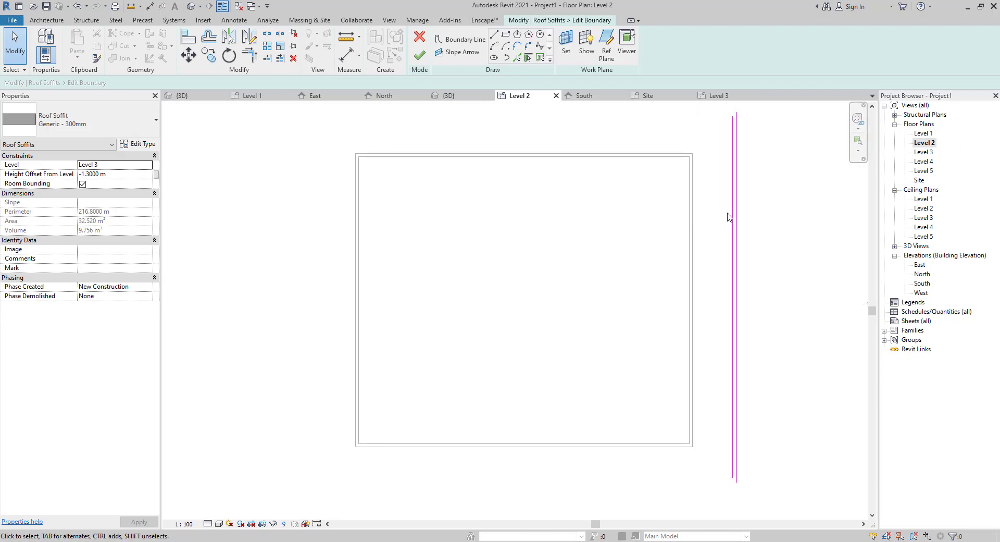
left_click(733, 219)
left_click_drag(718, 223, 695, 223)
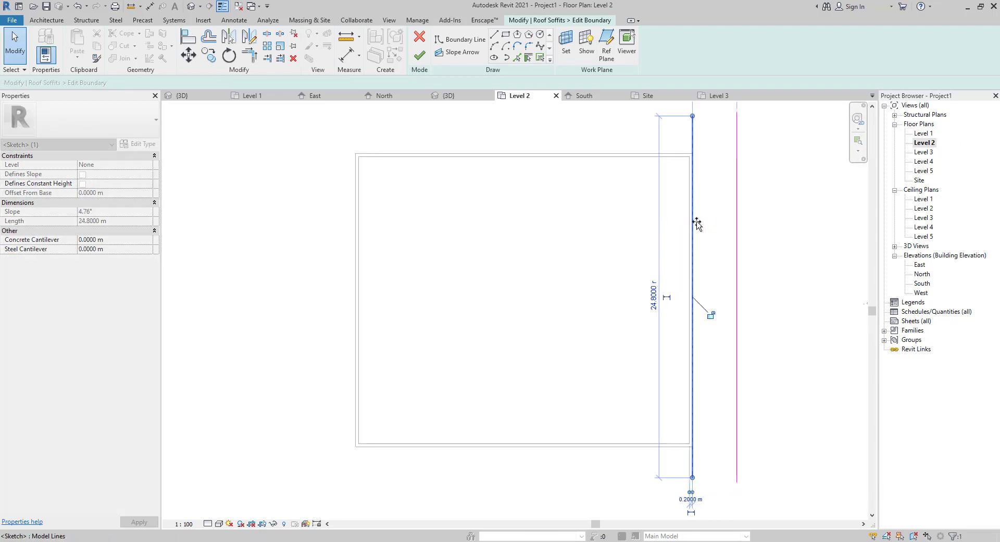
left_click(701, 219)
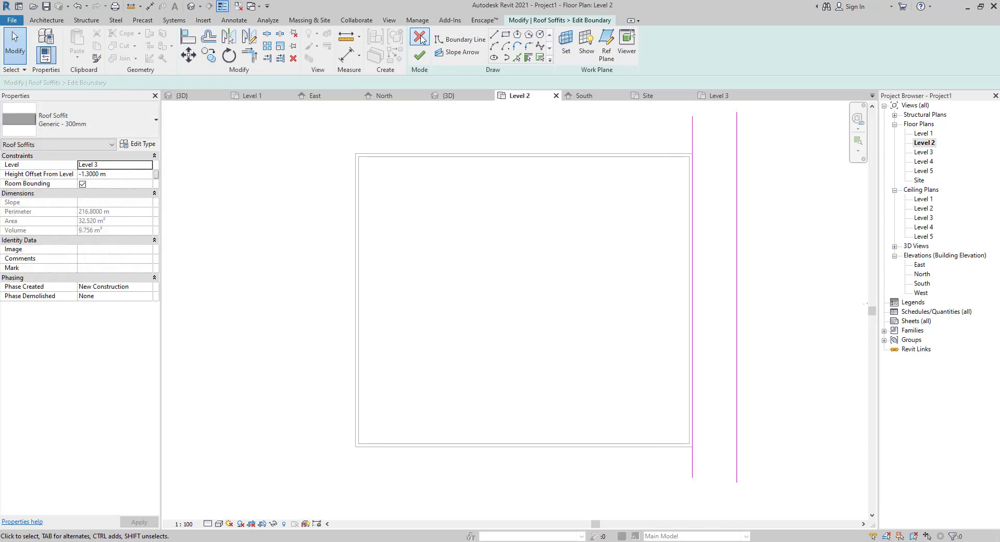
- Draw a boundary line joining the two vertical lines at their upper end and align it with the upper wall's outer face
left_click(692, 116)
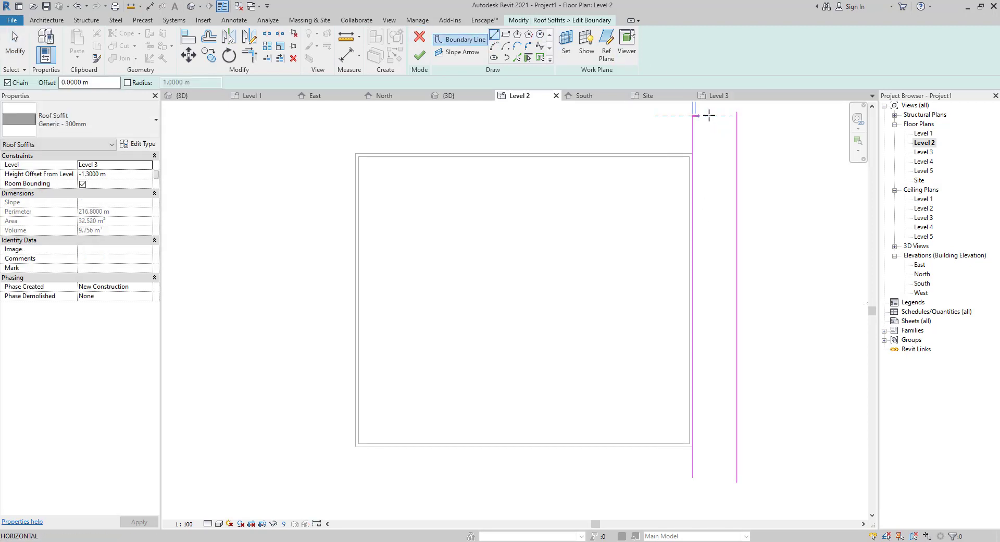
left_click(736, 116)
key("Escape")
key("Escape")
left_click(713, 116)
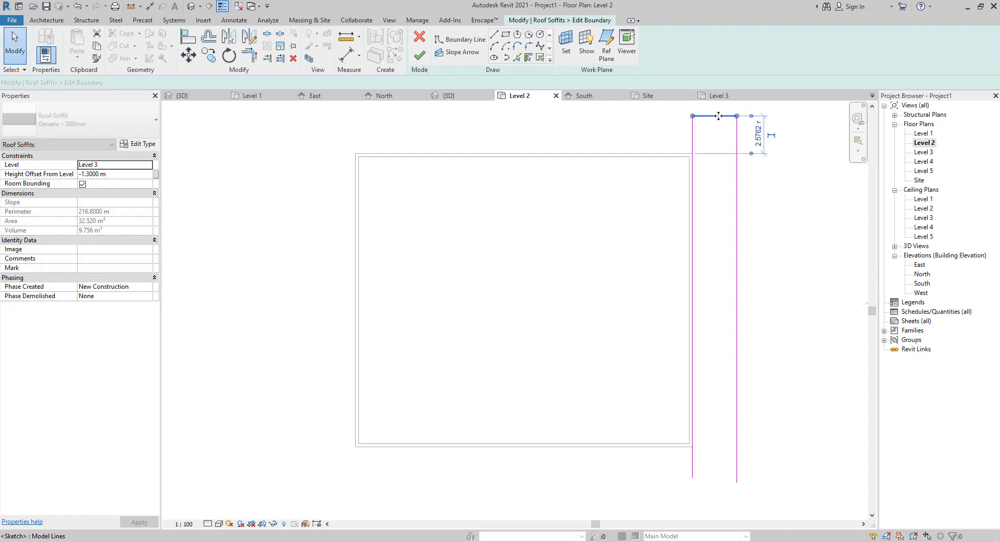
left_click_drag(713, 116, 714, 154)
left_click(691, 259)
- Draw a horizontal boundary line from the lower-right wall corner out past the outer vertical line
scroll(695, 281, "down", 4)
middle_click_drag(696, 283, 680, 189)
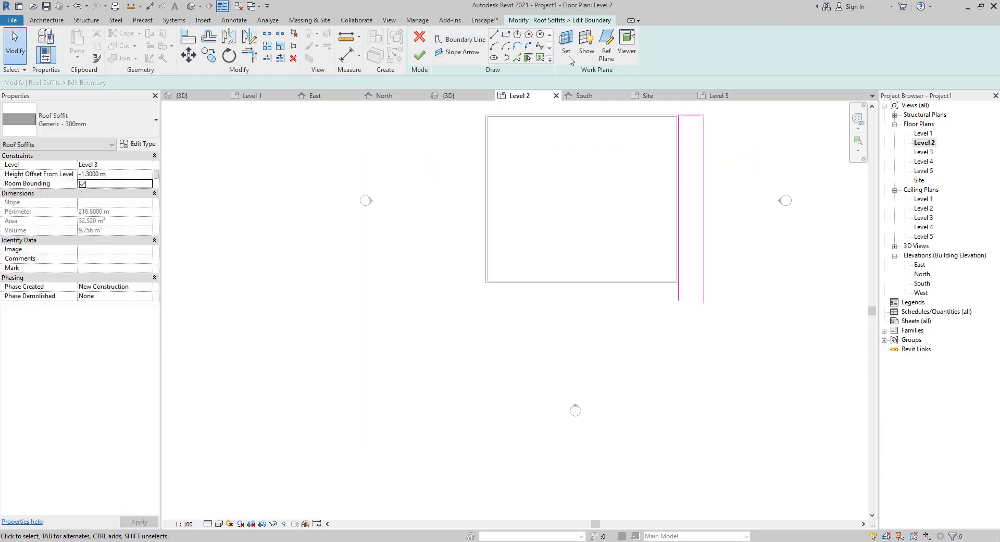
left_click(679, 283)
left_click(711, 282)
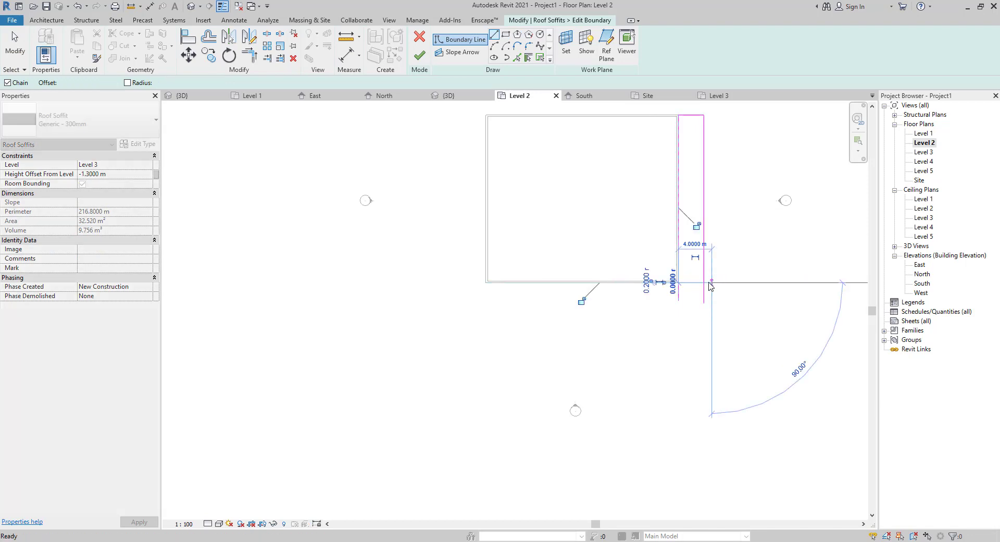
key("Escape")
key("Escape")
- Trim both lower corners of the sketch into a closed rectangle and finish the soffit boundary
key("t")
key("r")
scroll(680, 284, "up", 6)
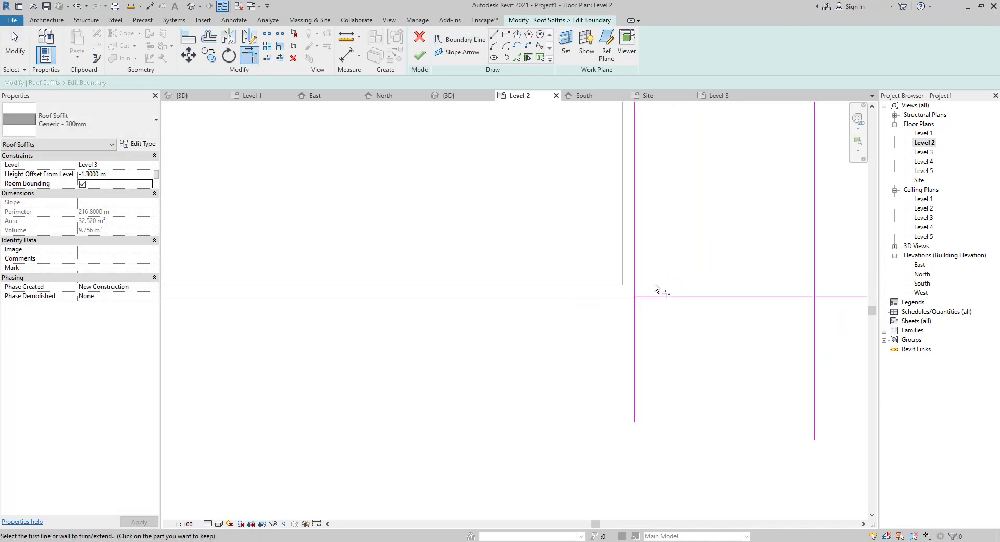
left_click(636, 282)
left_click(652, 298)
left_click(817, 273)
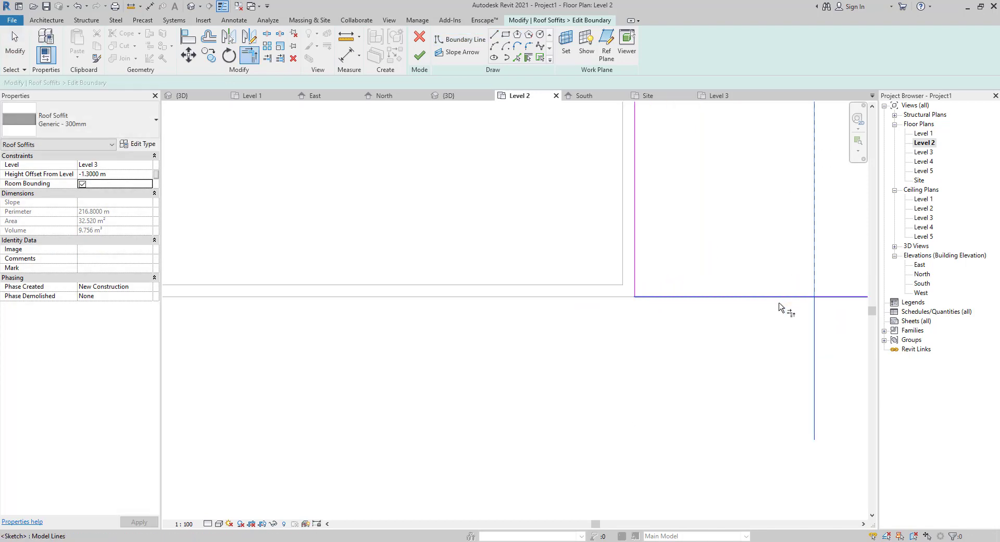
key("Escape")
left_click(779, 300)
left_click(813, 278)
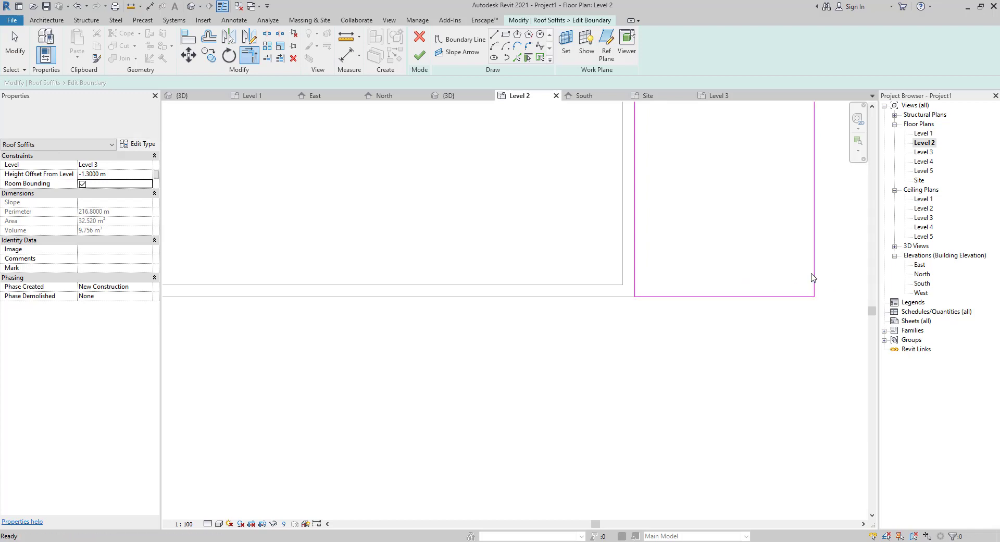
key("Escape")
left_click(420, 55)
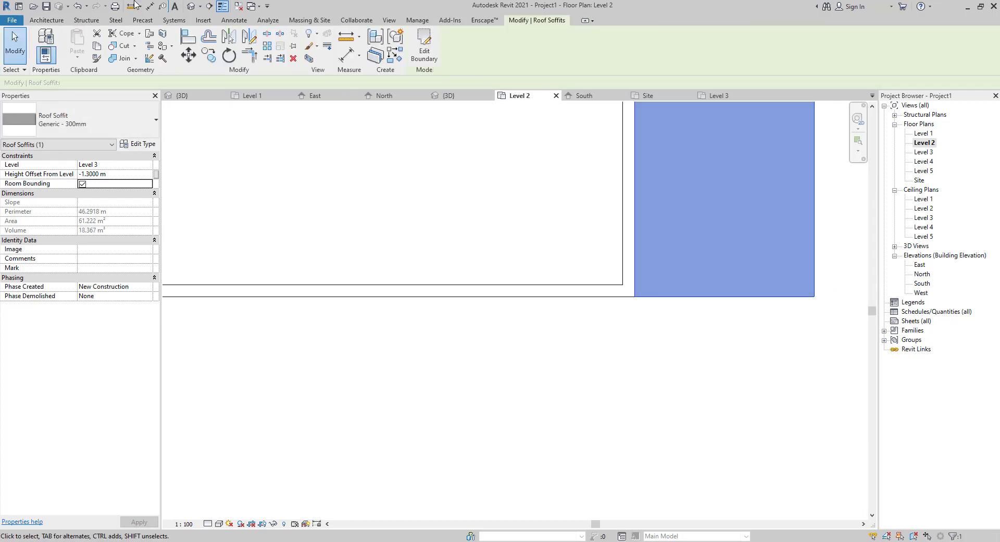
- Examine the reshaped soffit beneath the right-hand eave in the 3D view and select it
left_click(190, 6)
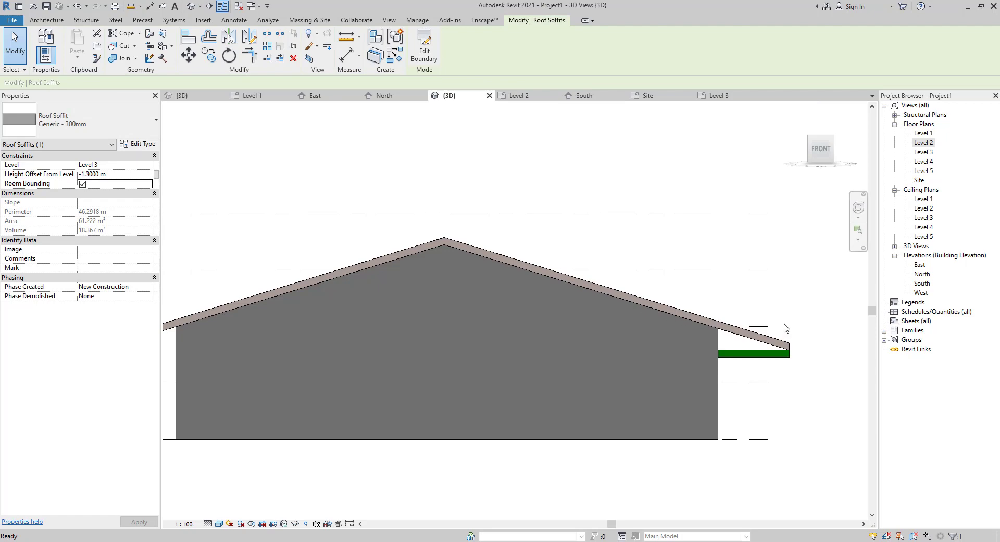
key("Escape")
middle_click_drag(533, 130, 644, 260, "shift")
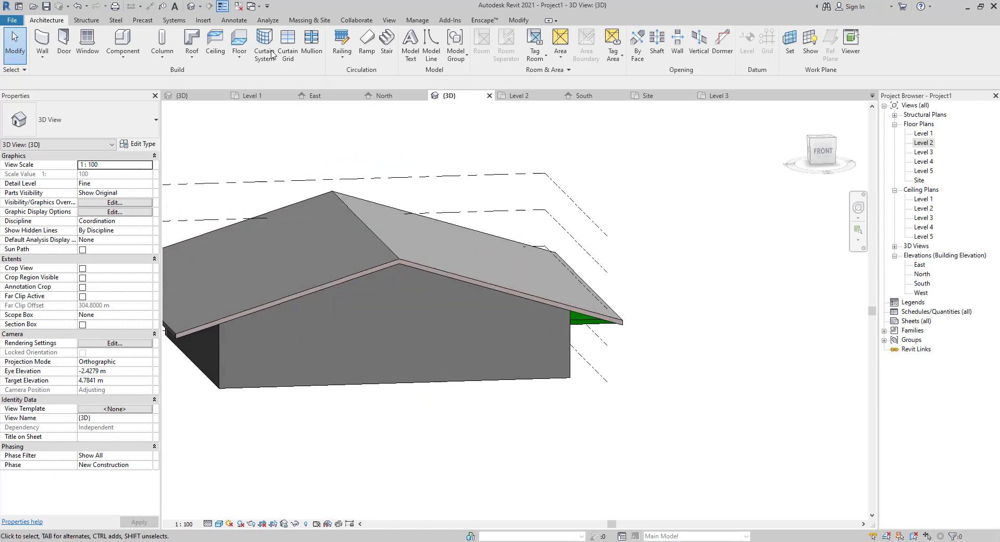
left_click(237, 62)
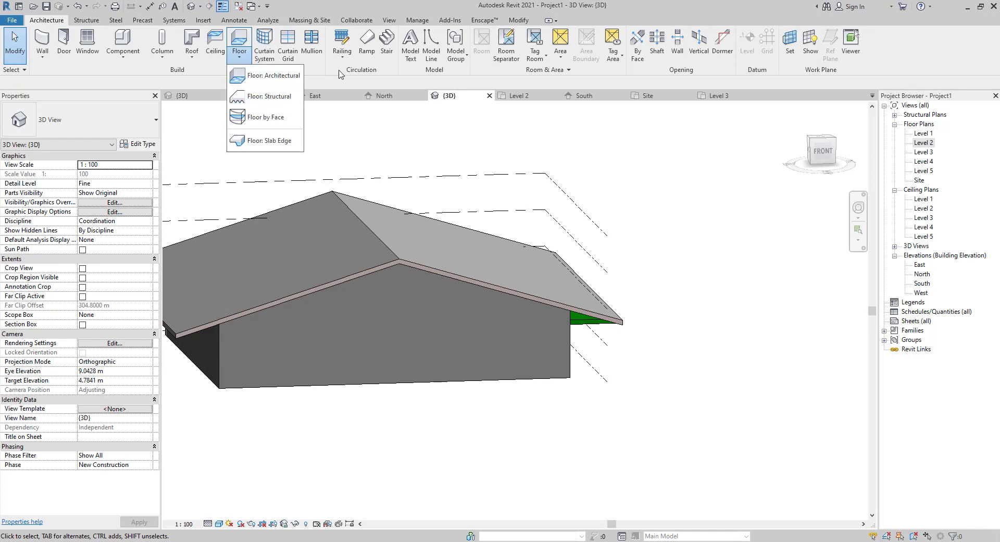
left_click(190, 57)
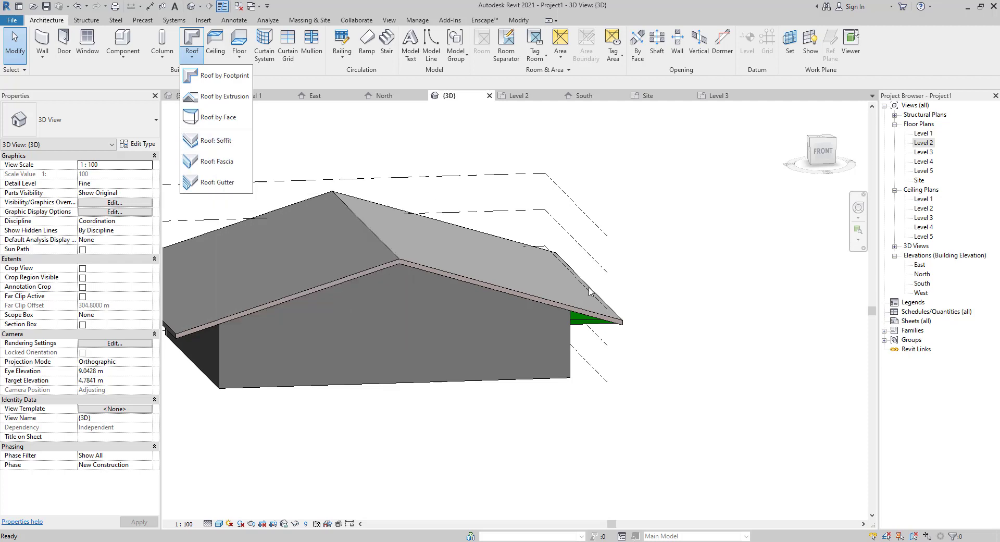
left_click(583, 326)
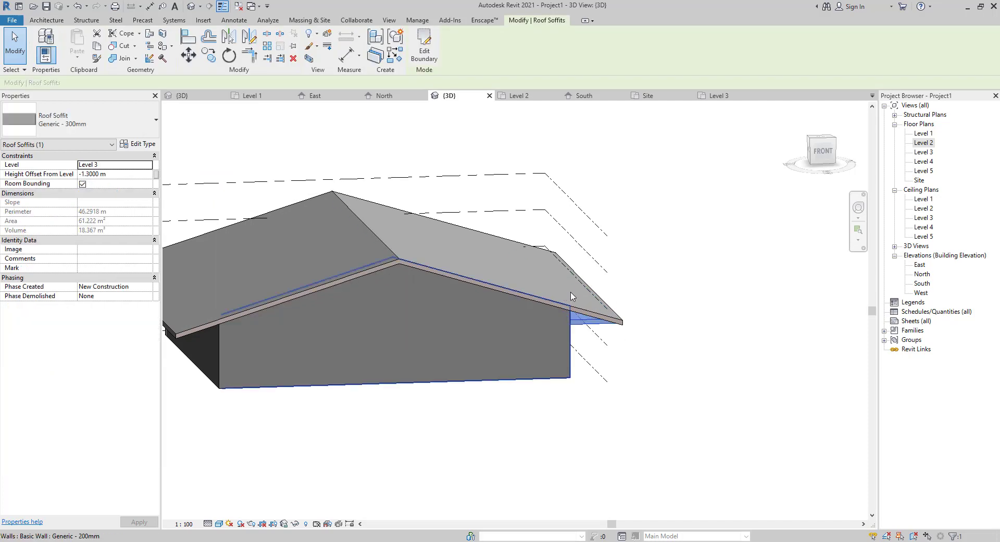
- Check which roof soffit types are available for the selected soffit in the Level 2 plan
double_click(925, 143)
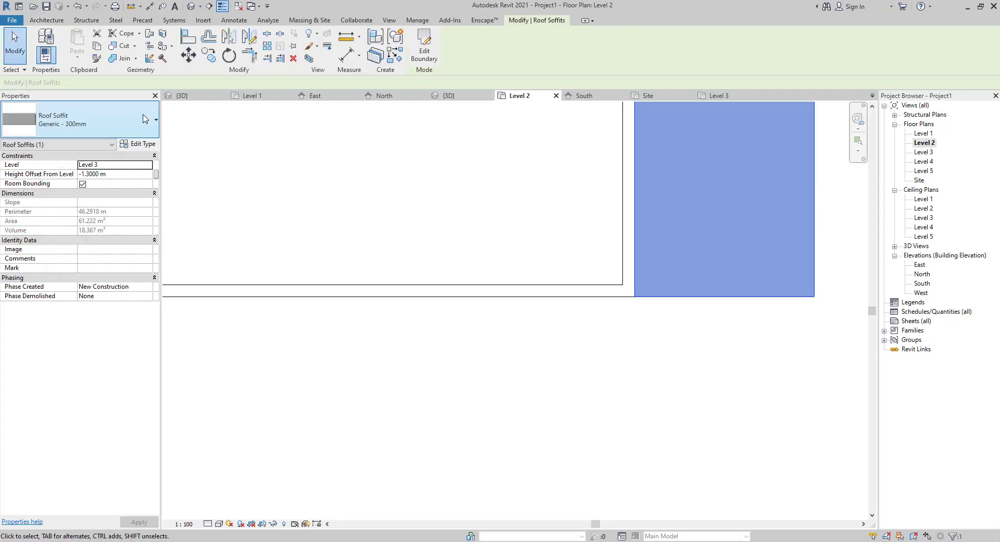
left_click(79, 122)
left_click(76, 171)
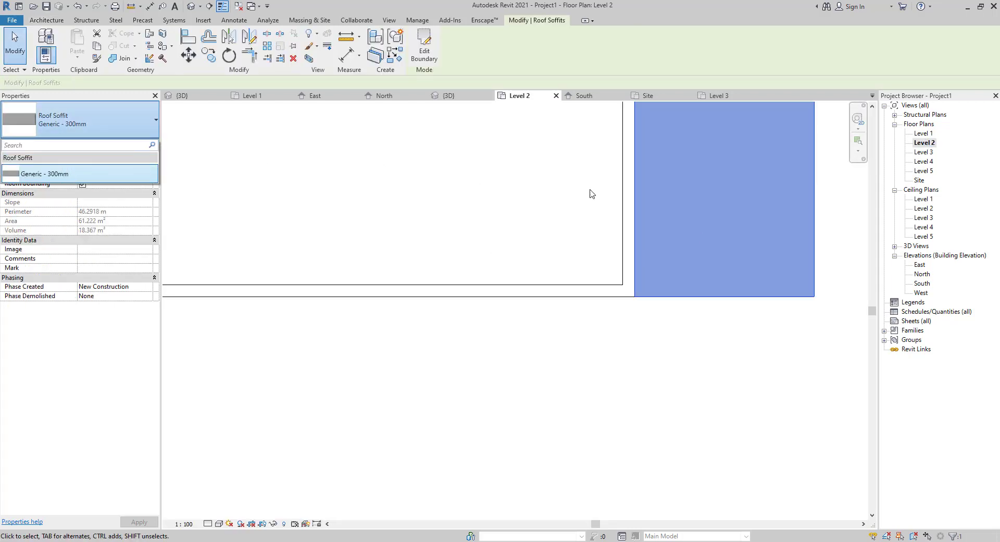
scroll(657, 224, "down", 3)
scroll(521, 260, "down", 5)
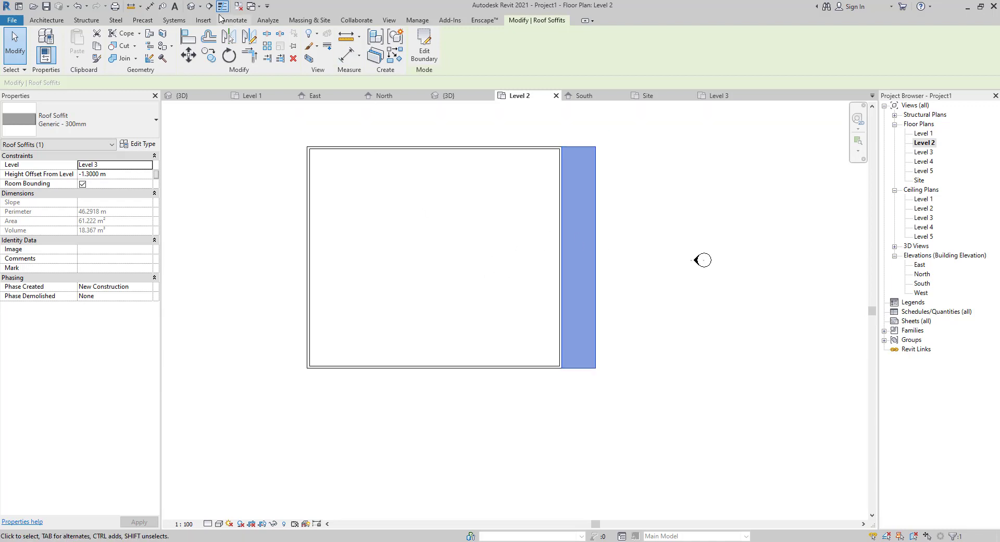
- Orbit the 3D view to inspect how the soffit meets the wall and the roof edge, and select the soffit
left_click(192, 6)
scroll(717, 290, "down", 1)
middle_click_drag(717, 290, 393, 101, "shift")
scroll(533, 299, "up", 3)
middle_click_drag(498, 251, 779, 300, "shift")
left_click(778, 297)
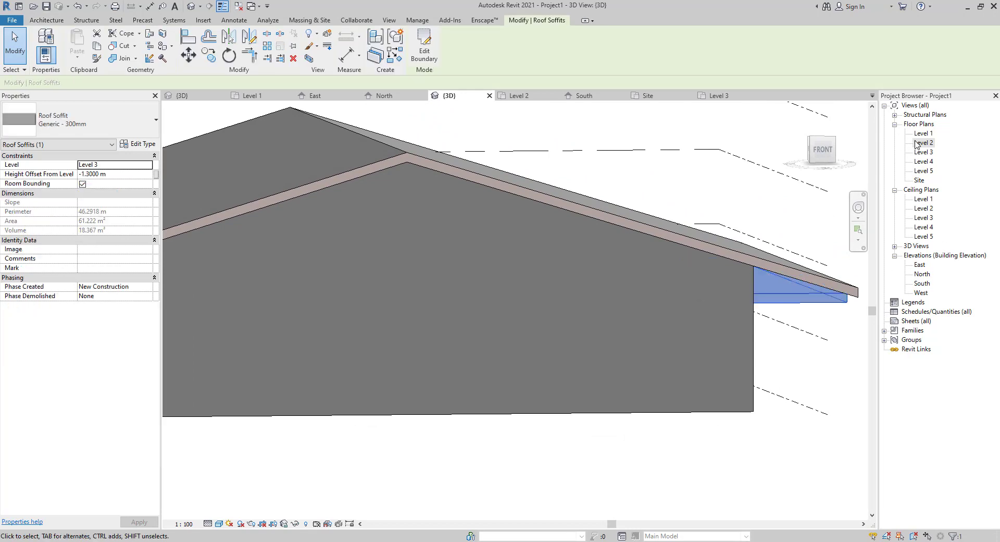
- Review the layer structure of the soffit's type without changing it, and delete the soffit in the Level 2 plan
double_click(921, 142)
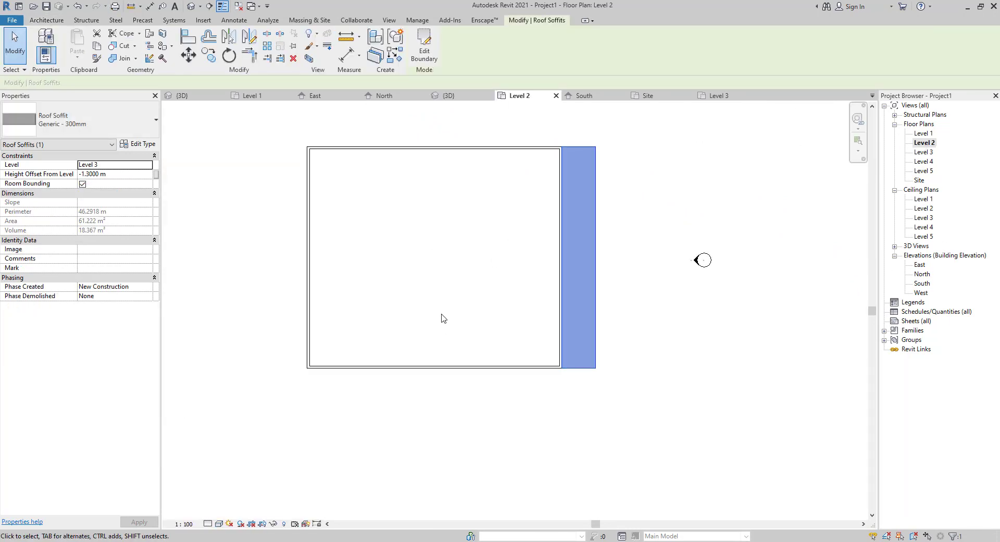
left_click(137, 144)
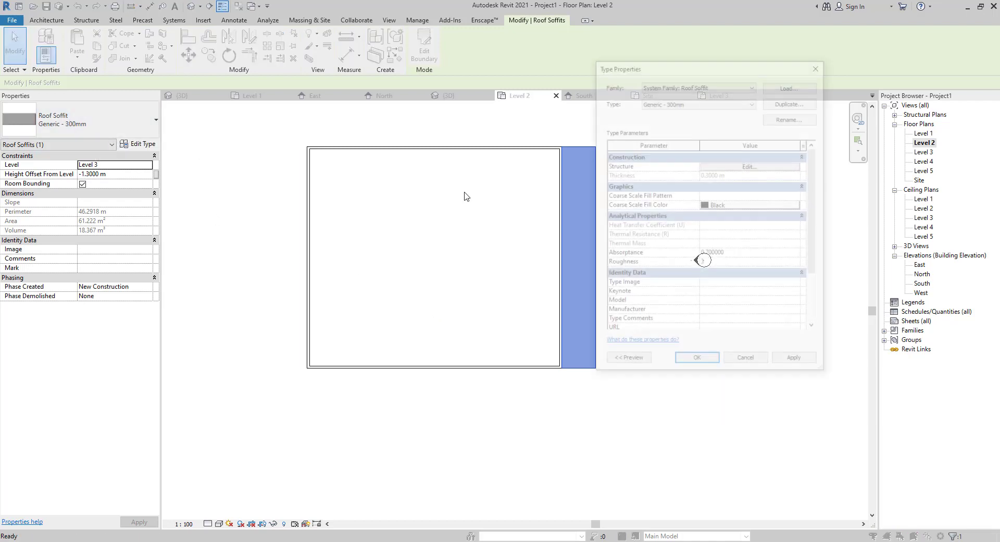
left_click(751, 165)
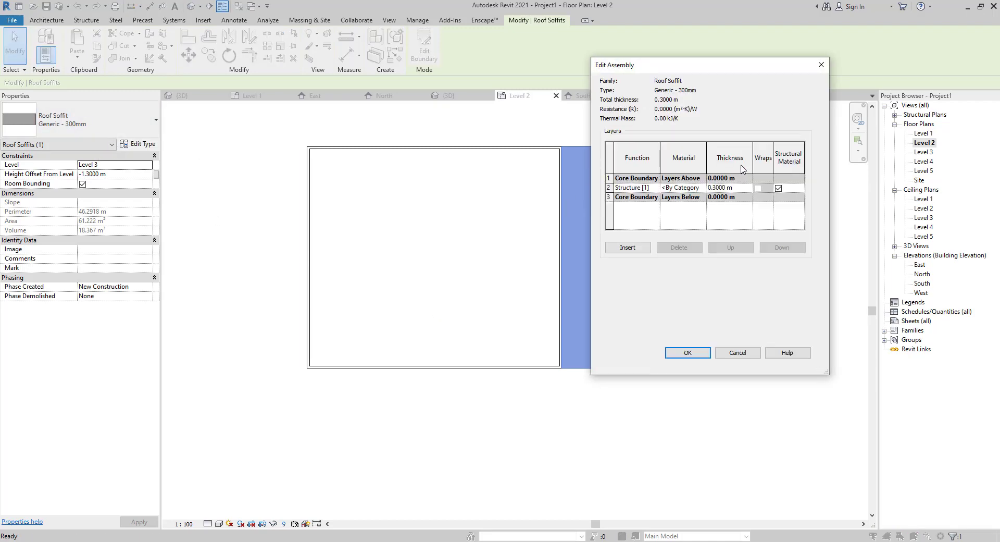
left_click(738, 353)
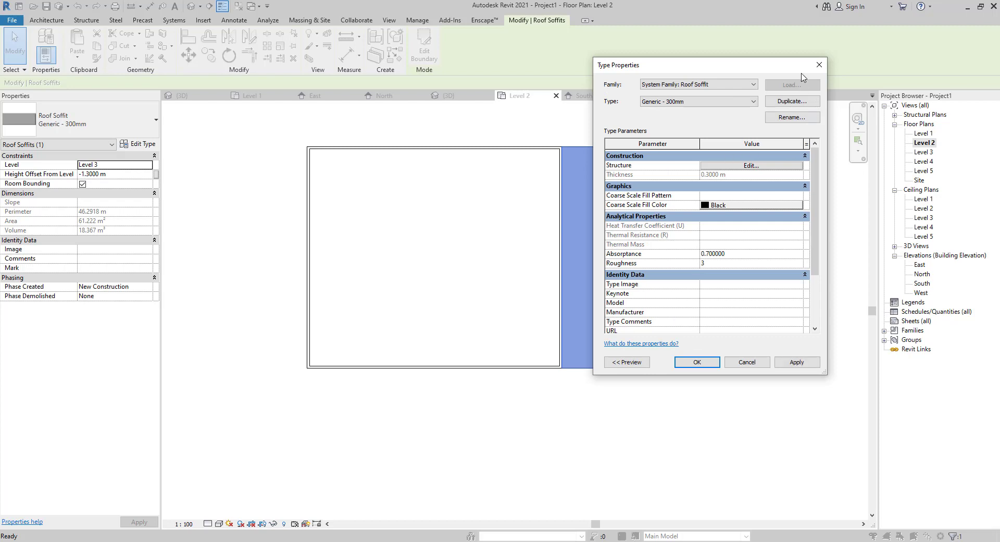
left_click(817, 67)
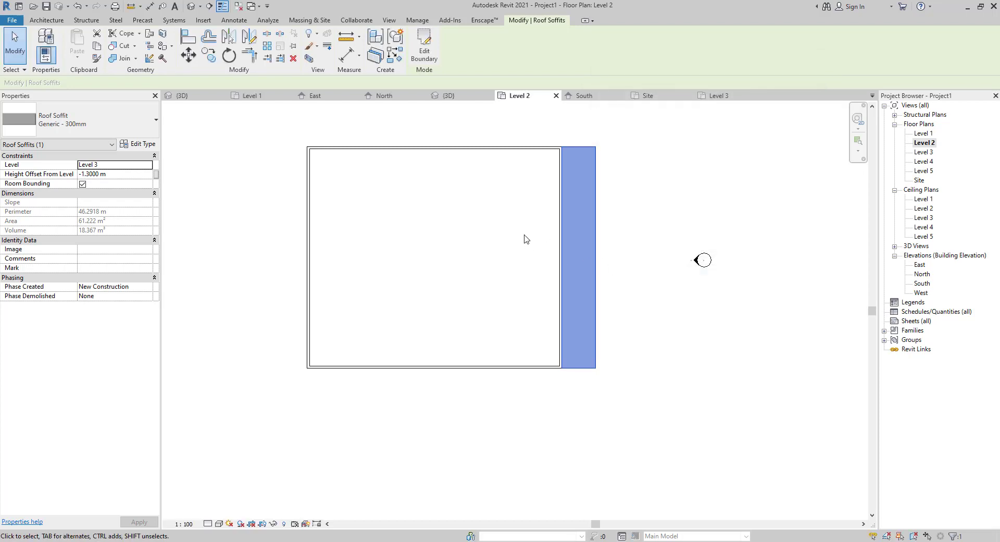
left_click(523, 271)
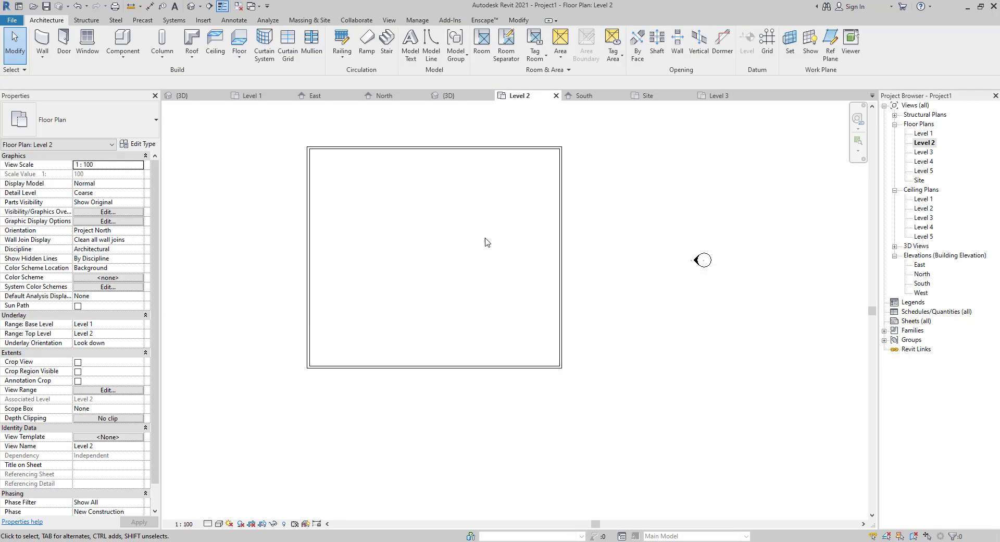
left_click(192, 55)
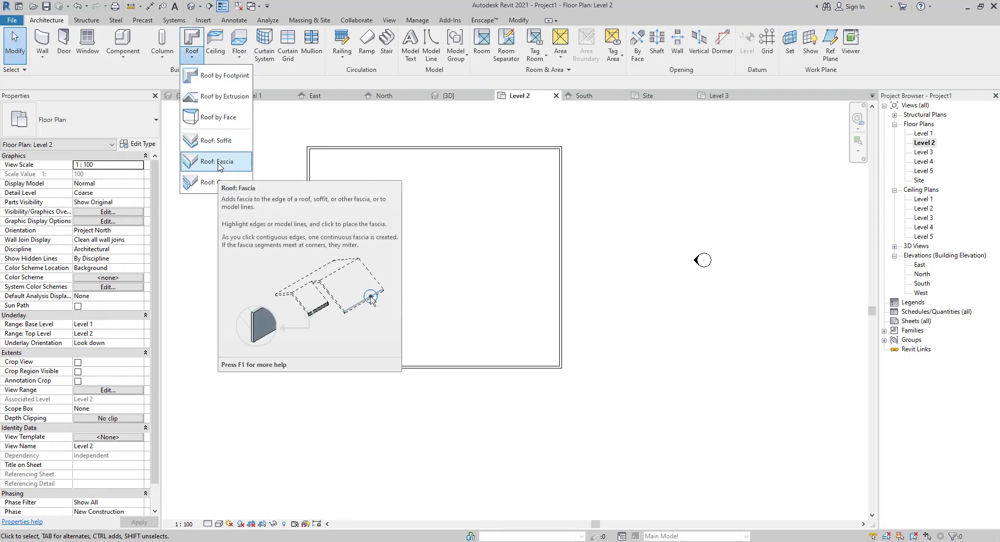
left_click(218, 163)
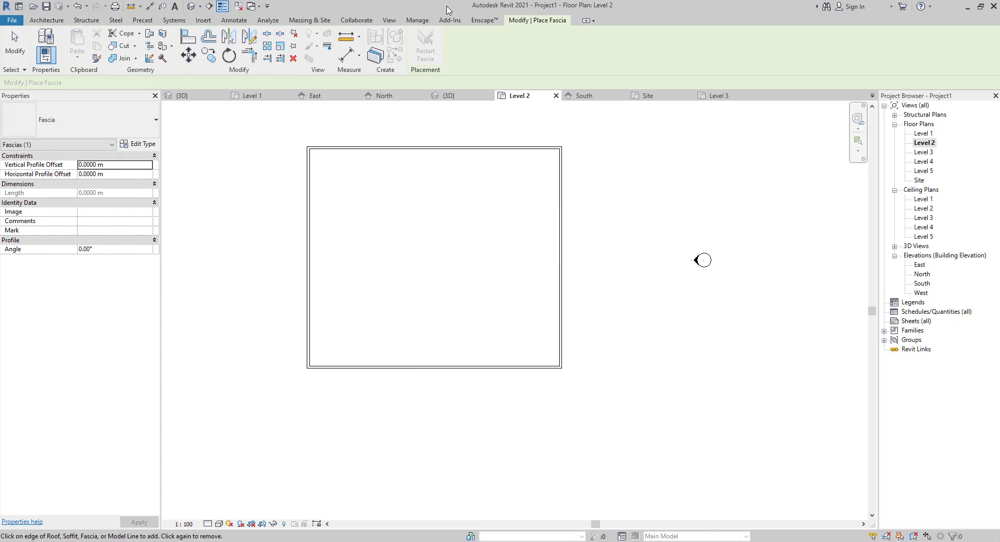
left_click(54, 21)
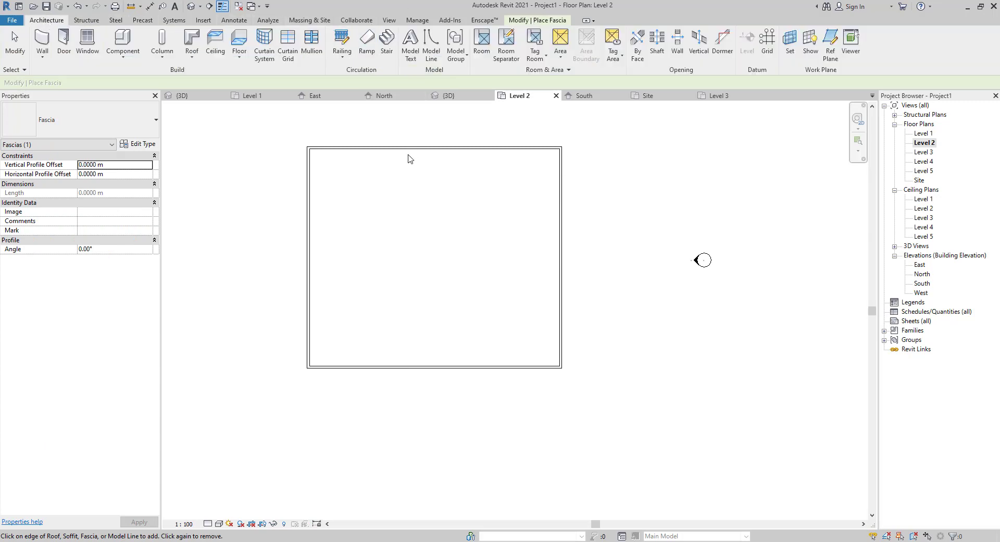
left_click(191, 62)
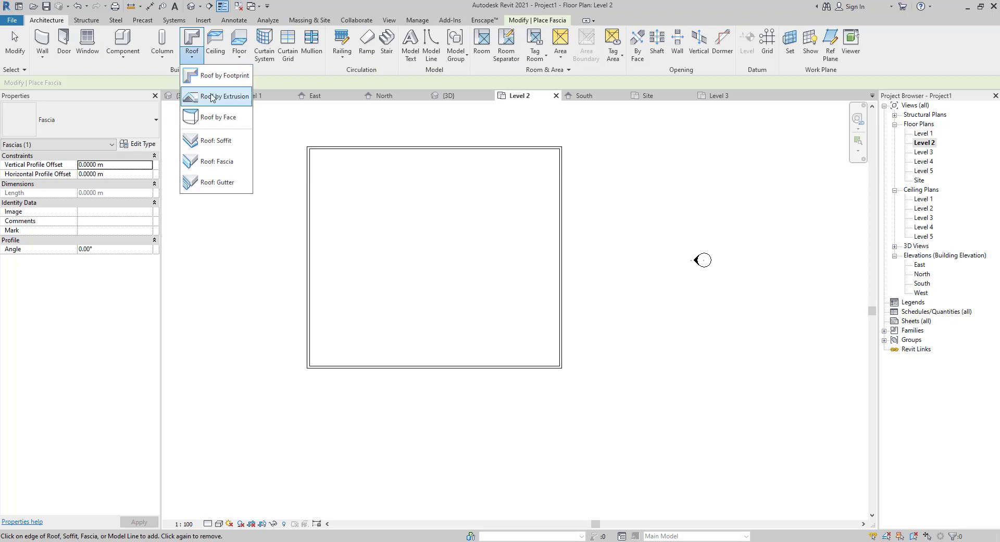
left_click(218, 162)
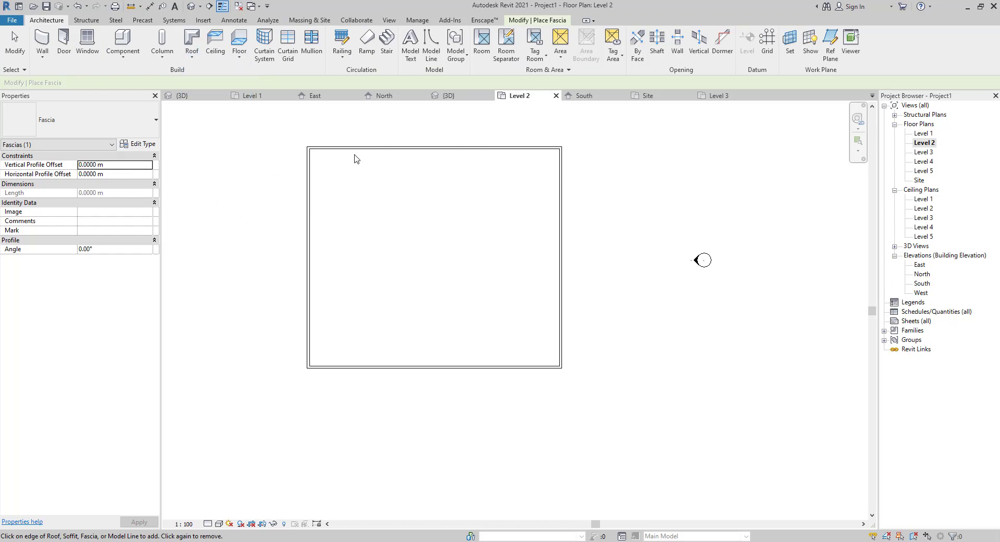
left_click(191, 6)
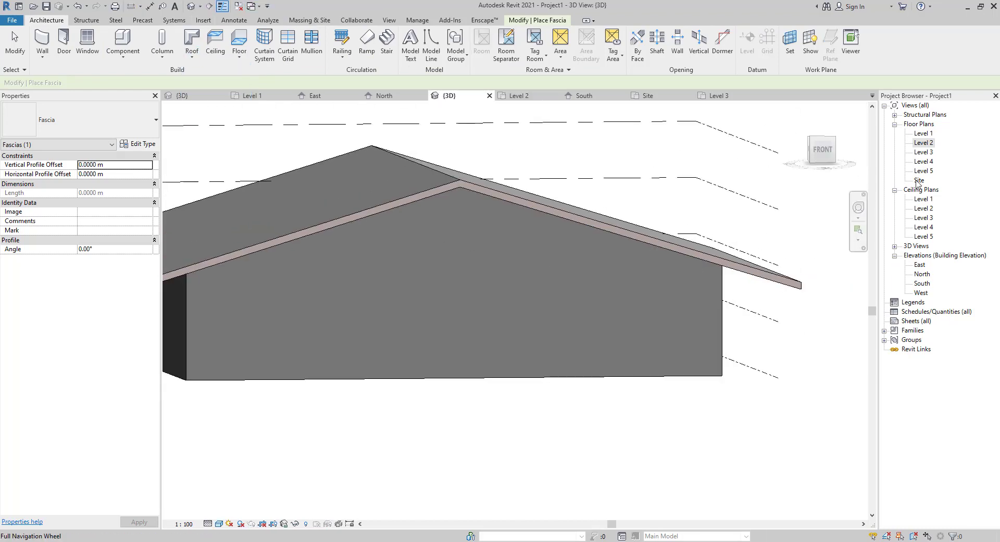
- Add a roof fascia along the outer roof edges in the Site plan and finish the placement
double_click(919, 180)
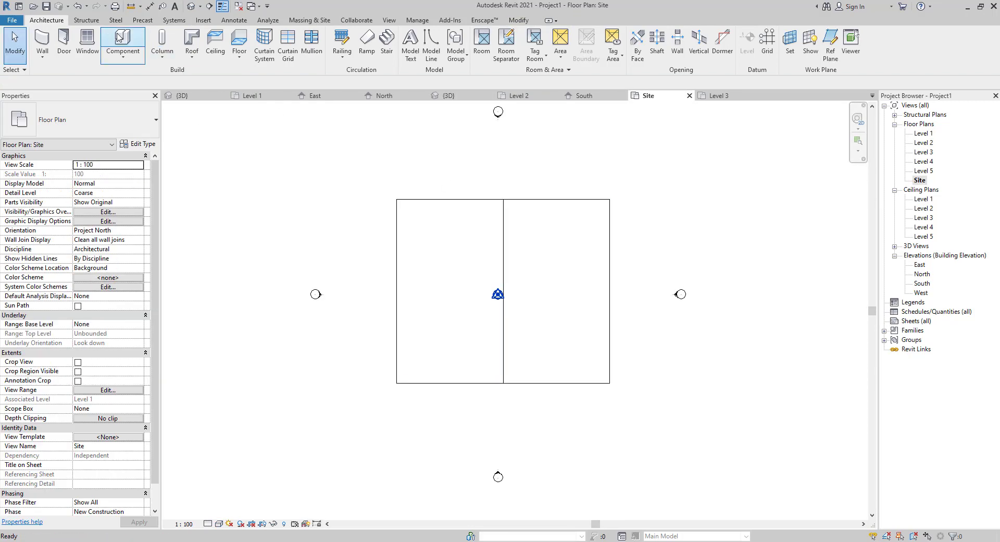
left_click(199, 60)
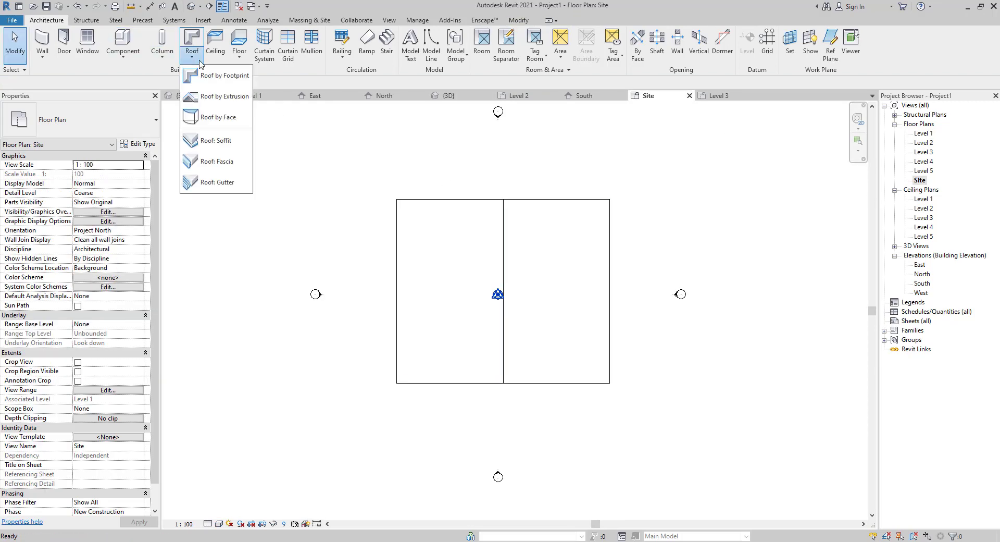
left_click(211, 161)
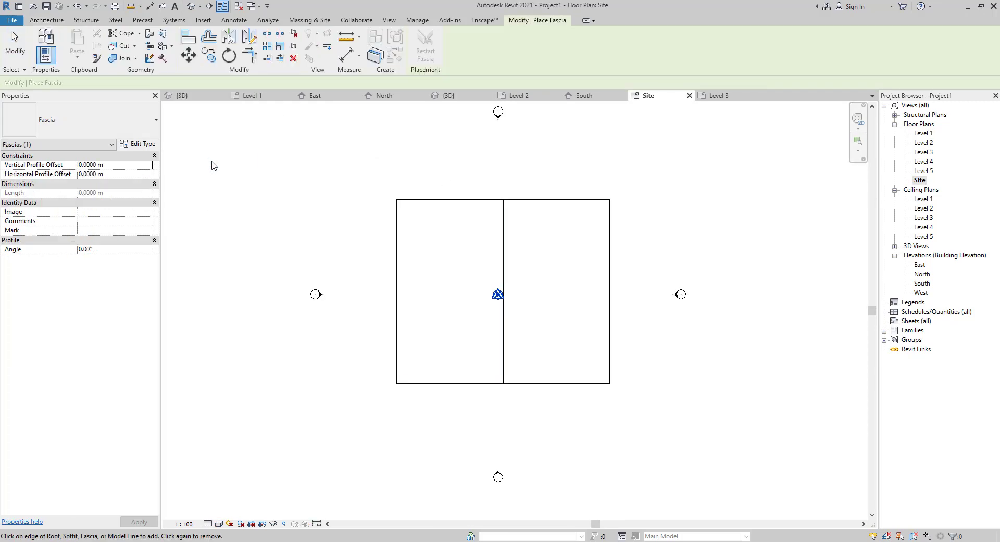
left_click(440, 199)
left_click(609, 232)
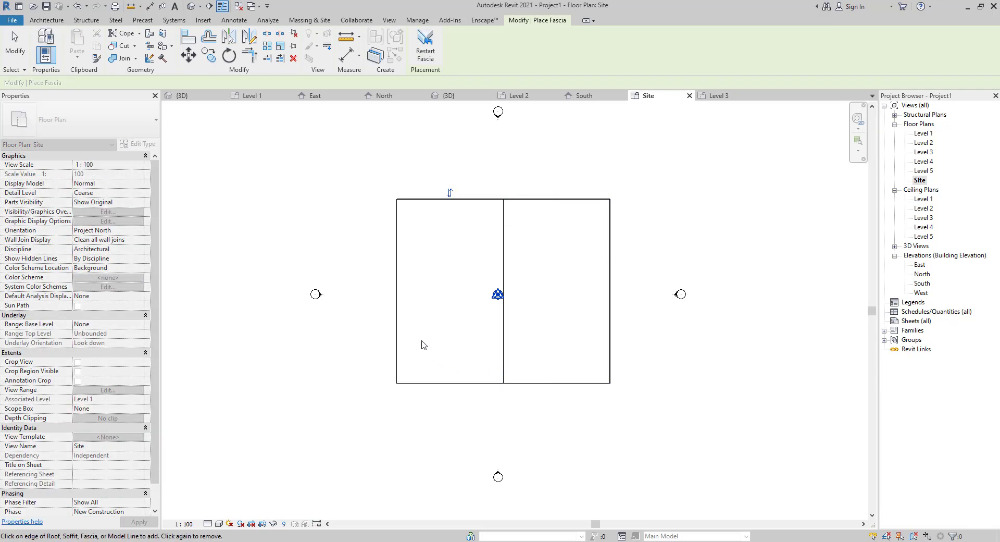
left_click(397, 327)
key("Escape")
key("Escape")
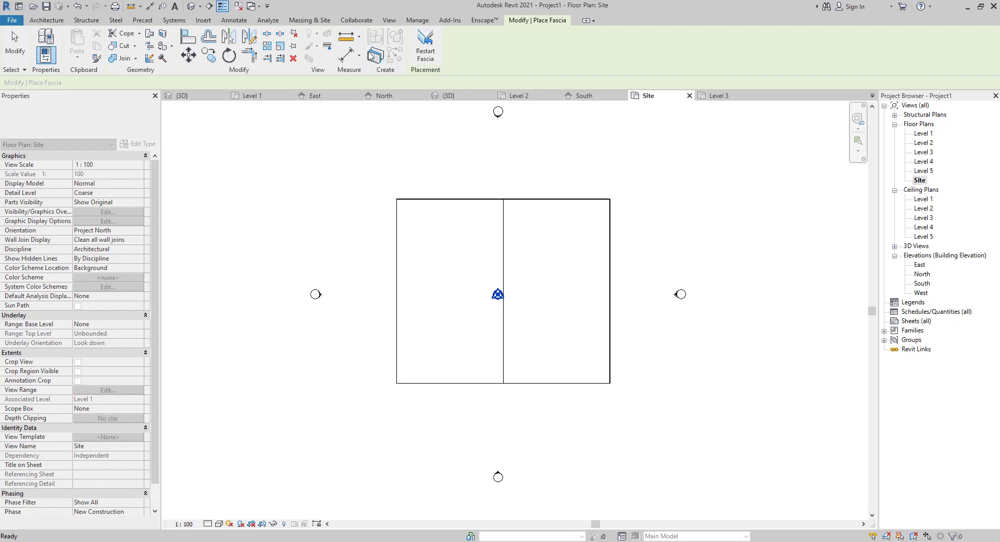
- Select the fascia at the roof corner in the 3D view and create a new material for its type
left_click(191, 8)
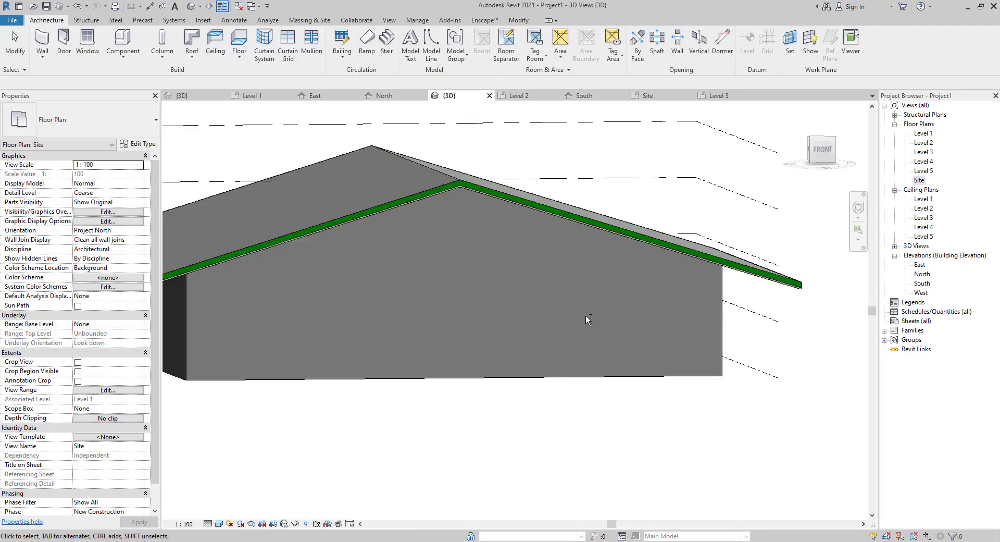
middle_click_drag(586, 314, 531, 363, "shift")
scroll(531, 363, "up", 3)
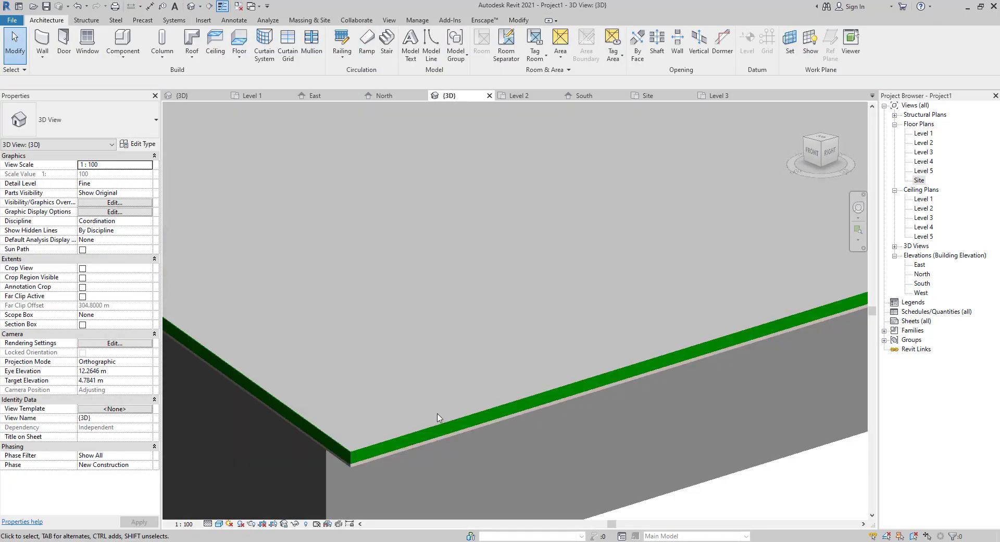
middle_click_drag(439, 417, 528, 274)
scroll(527, 274, "up", 1)
scroll(430, 302, "up", 2)
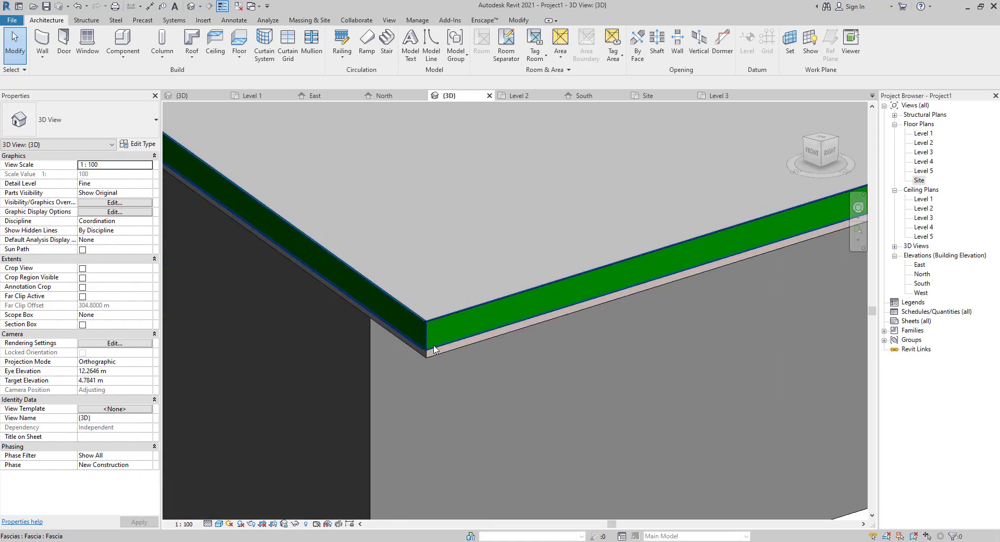
left_click(391, 333)
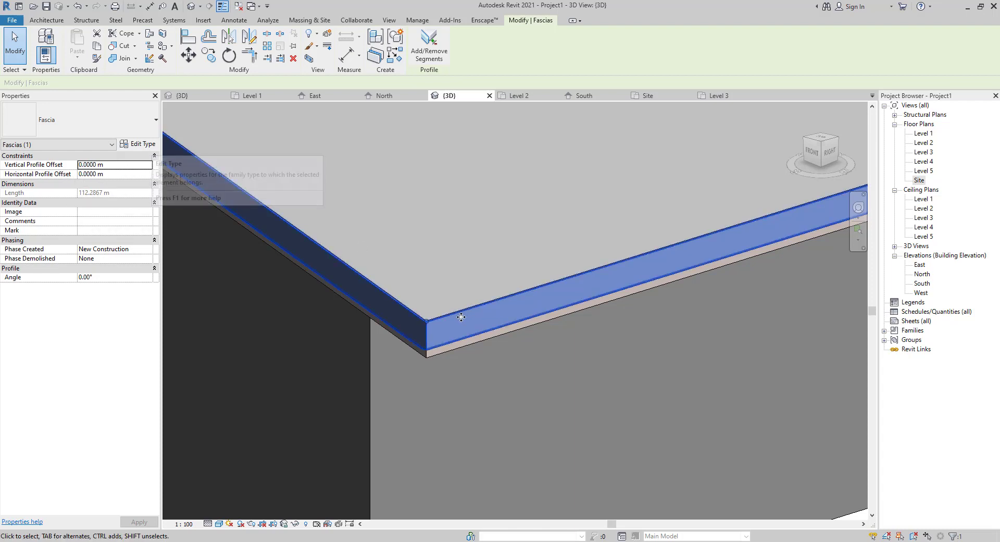
left_click(137, 144)
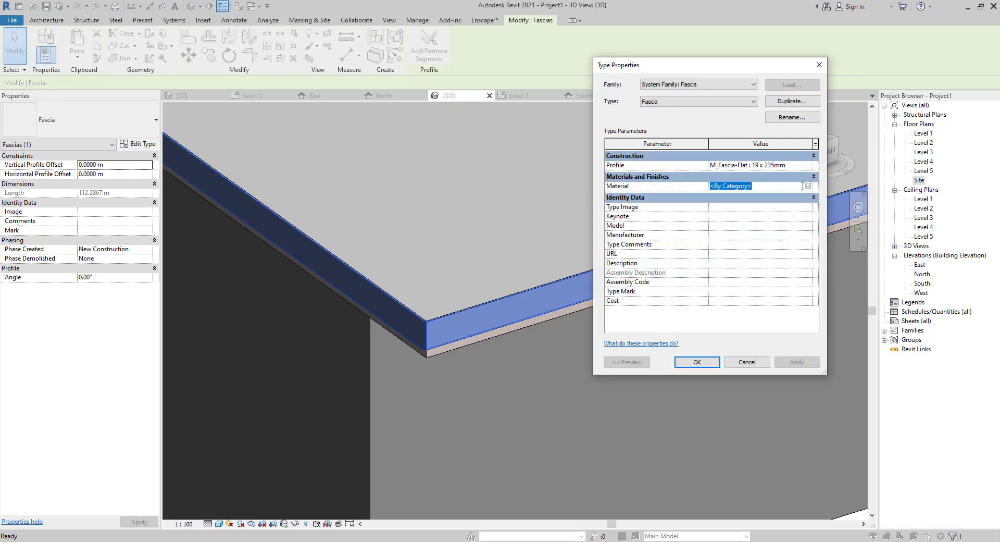
left_click(808, 186)
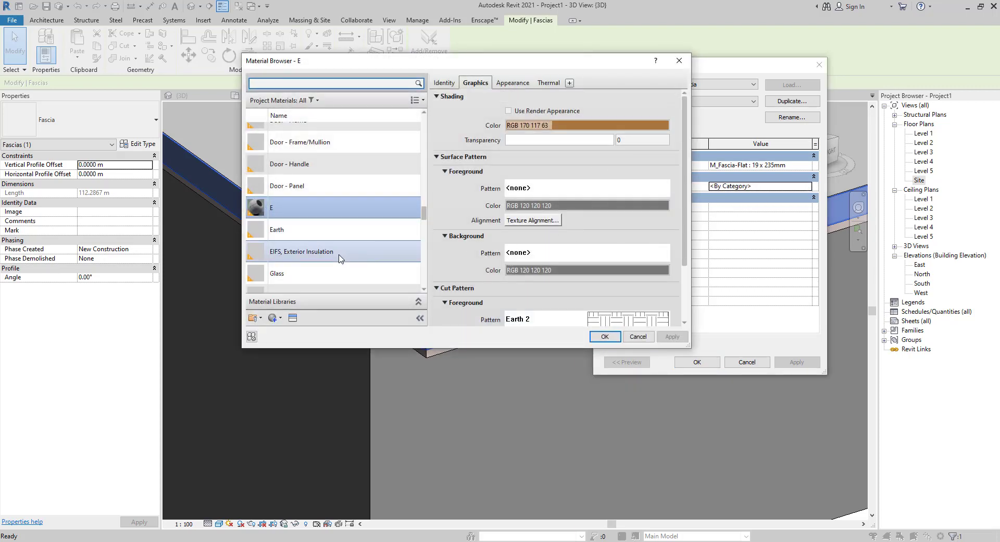
left_click(277, 320)
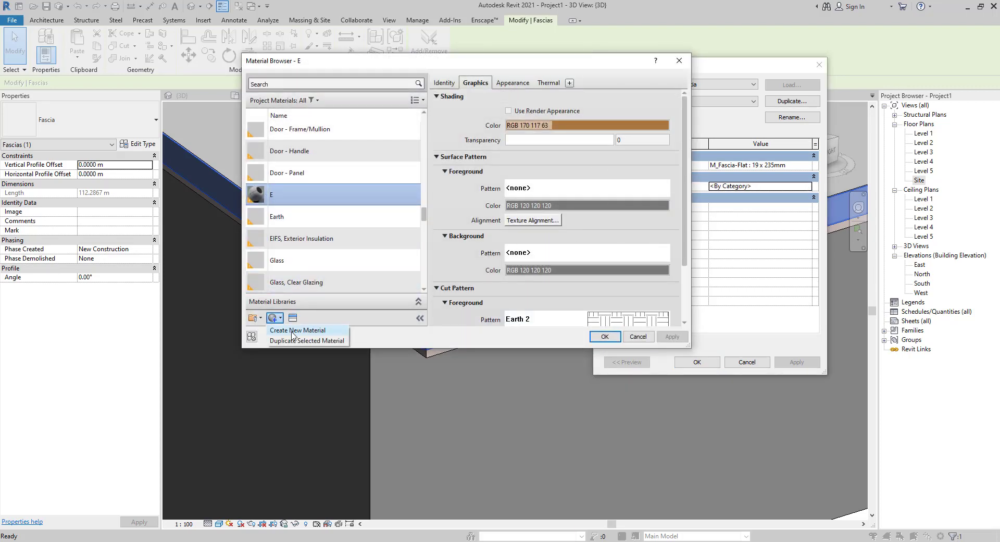
left_click(294, 331)
- Give the new material the Aluminum - Anodized Glossy (Grey) appearance, use the render appearance for shading, and apply it to the fascia type
left_click(277, 317)
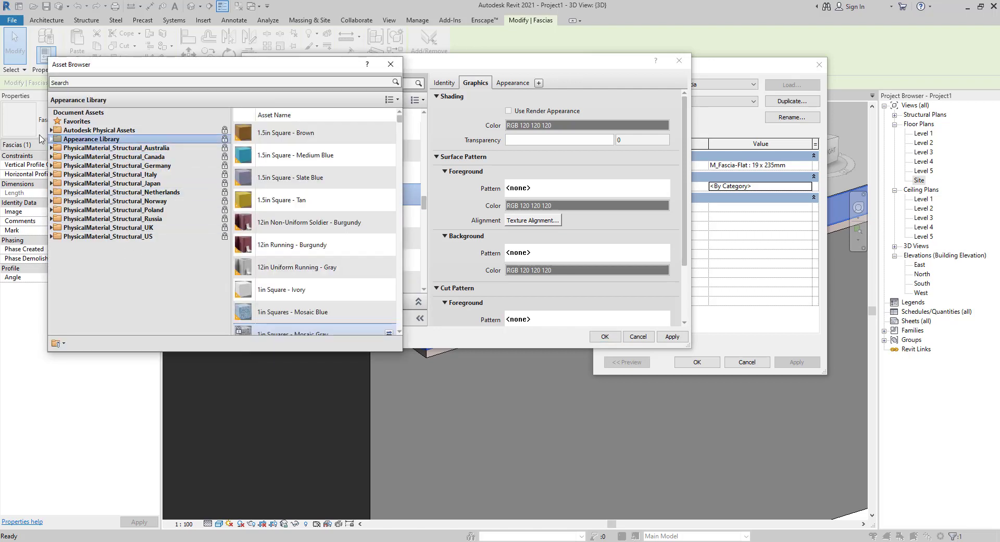
left_click(55, 139)
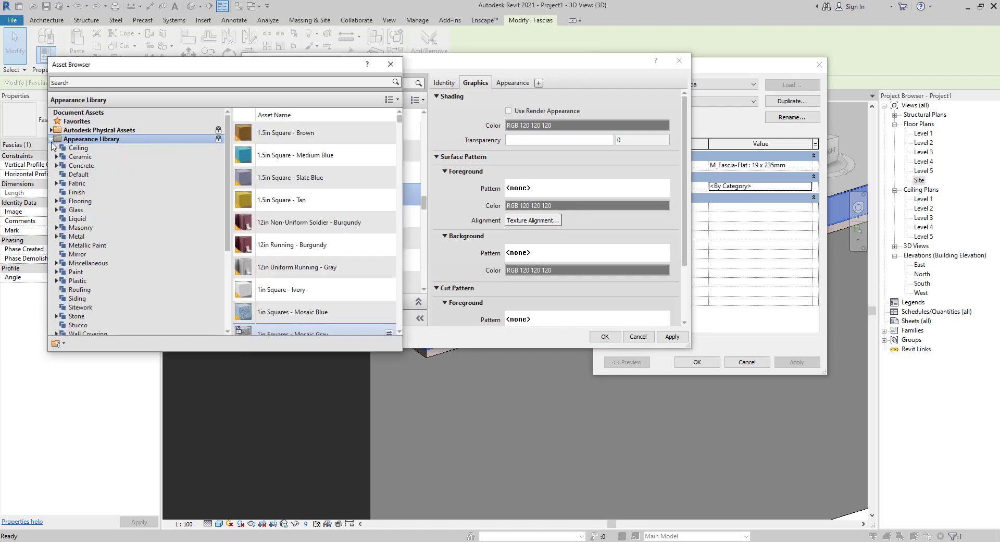
left_click(83, 238)
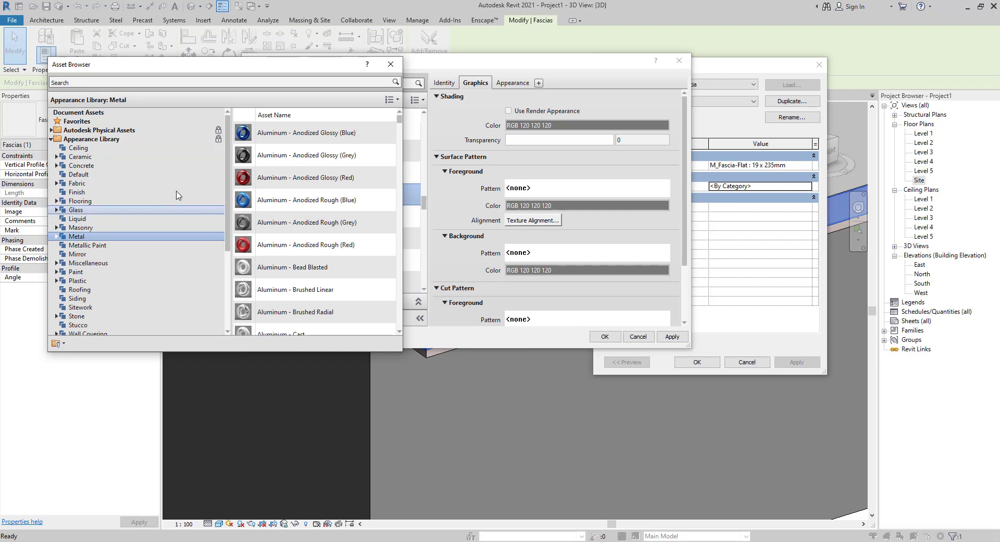
left_click(388, 155)
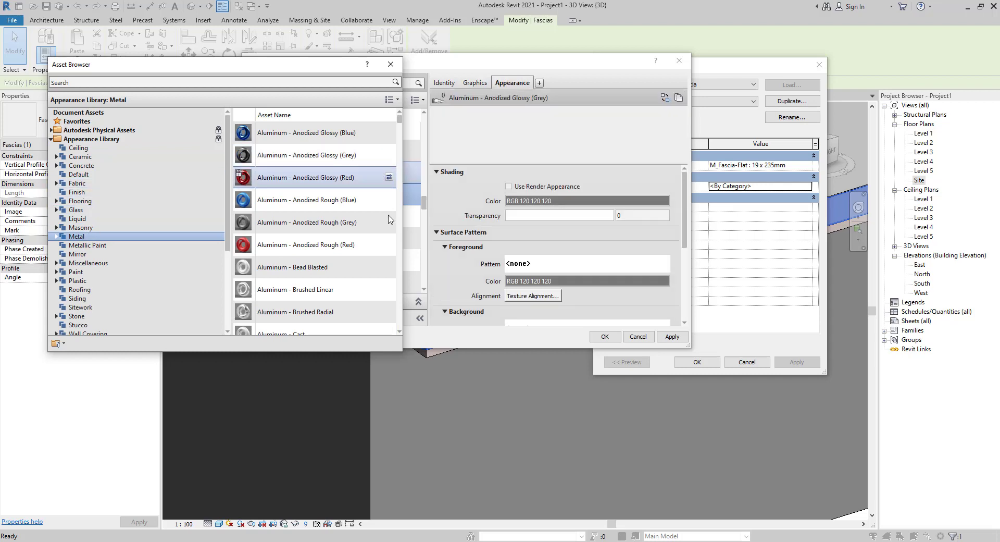
left_click(473, 84)
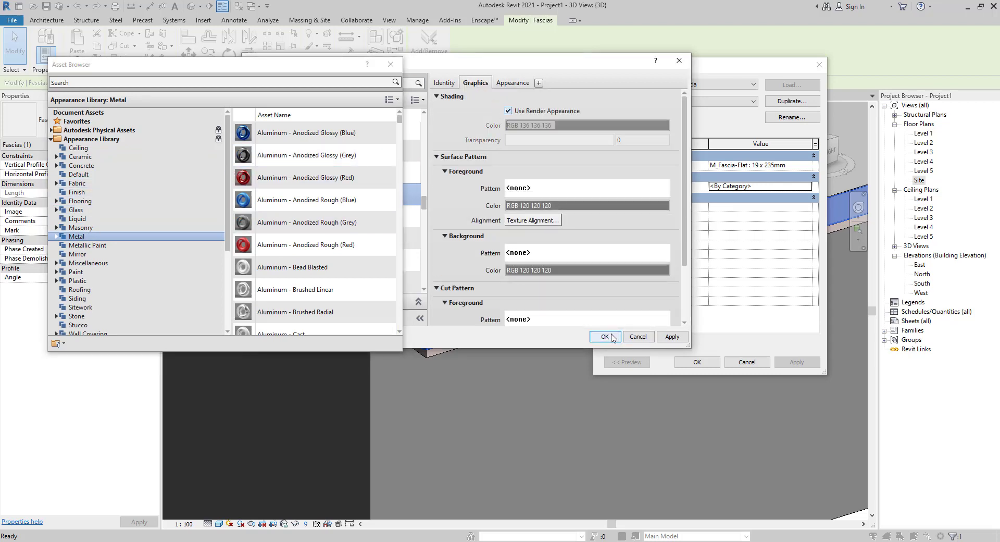
left_click(604, 336)
left_click(696, 361)
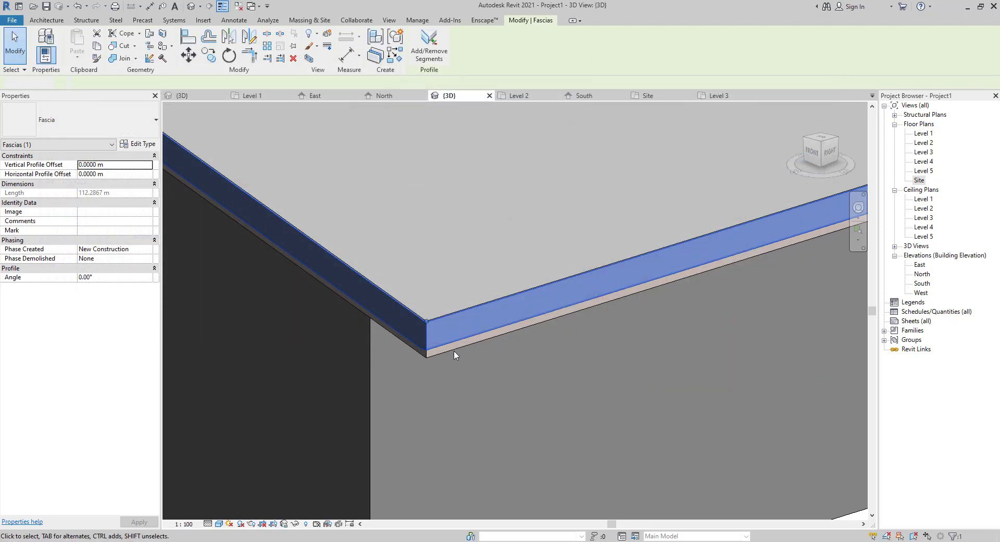
- Examine the fascia's new material along the eave and around to the rear gable end in the 3D view
key("Escape")
left_click(506, 324)
scroll(480, 322, "down", 2)
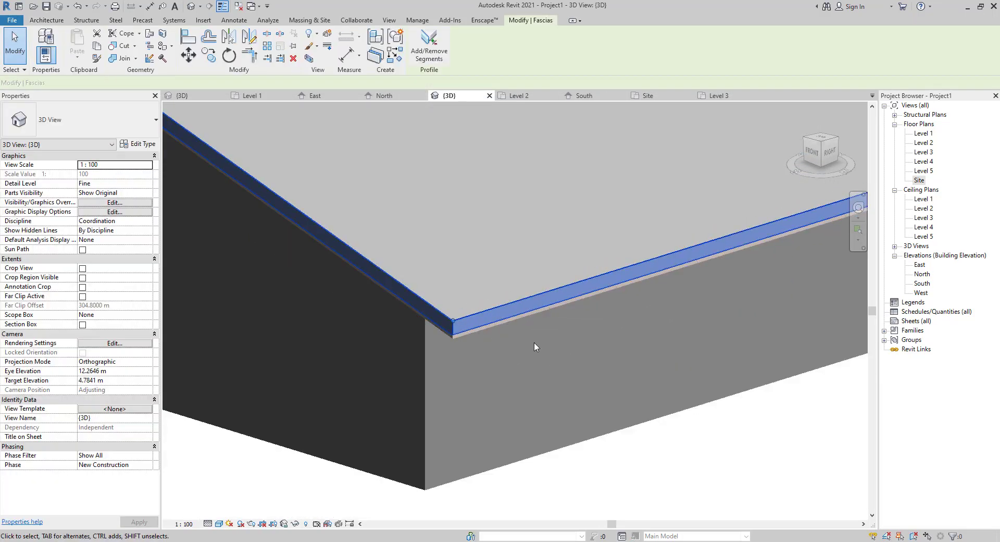
key("Escape")
scroll(651, 383, "down", 3)
middle_click_drag(663, 390, 545, 408)
middle_click_drag(734, 375, 471, 368, "shift")
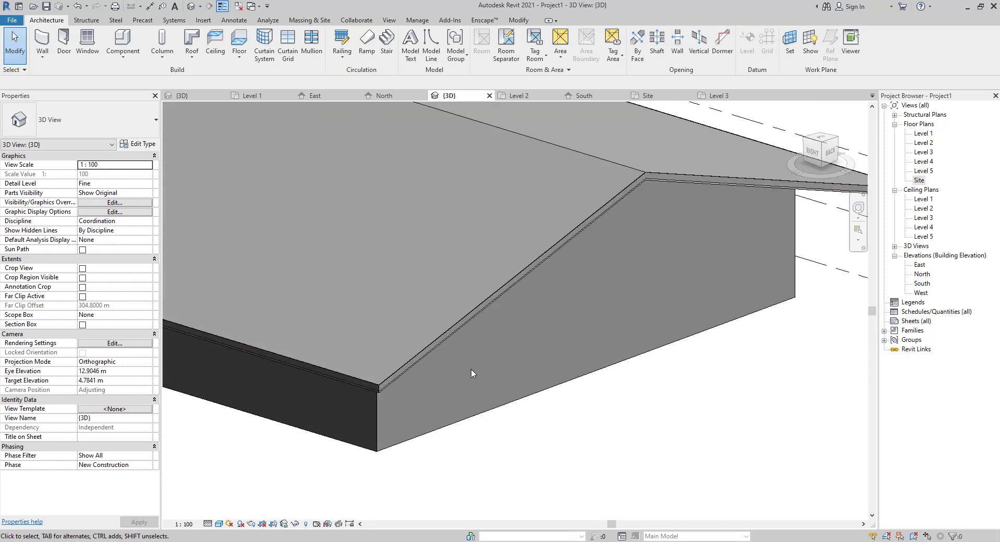
- Turn off the render appearance for the fascia's material and set its shading color to RGB 63, 63, 63
scroll(471, 372, "up", 3)
left_click(458, 315)
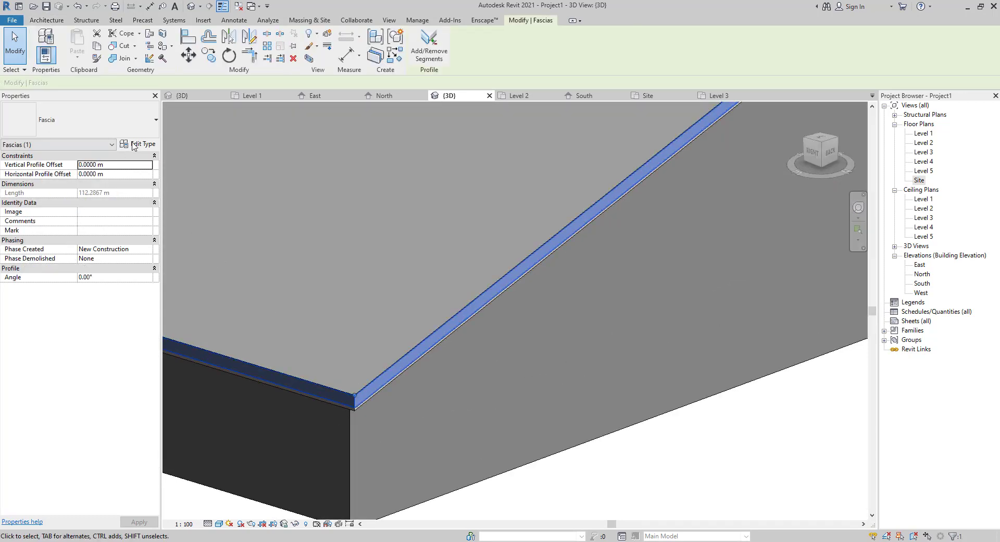
left_click(139, 145)
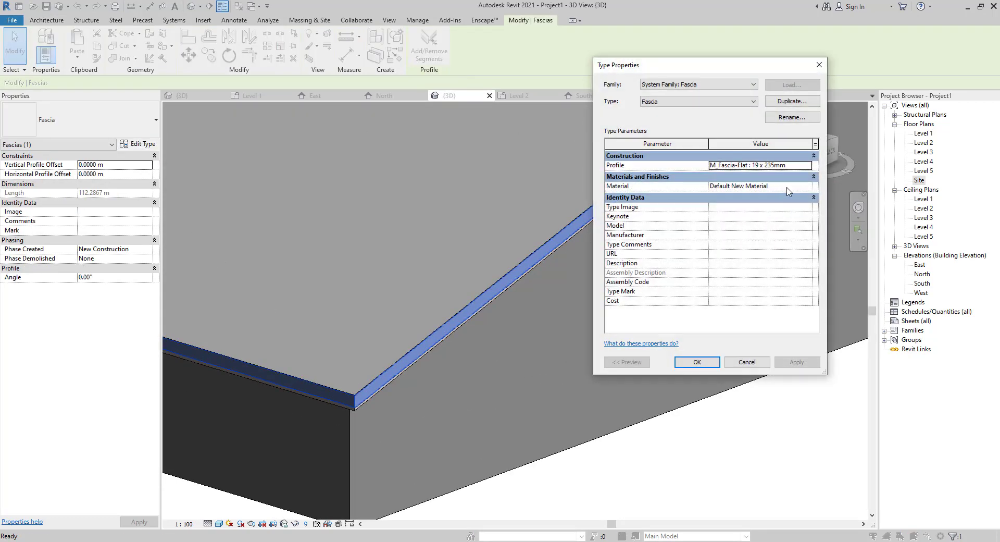
left_click(808, 186)
left_click(808, 187)
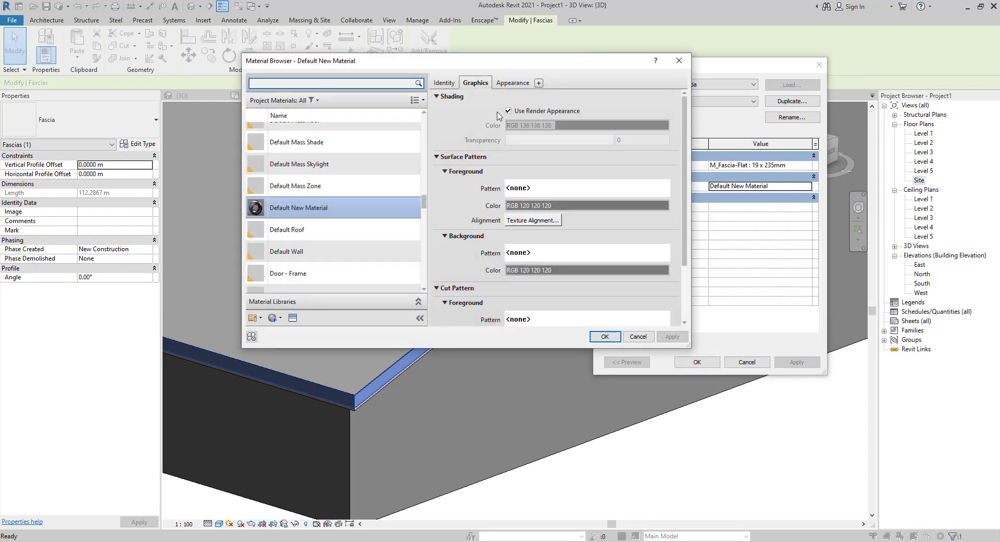
left_click(508, 110)
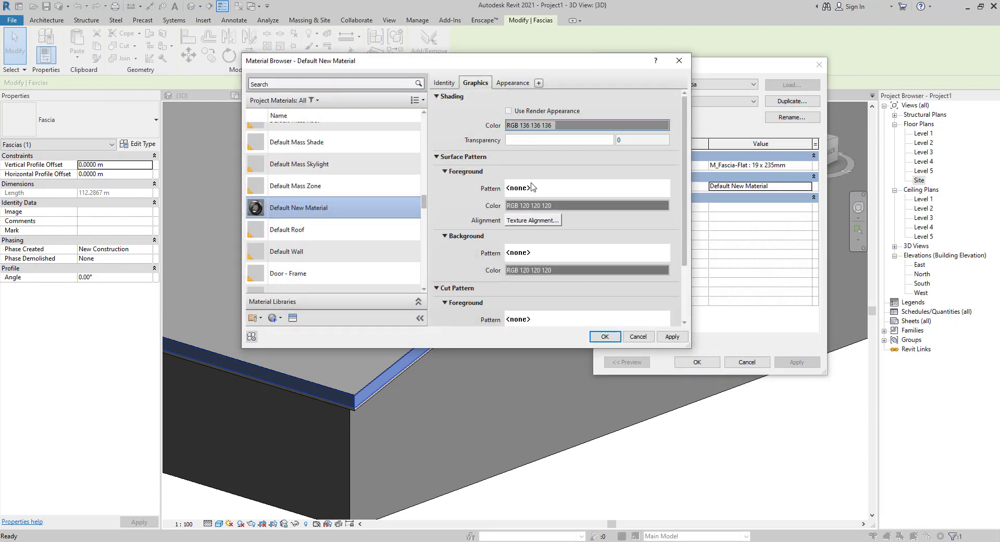
left_click_drag(582, 186, 584, 202)
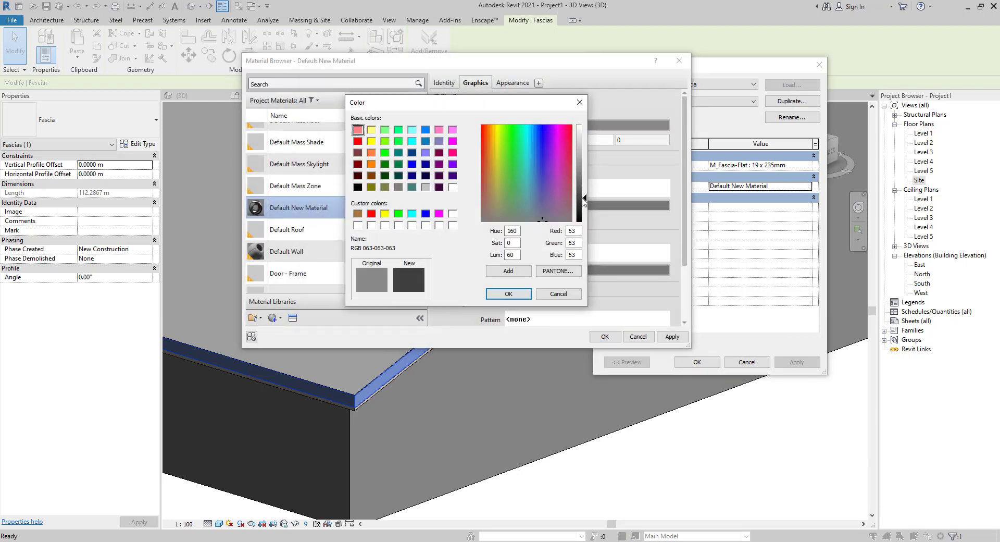
left_click(508, 294)
left_click(604, 336)
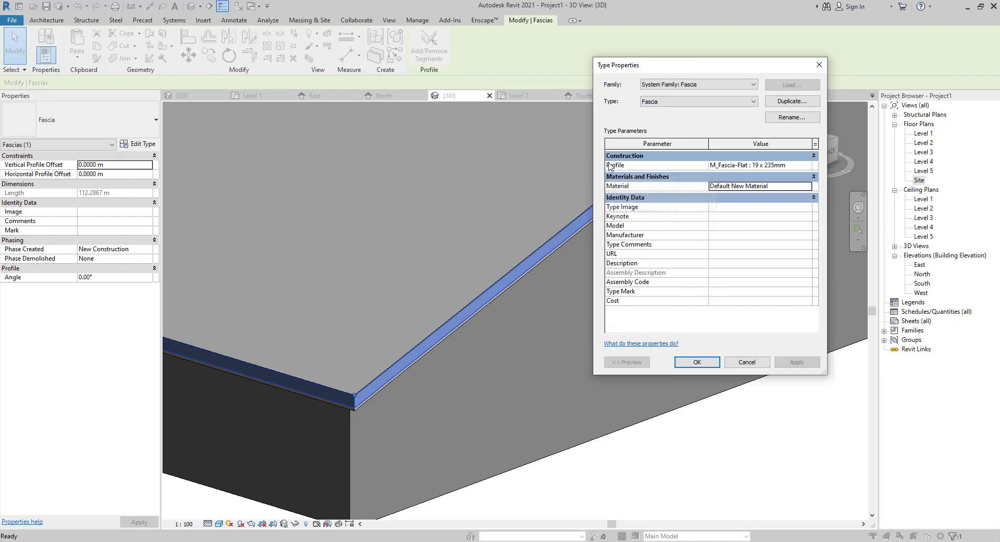
- Change the fascia type's profile to M_C Shapes-Profile : C250X30 and inspect the result at the roof corner
left_click(807, 165)
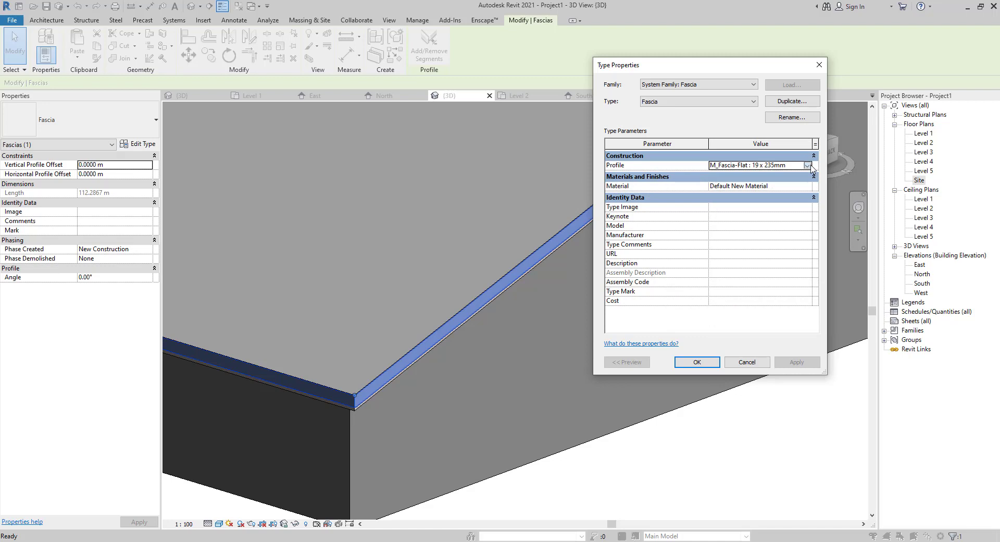
left_click(807, 166)
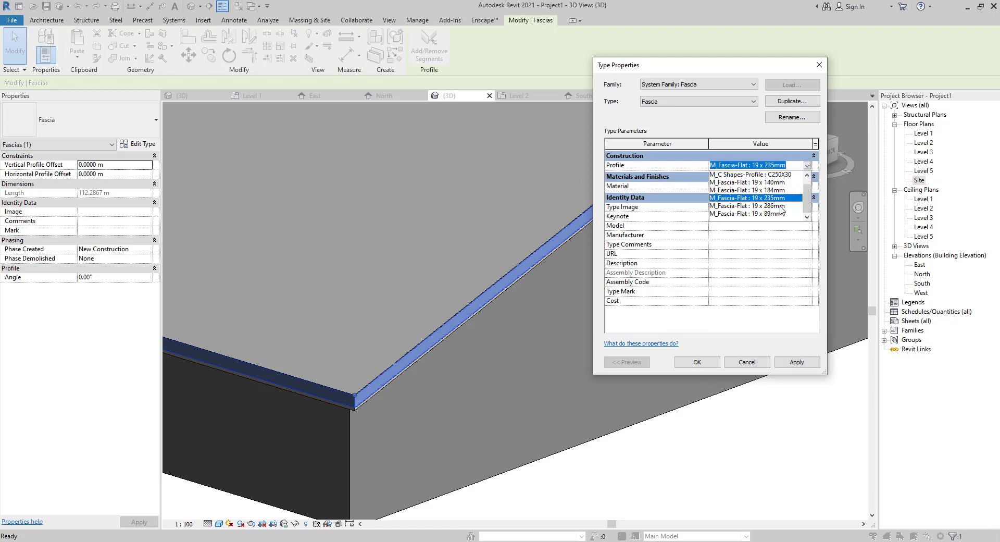
scroll(776, 198, "up", 1)
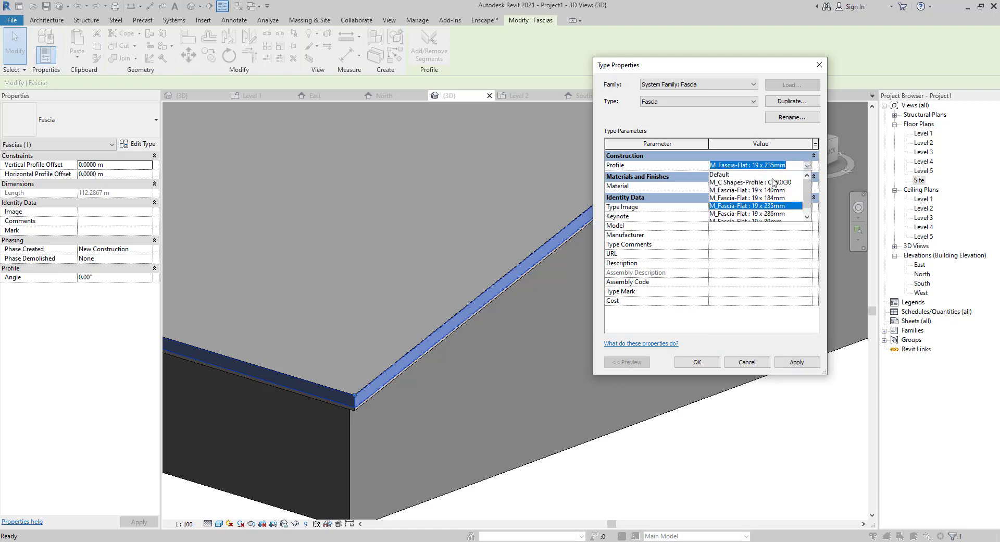
scroll(774, 193, "down", 1)
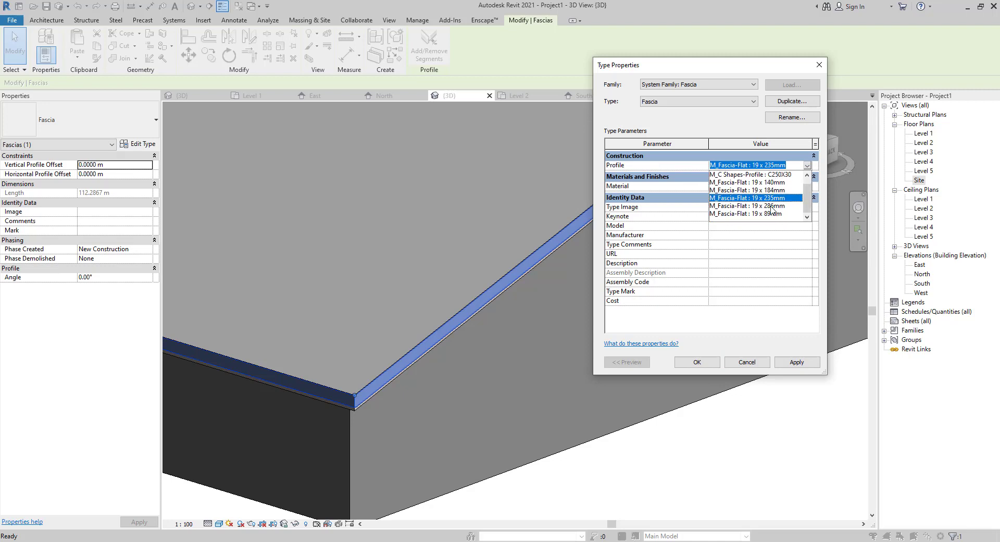
left_click(752, 174)
left_click(793, 364)
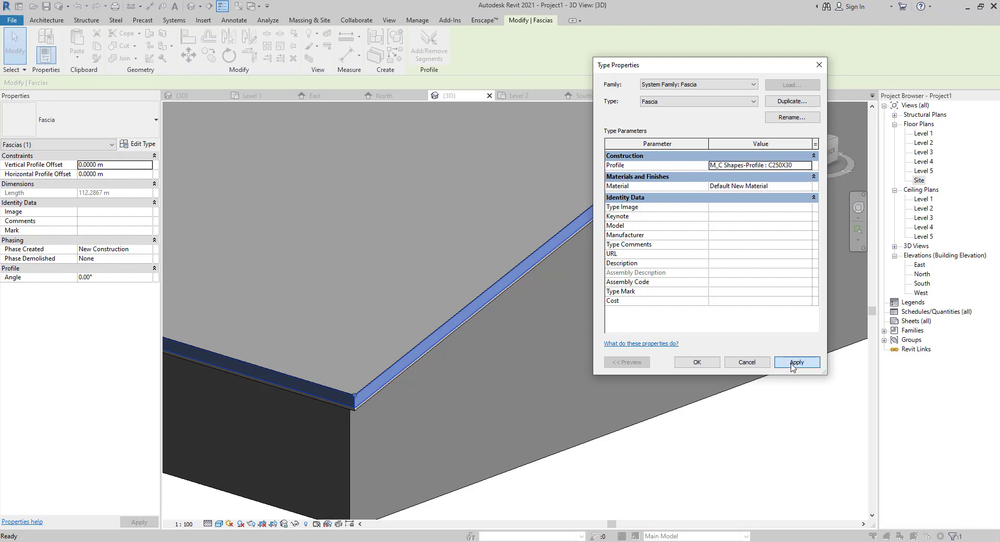
left_click(793, 364)
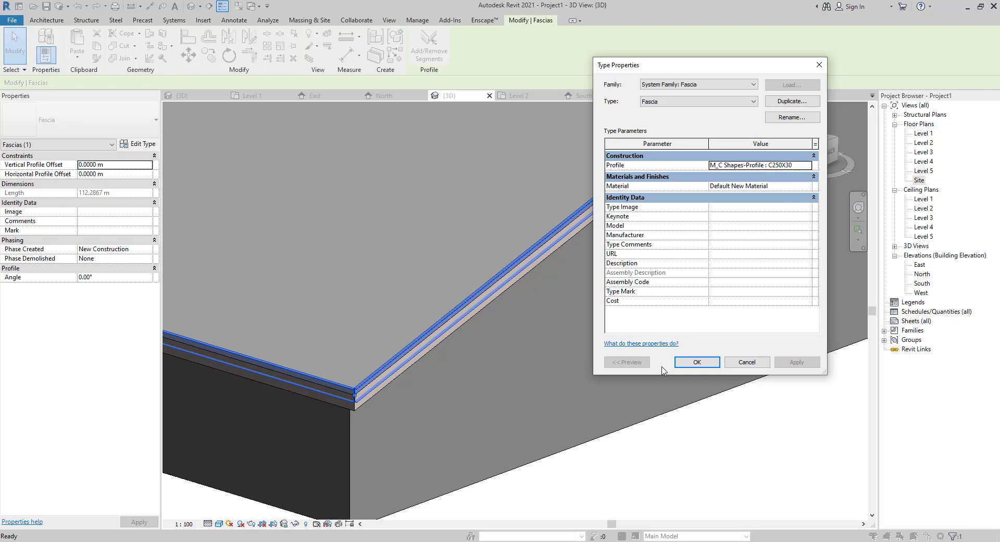
key("Return")
middle_click_drag(558, 373, 488, 324, "shift")
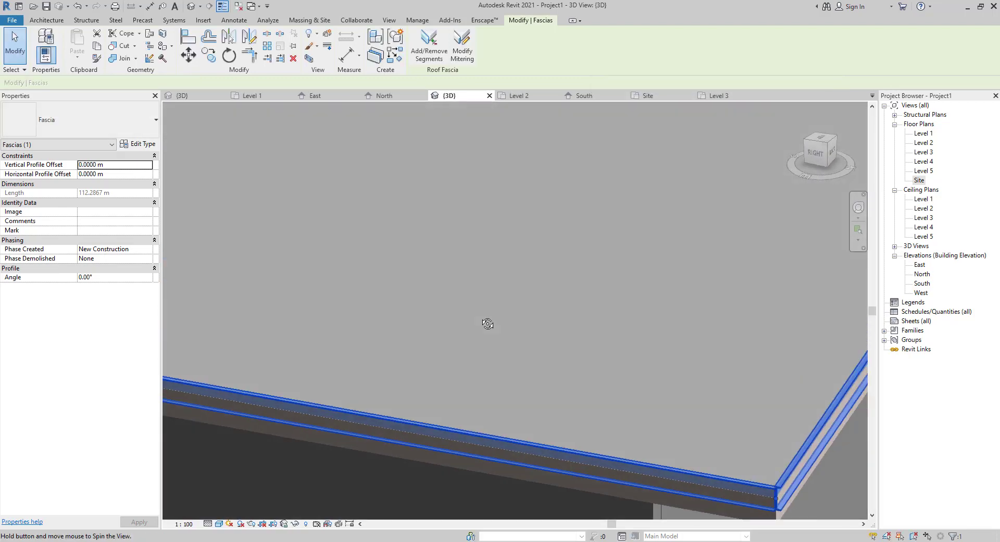
middle_click_drag(763, 419, 641, 326)
scroll(659, 412, "up", 4)
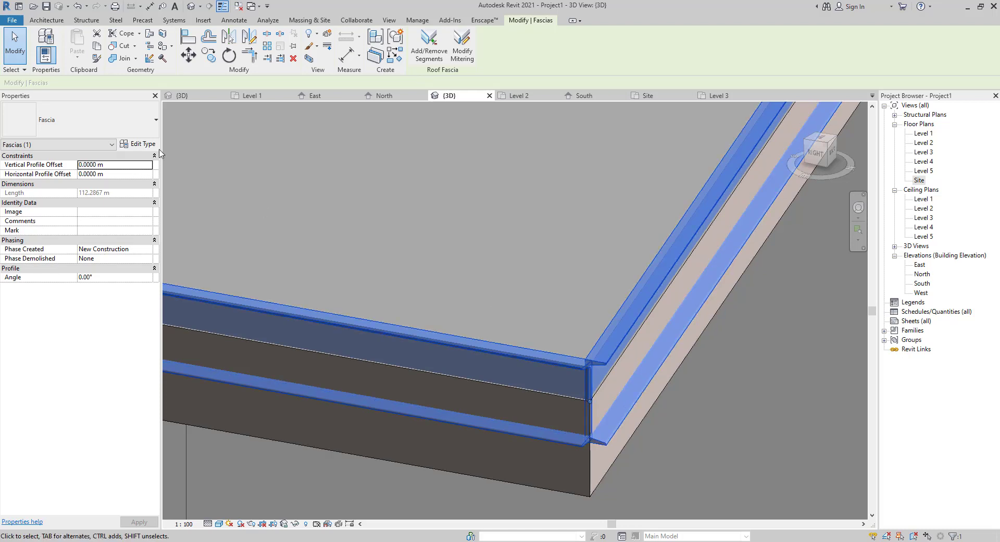
- Set the fascia type's profile to M_Fascia-Flat : 19 x 286mm and inspect the fascia at the roof corners
left_click(141, 144)
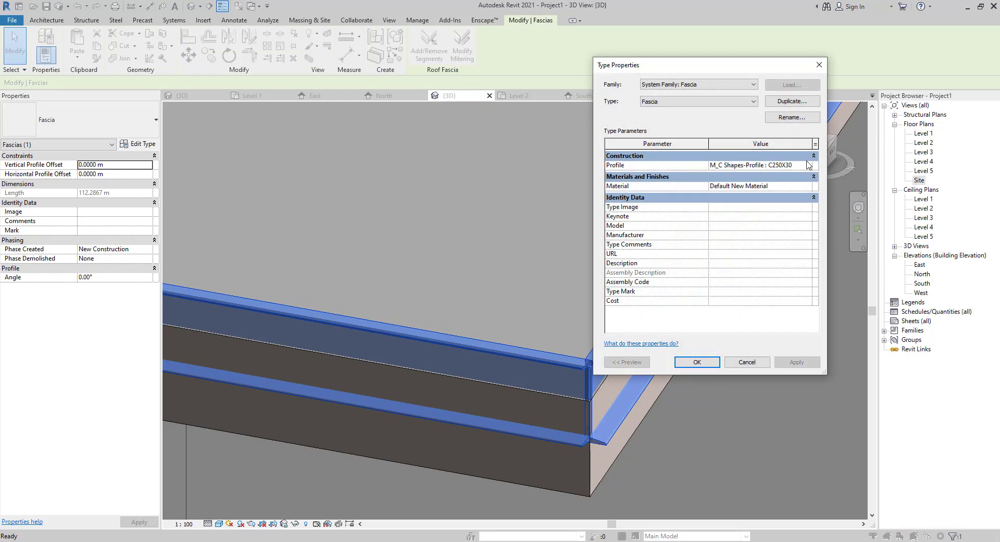
left_click(806, 158)
left_click(813, 155)
left_click(755, 166)
left_click(807, 165)
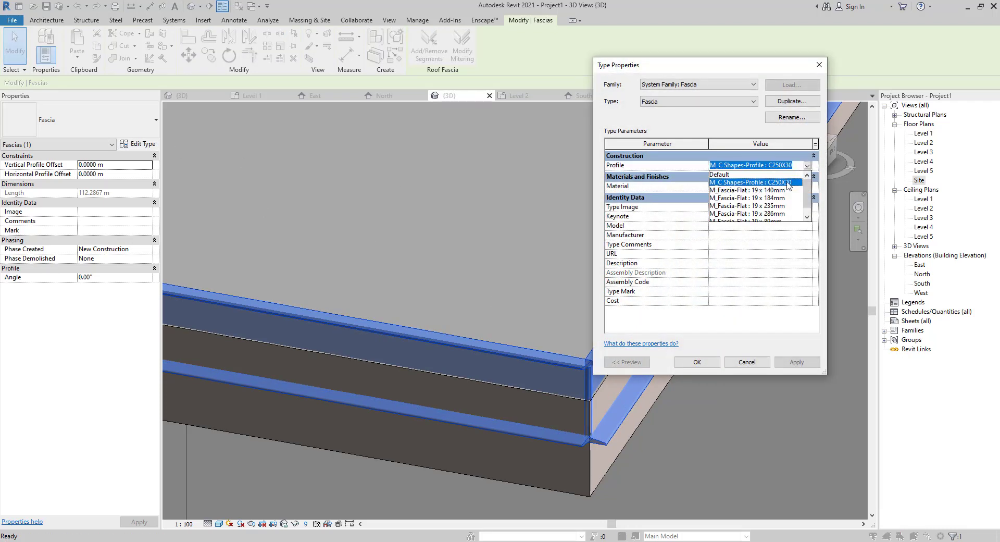
left_click(747, 206)
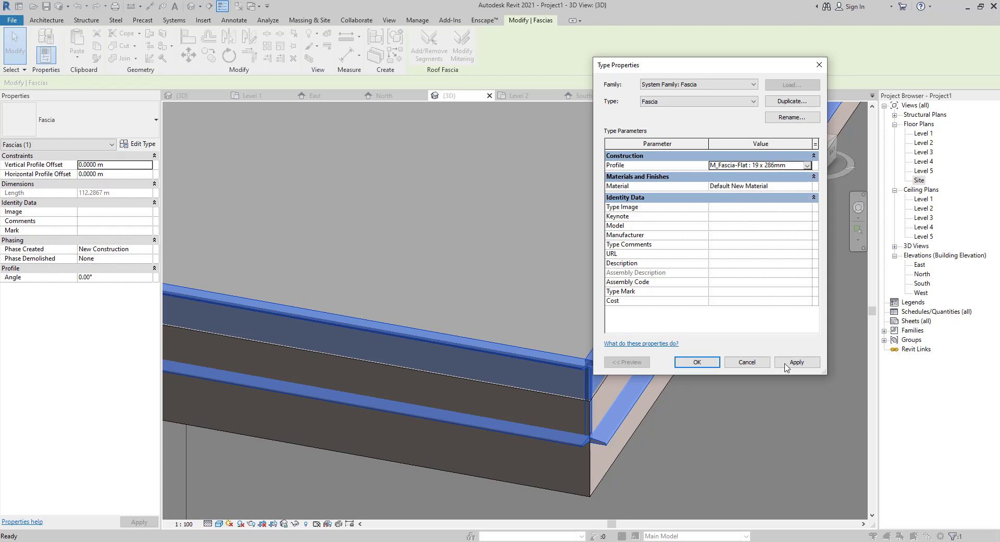
left_click(786, 364)
left_click(690, 365)
left_click(692, 381)
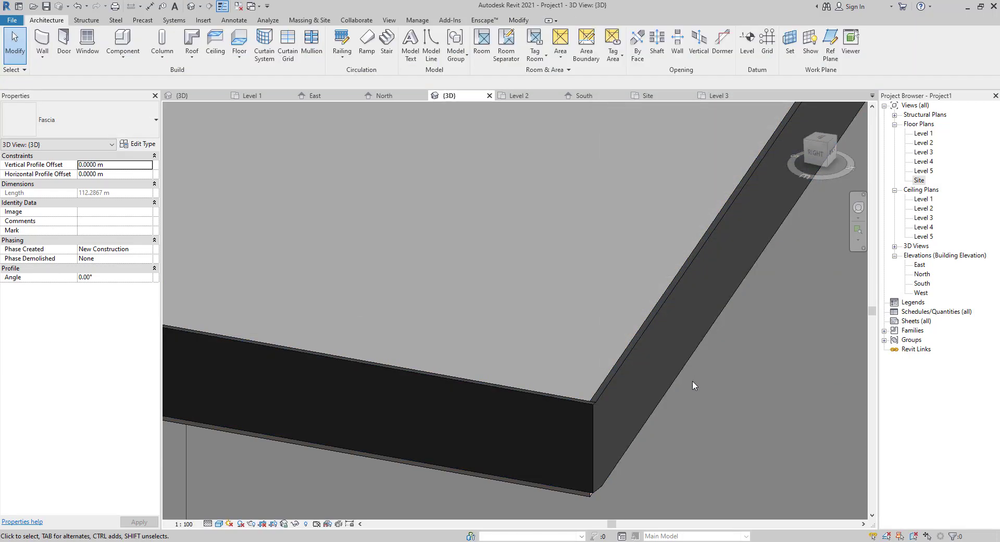
scroll(692, 382, "down", 3)
scroll(768, 430, "down", 6)
middle_click_drag(770, 432, 392, 300)
scroll(359, 341, "up", 5)
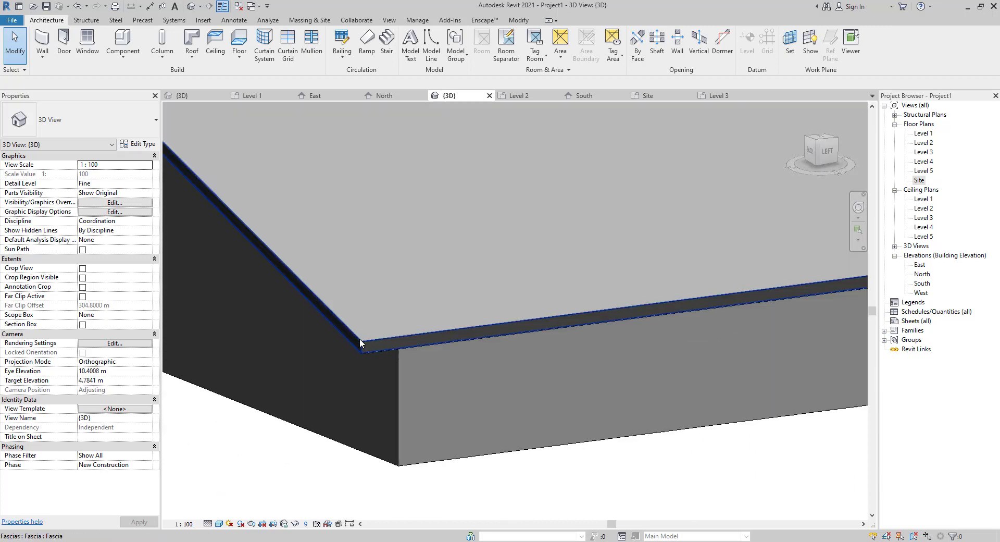
- In the Site plan, remove the fascia segments from the north edge's west half and the south edge's east half
double_click(919, 180)
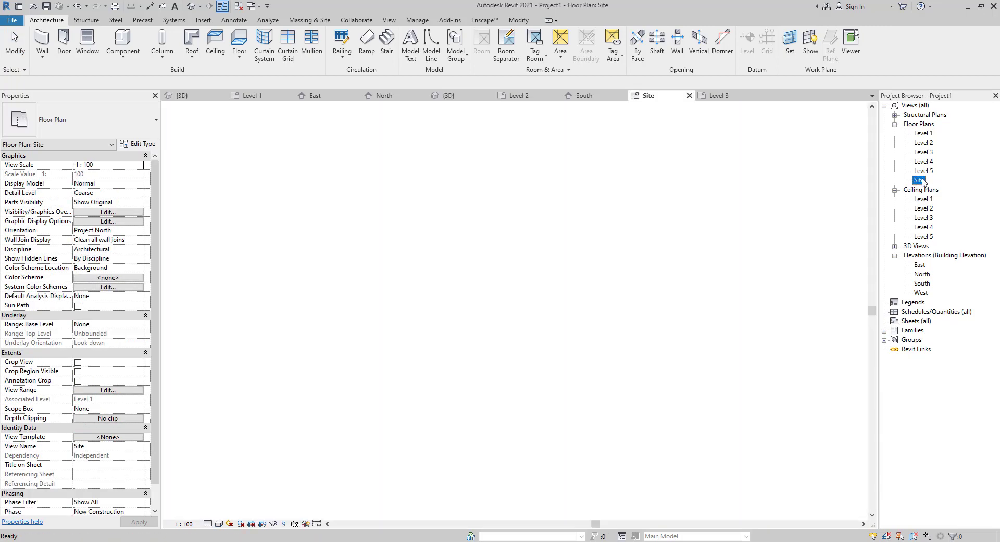
left_click(186, 56)
left_click(447, 244)
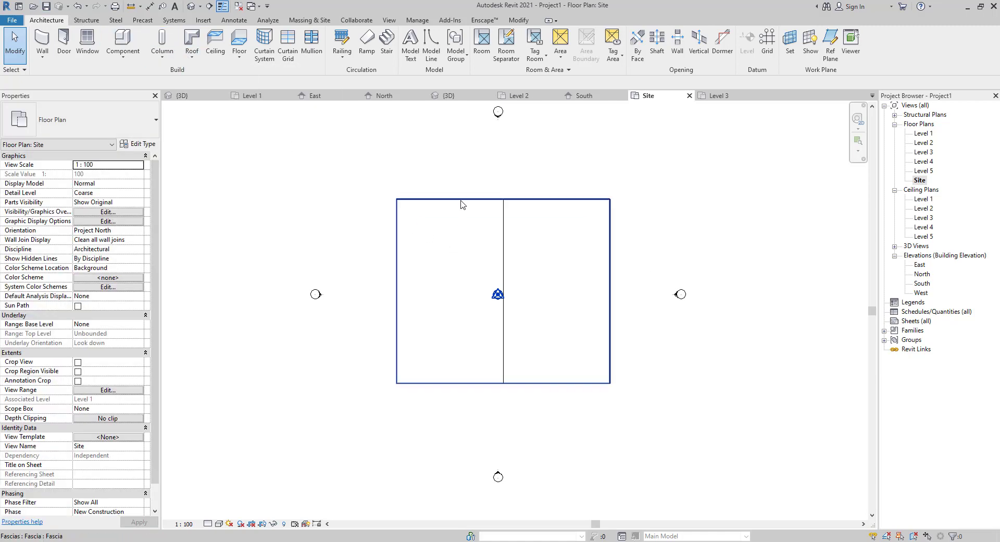
left_click(461, 204)
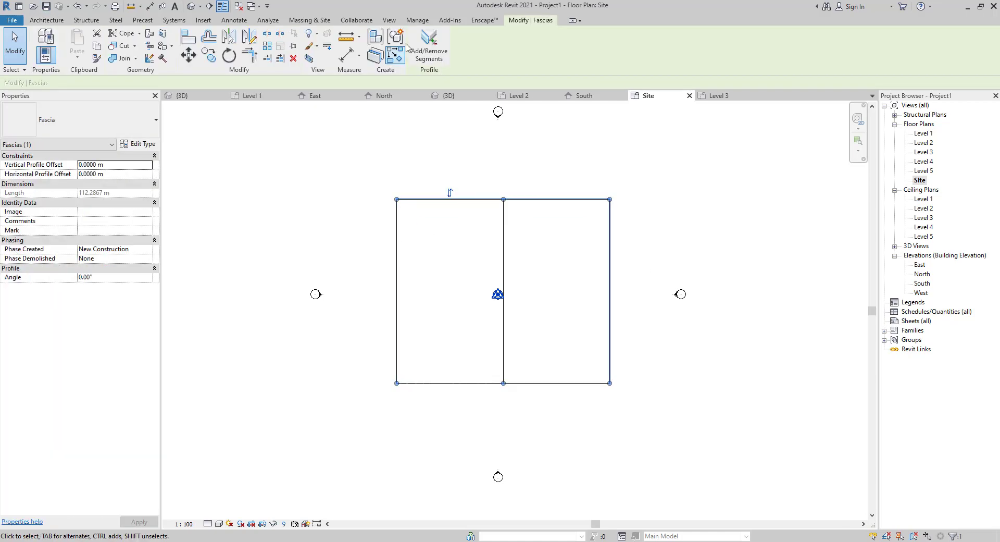
left_click(428, 50)
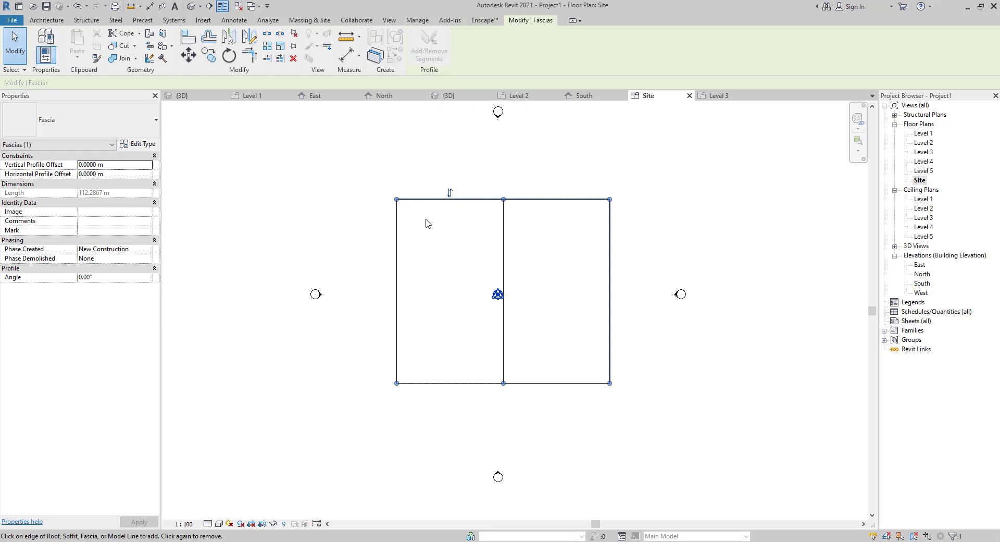
left_click(443, 200)
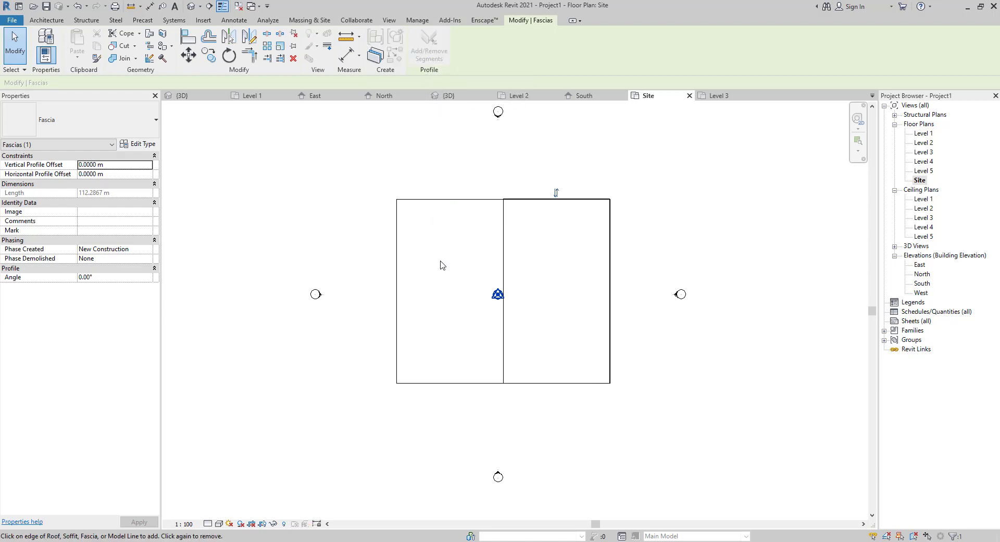
left_click(539, 390)
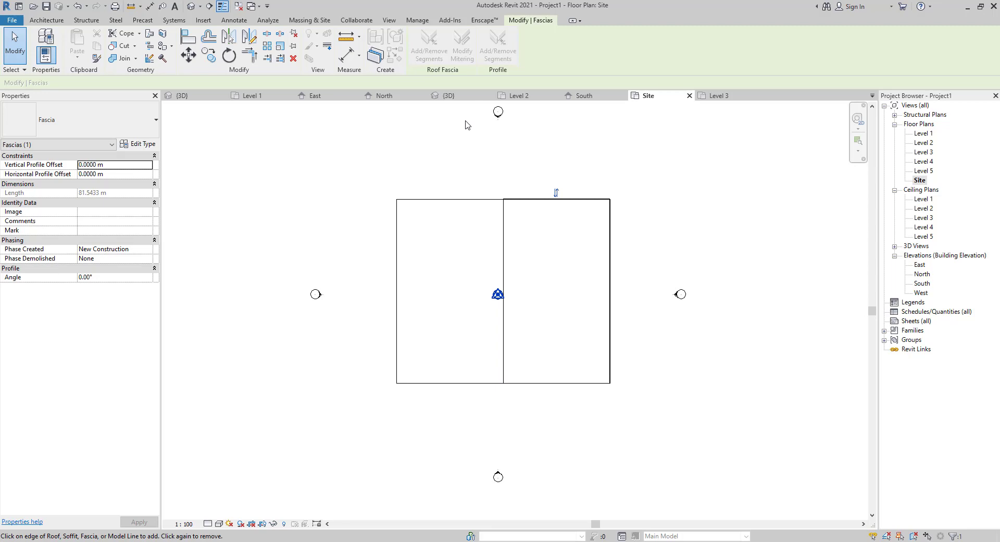
key("Escape")
key("Escape")
- Check the roof edges in the 3D view, and delete the remaining fascia in the Site plan
left_click(200, 6)
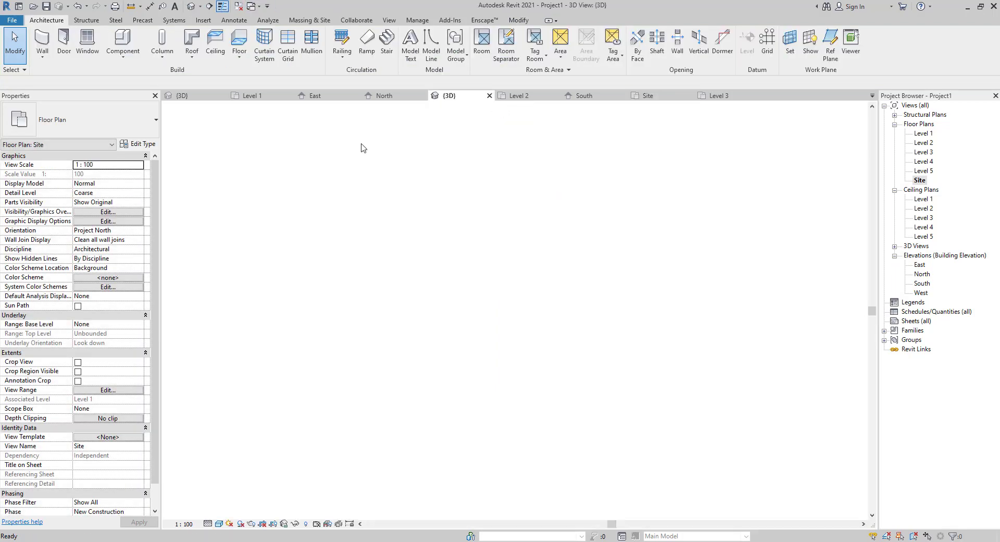
scroll(463, 301, "down", 2)
middle_click_drag(385, 253, 548, 273, "shift")
scroll(565, 216, "up", 2)
scroll(467, 230, "down", 2)
middle_click_drag(324, 241, 323, 279, "shift")
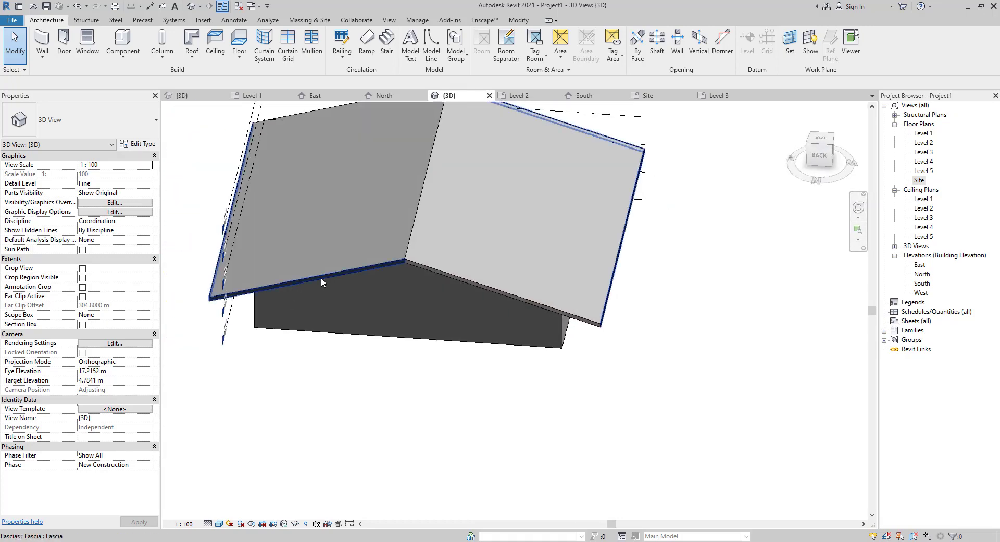
double_click(918, 180)
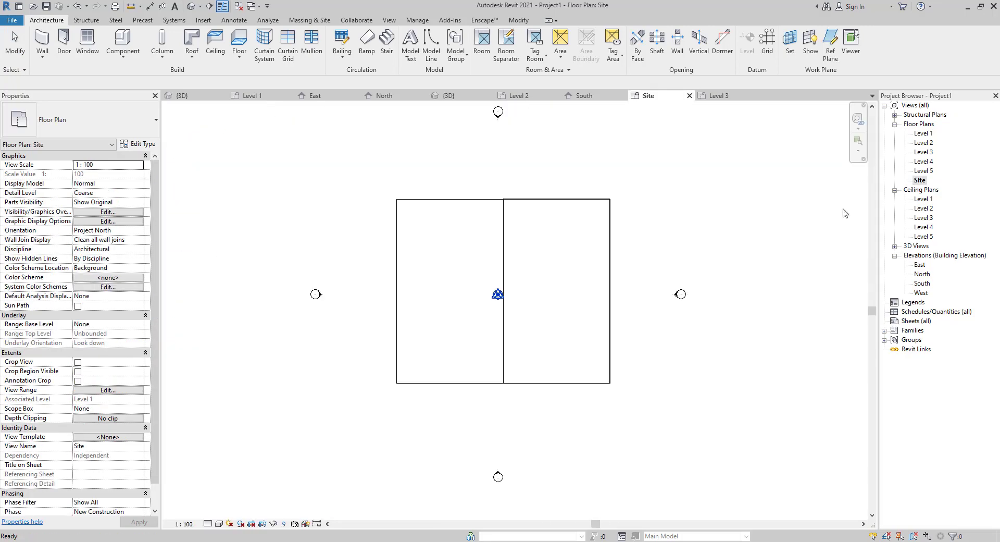
left_click(584, 200)
left_click(543, 226)
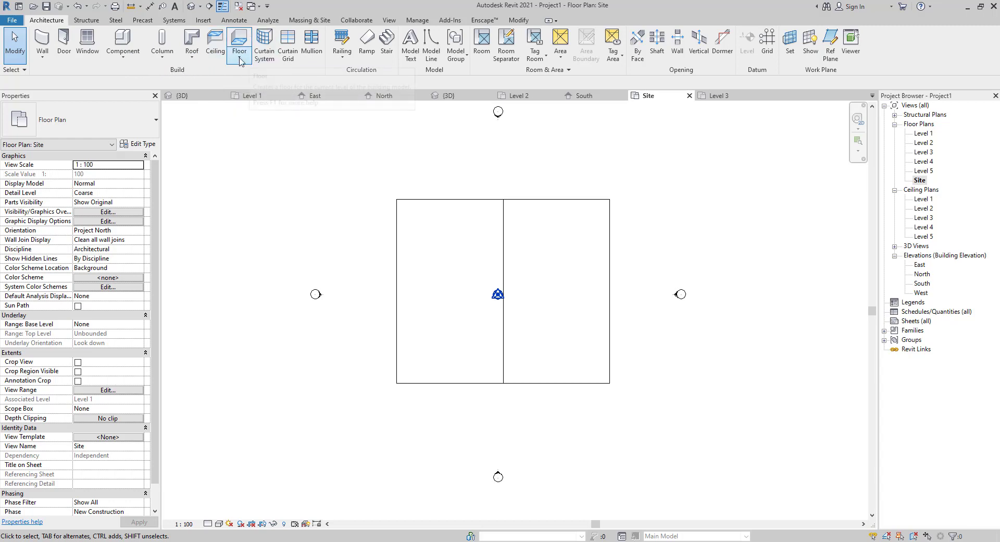
left_click(191, 55)
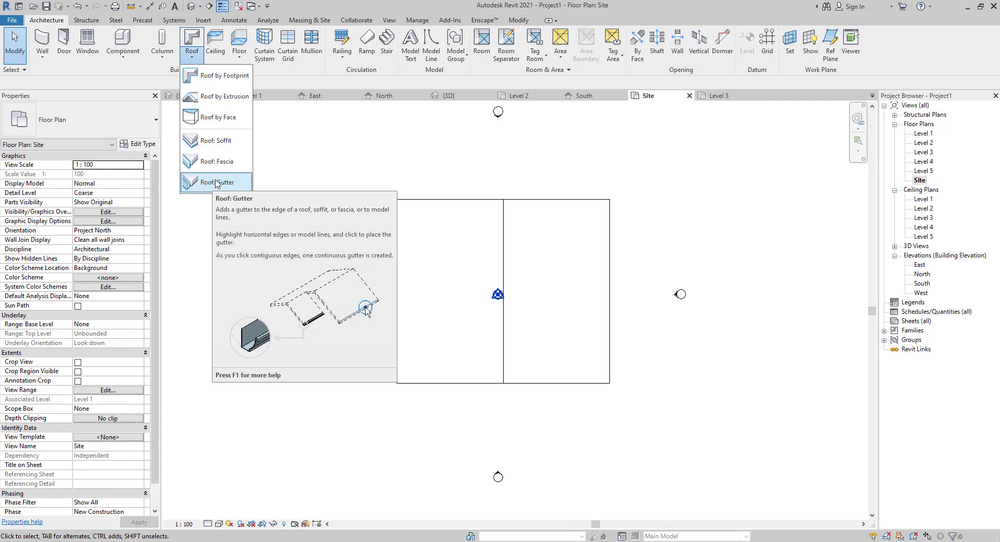
left_click(216, 182)
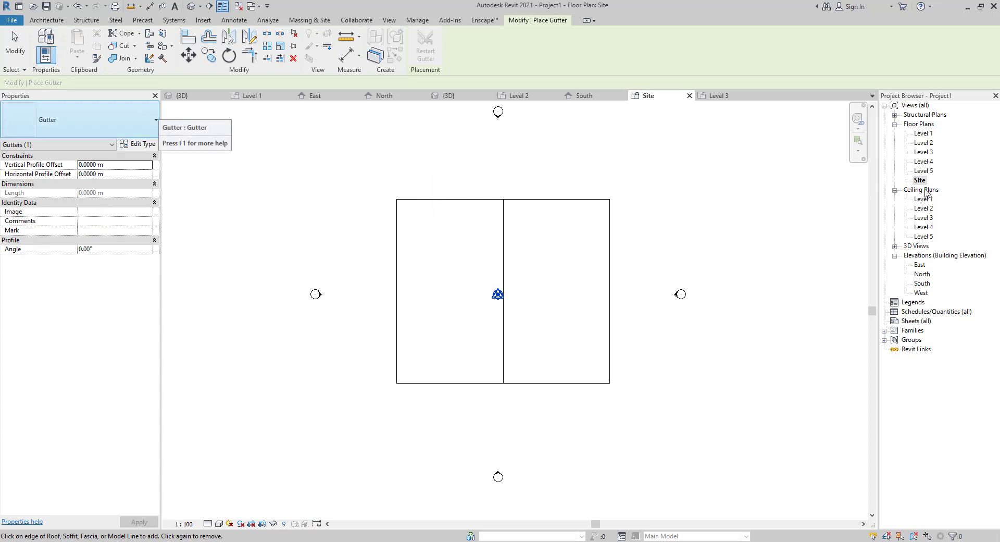
key("Escape")
key("Escape")
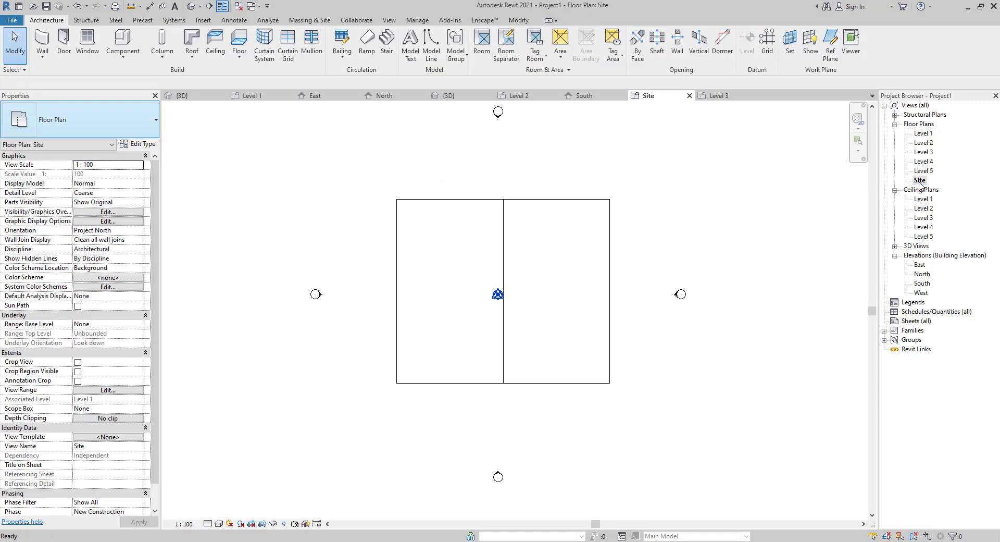
left_click(191, 56)
left_click(201, 180)
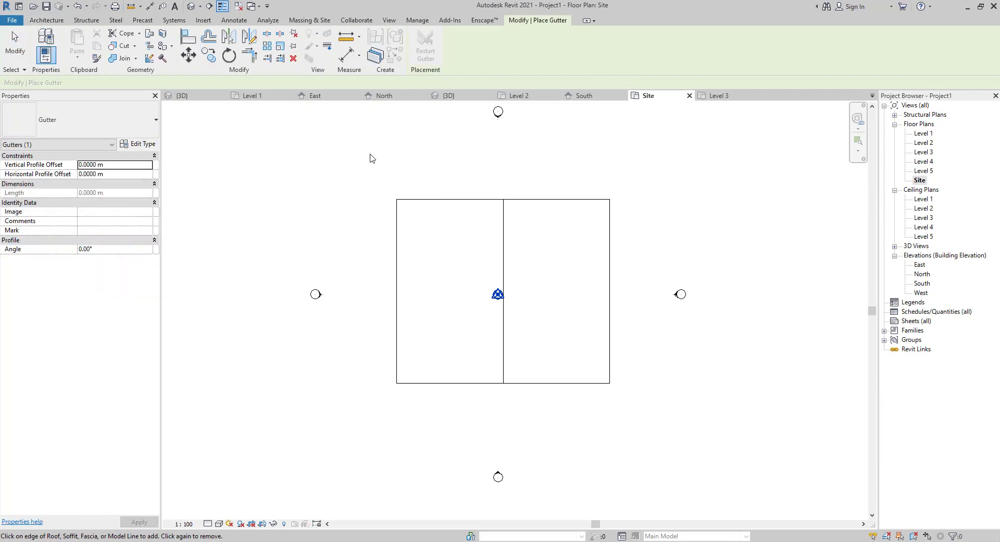
key("Escape")
left_click(441, 204)
left_click(411, 194)
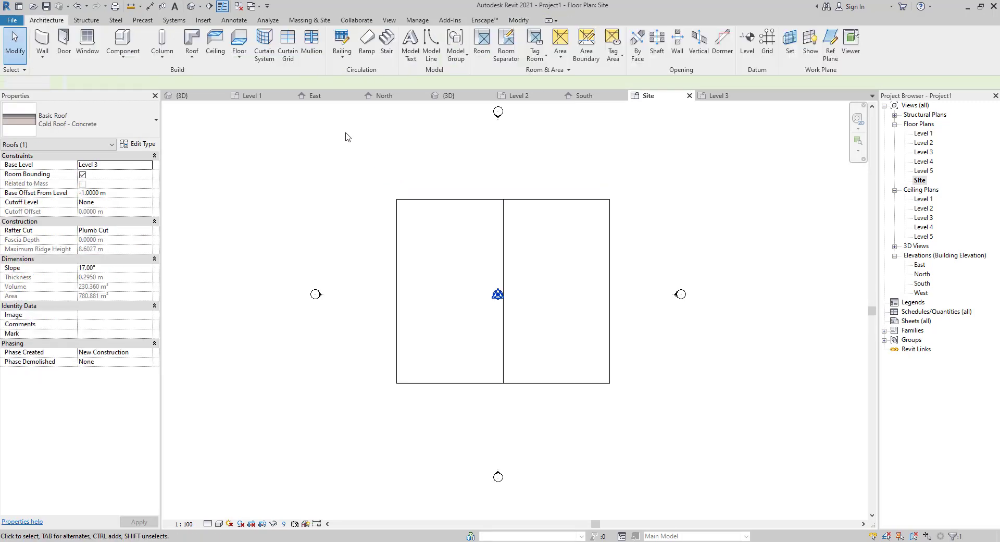
left_click(194, 58)
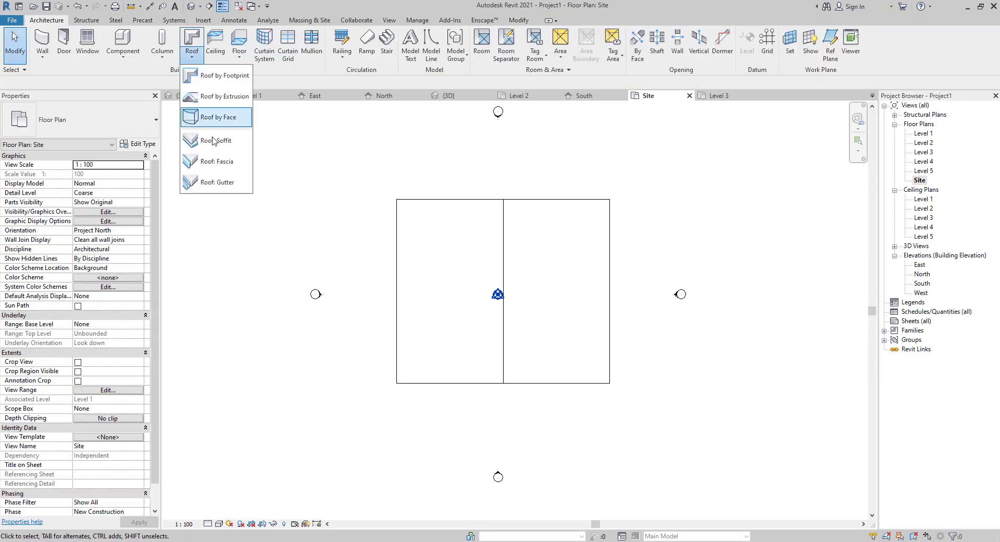
left_click(207, 168)
key("Escape")
key("Escape")
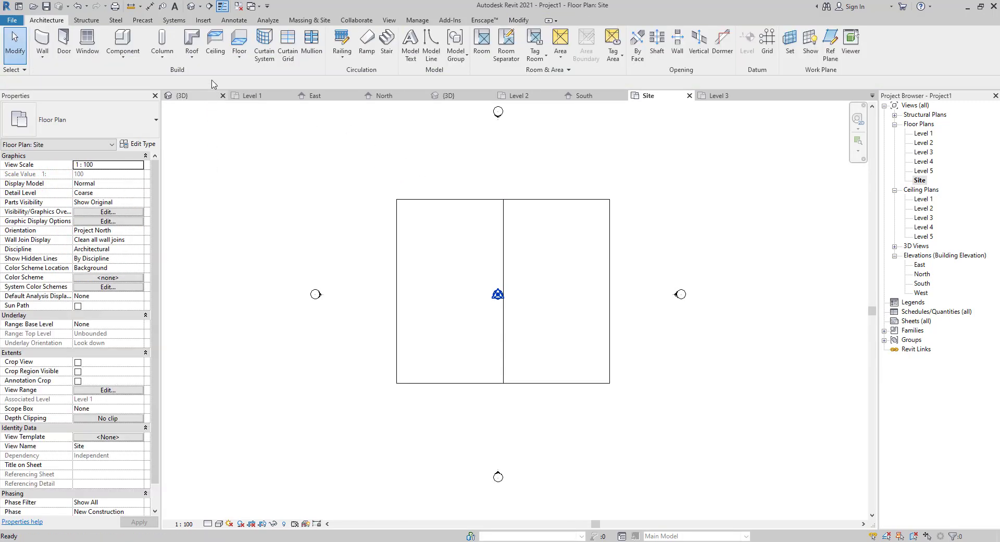
left_click(193, 57)
left_click(201, 179)
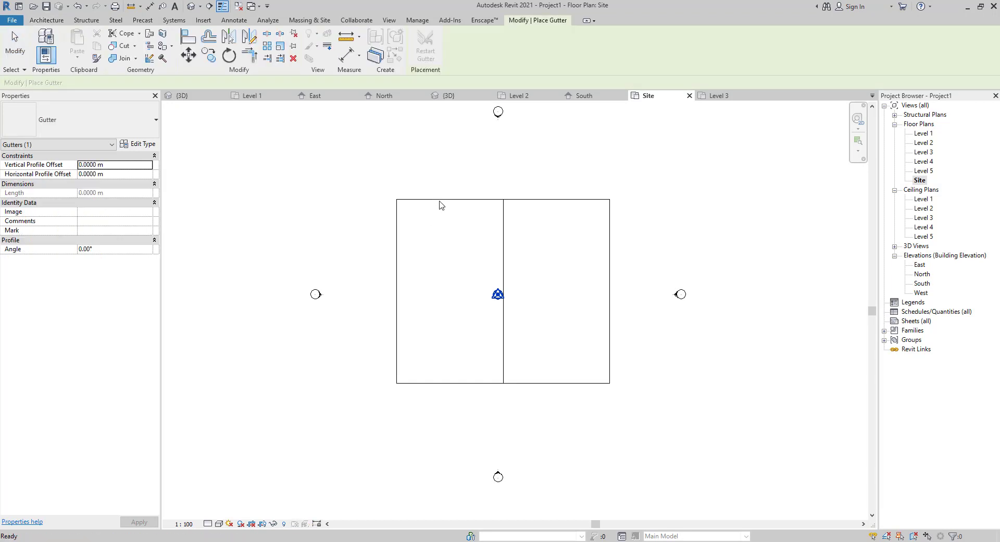
key("Escape")
key("Escape")
left_click(191, 7)
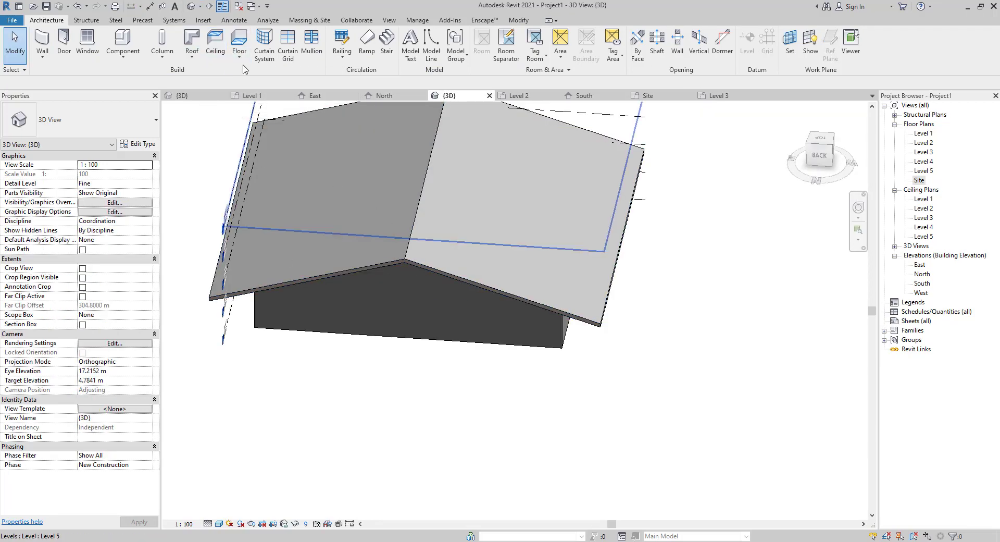
left_click(192, 56)
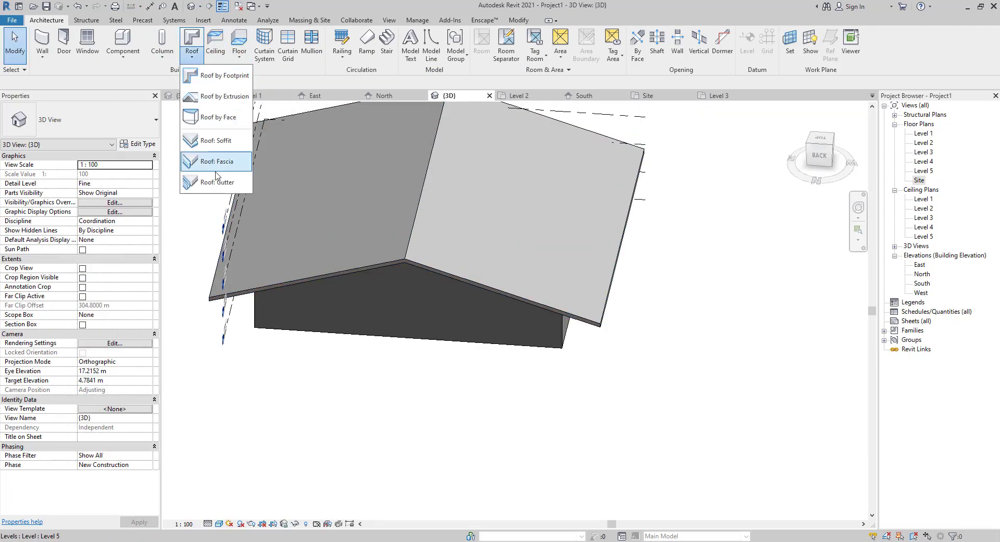
left_click(216, 183)
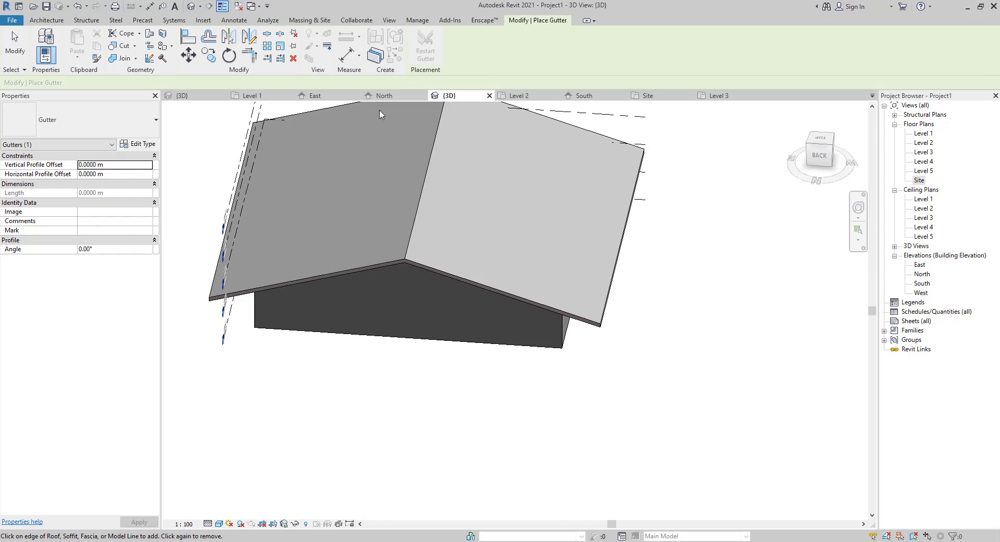
left_click(483, 22)
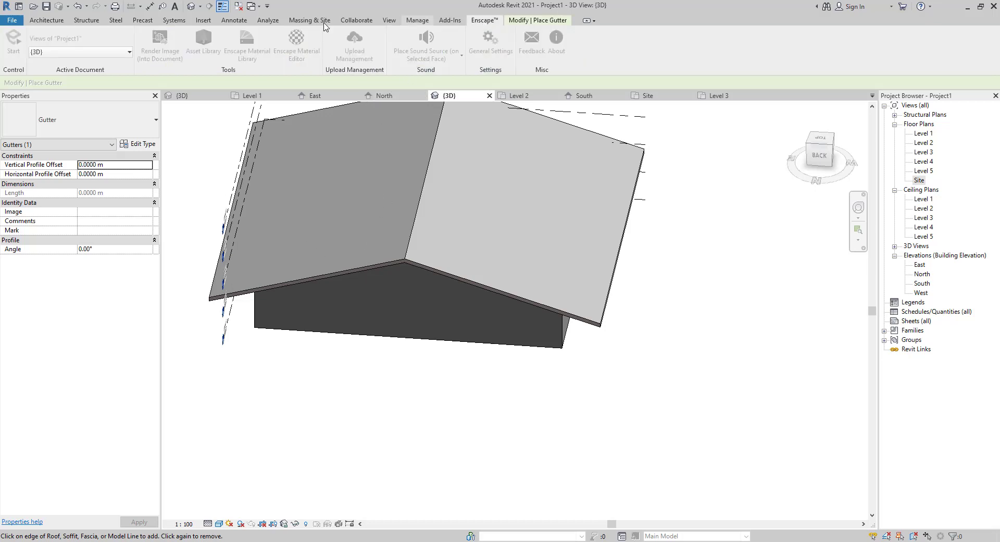
left_click(57, 22)
key("Escape")
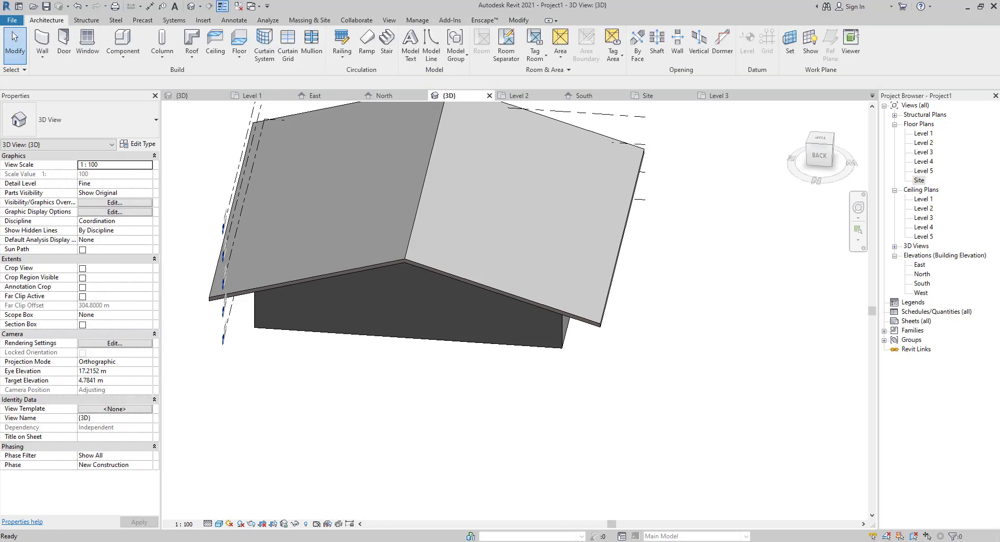
- Place gutters along the west and east roof edges in the Site plan
left_click(948, 506)
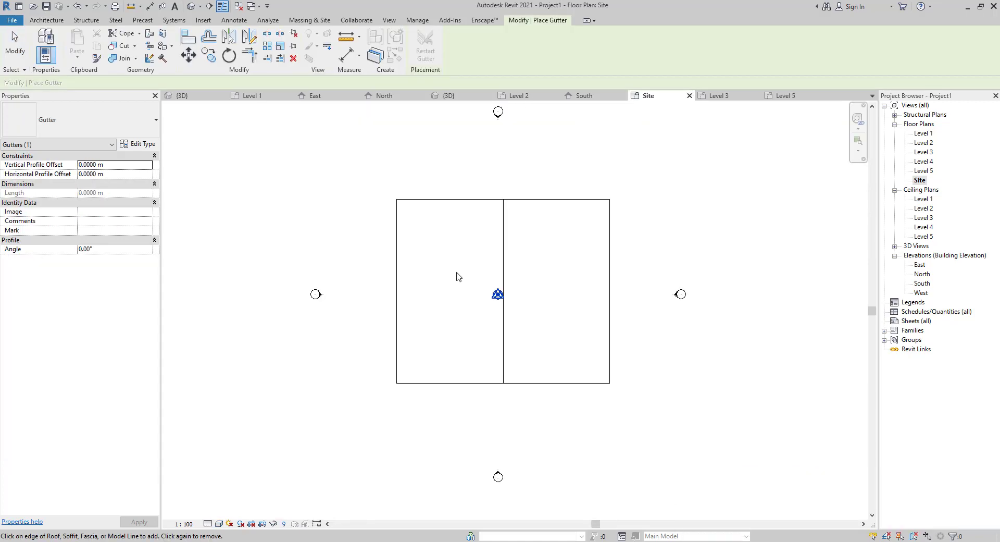
left_click(397, 270)
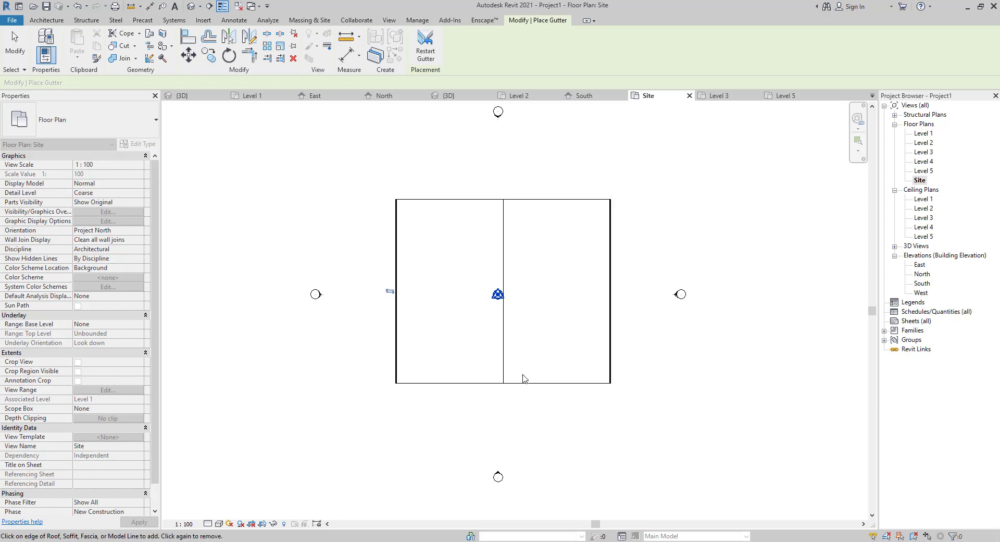
scroll(504, 218, "up", 2)
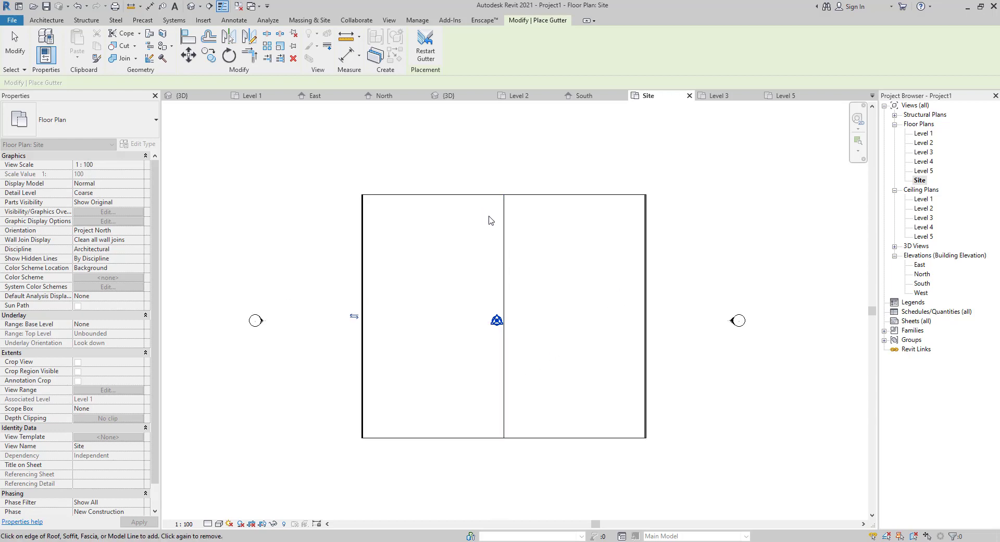
scroll(489, 217, "down", 1)
key("Escape")
key("Escape")
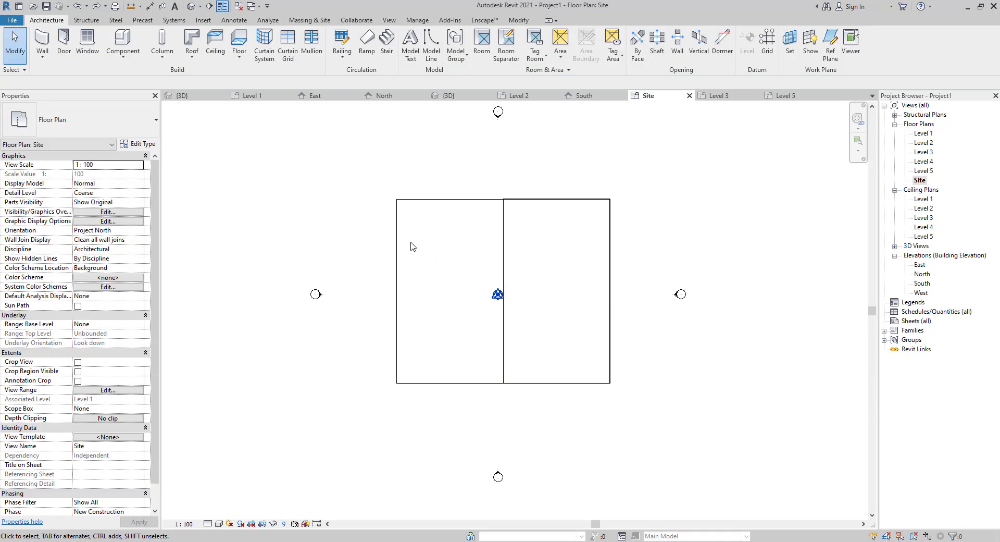
- Try placing a gutter from the west half of the roof in the Site plan, and inspect it at the ridge in 3D
left_click(191, 57)
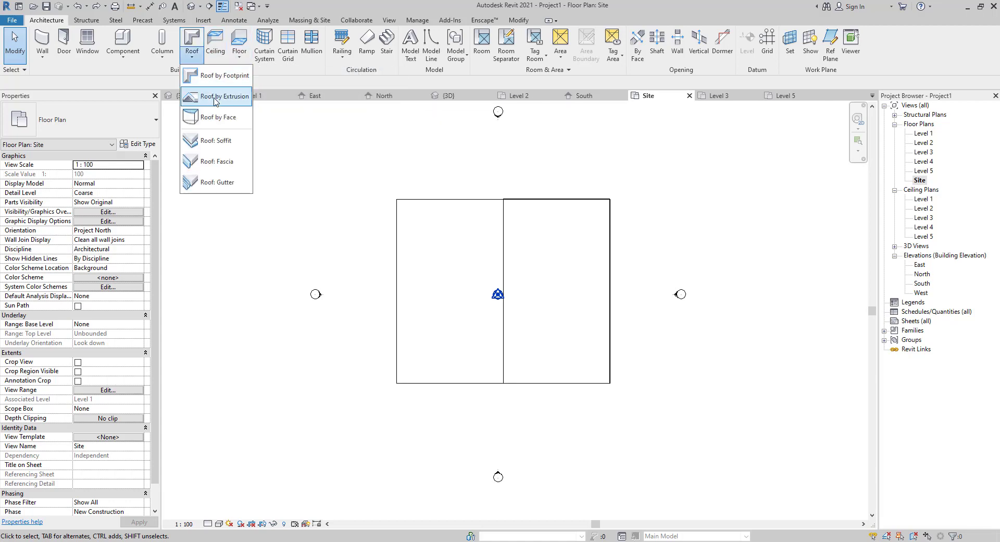
left_click(213, 183)
left_click(400, 258)
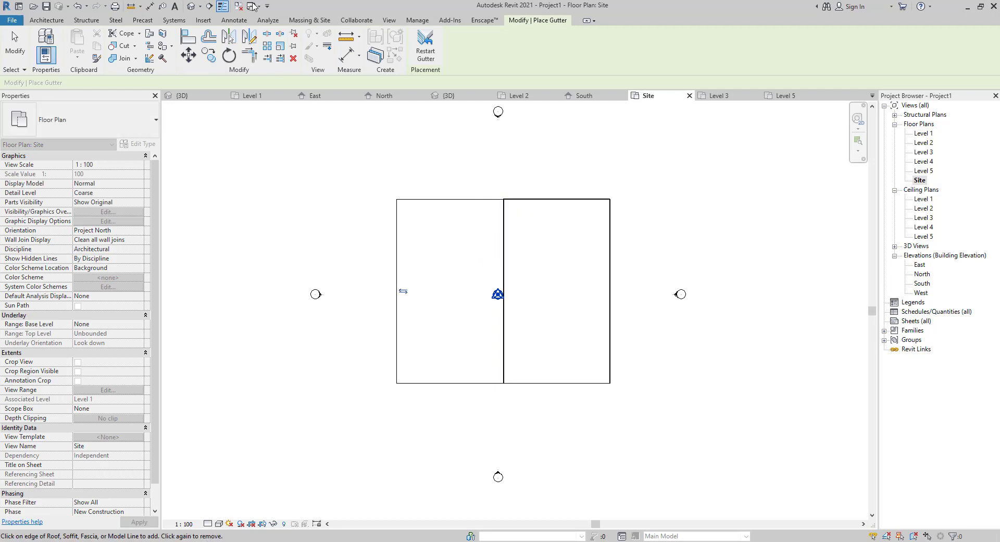
left_click(191, 6)
scroll(420, 256, "up", 3)
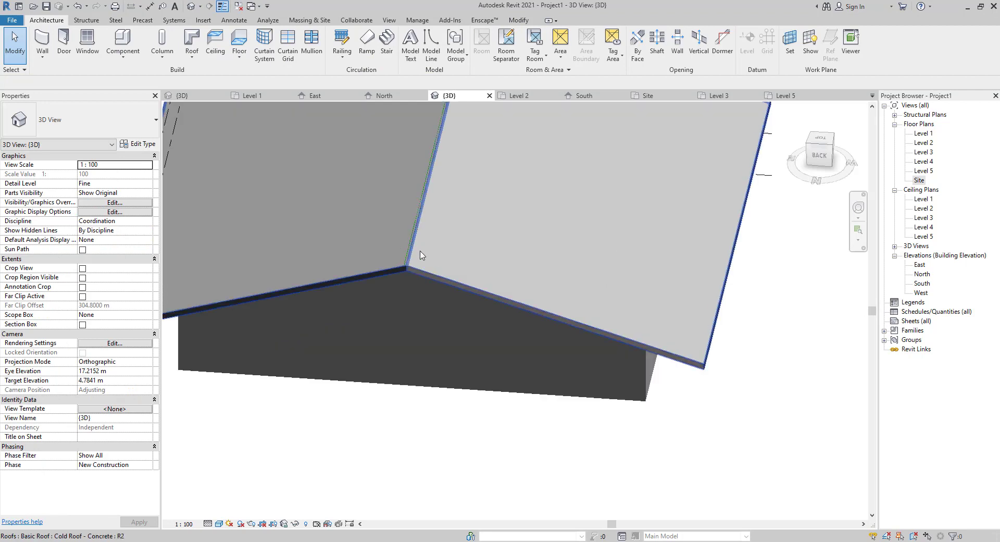
scroll(421, 255, "up", 2)
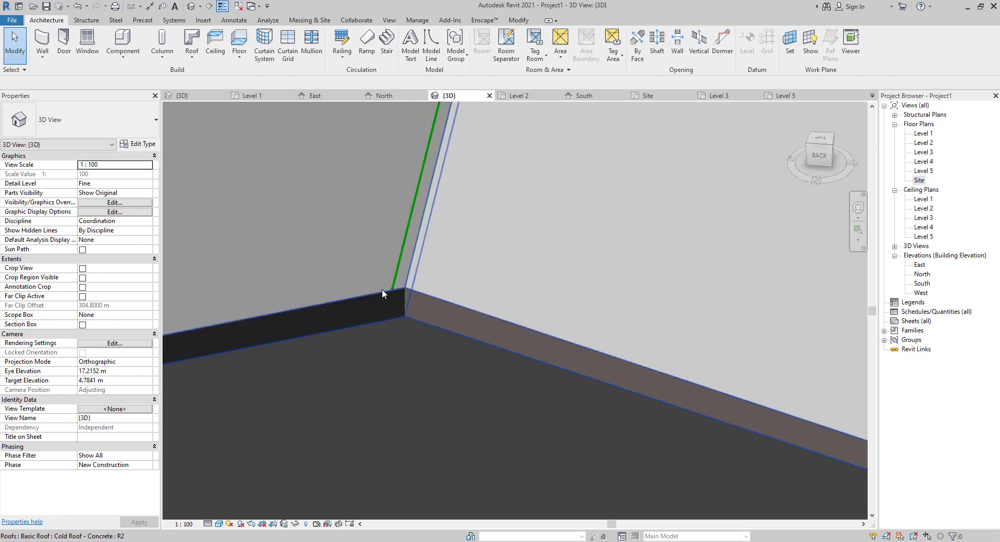
scroll(385, 288, "up", 1)
left_click(396, 287)
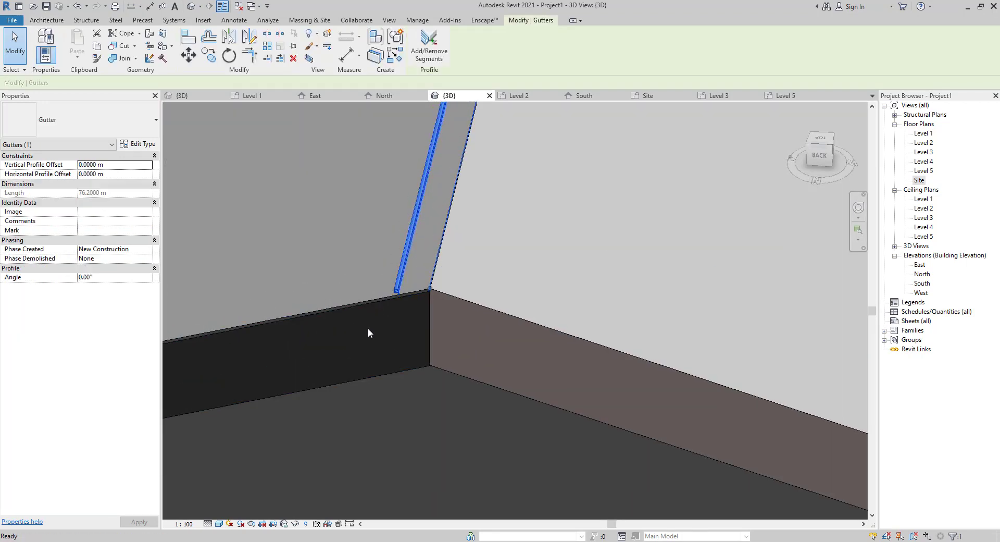
key("Escape")
scroll(447, 312, "down", 8)
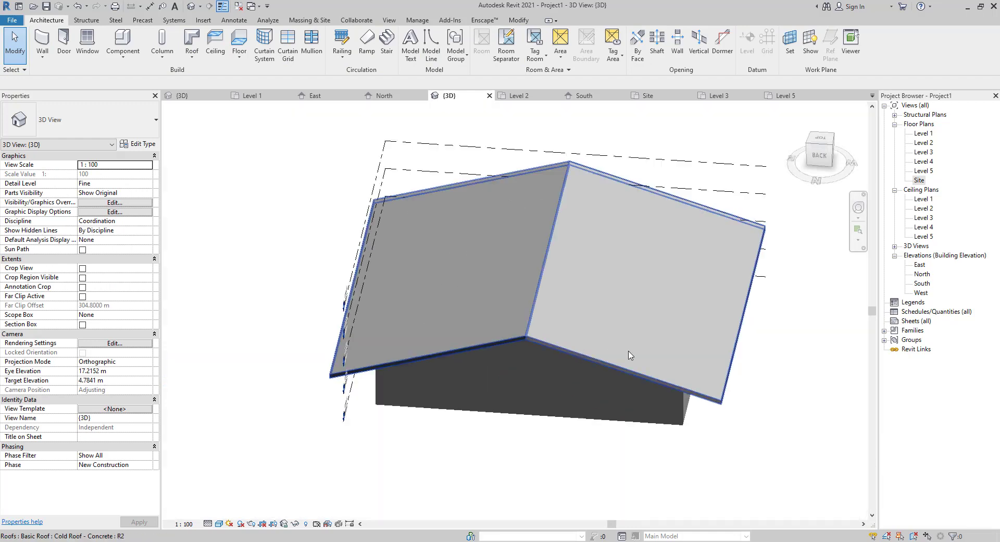
- Examine the roof corners and the fascia along the eaves and gable edges from several sides in the 3D view
scroll(744, 397, "up", 7)
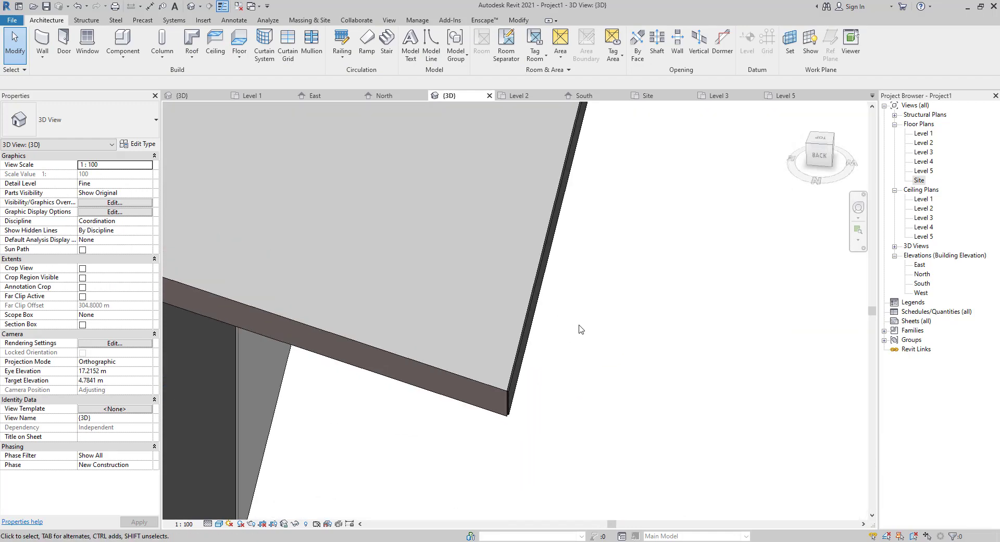
scroll(580, 329, "down", 6)
middle_click_drag(360, 286, 526, 276, "shift")
scroll(386, 308, "up", 3)
middle_click_drag(325, 313, 461, 347, "shift")
middle_click_drag(462, 348, 527, 359)
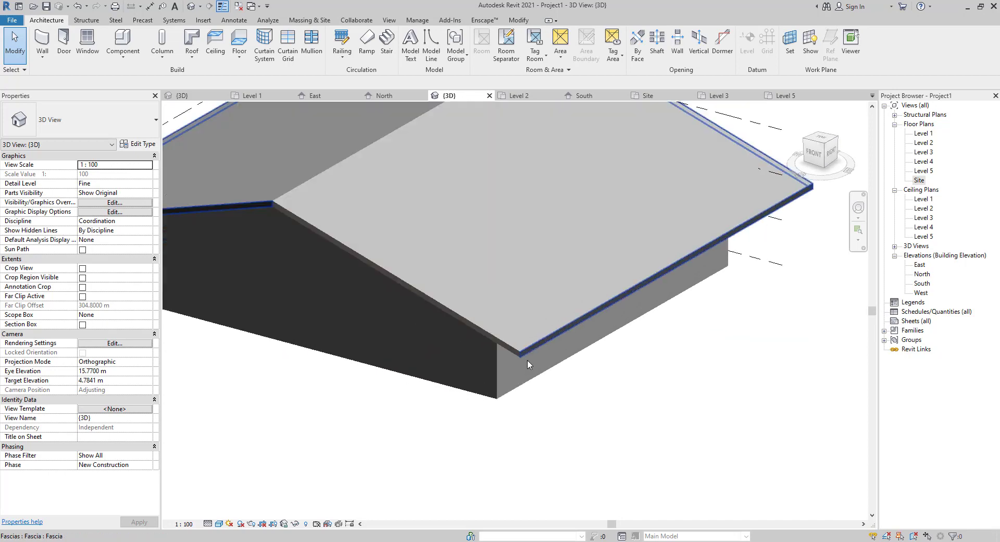
left_click(523, 343)
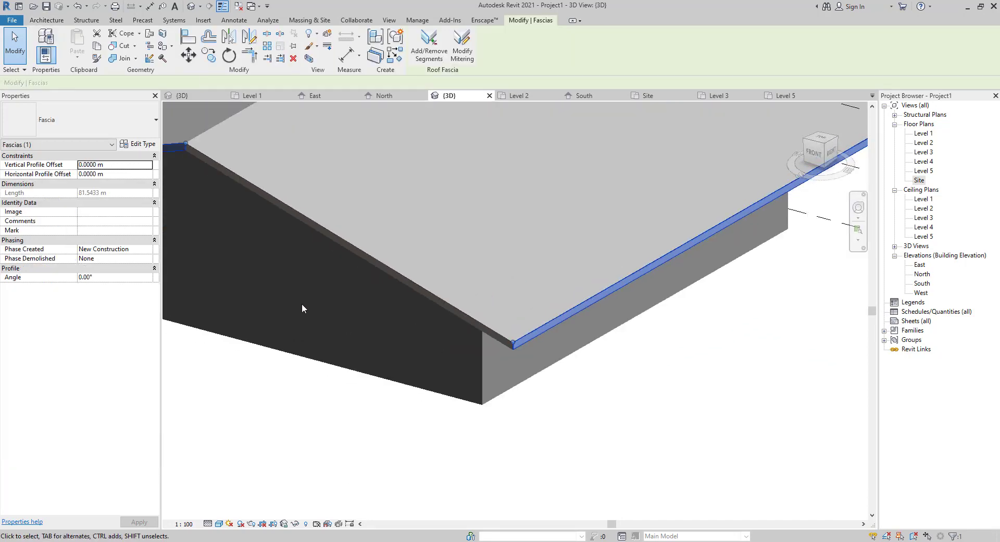
scroll(578, 342, "down", 5)
mouse_move(578, 342)
middle_mouse_down("shift")
mouse_move(576, 320)
mouse_move(579, 357)
middle_mouse_up("shift")
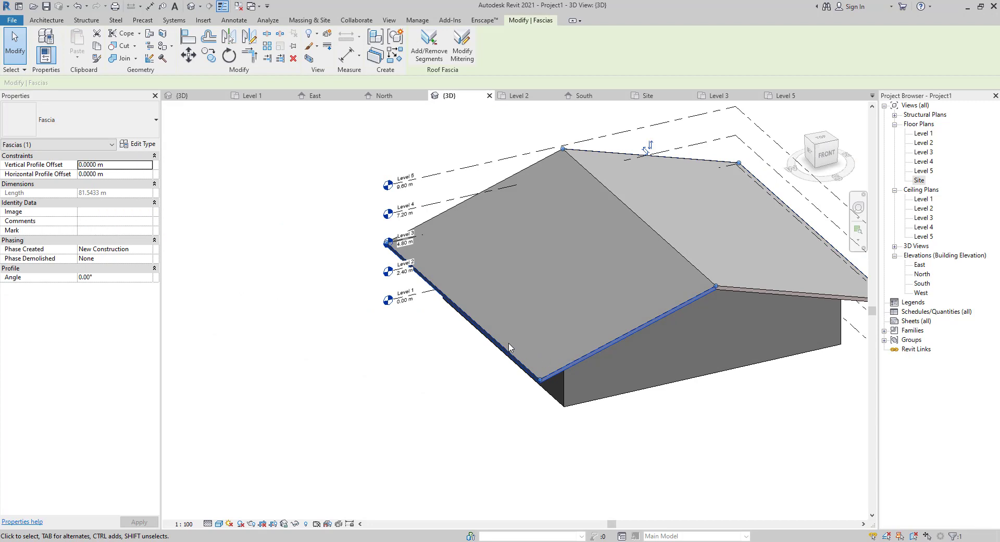
key("Escape")
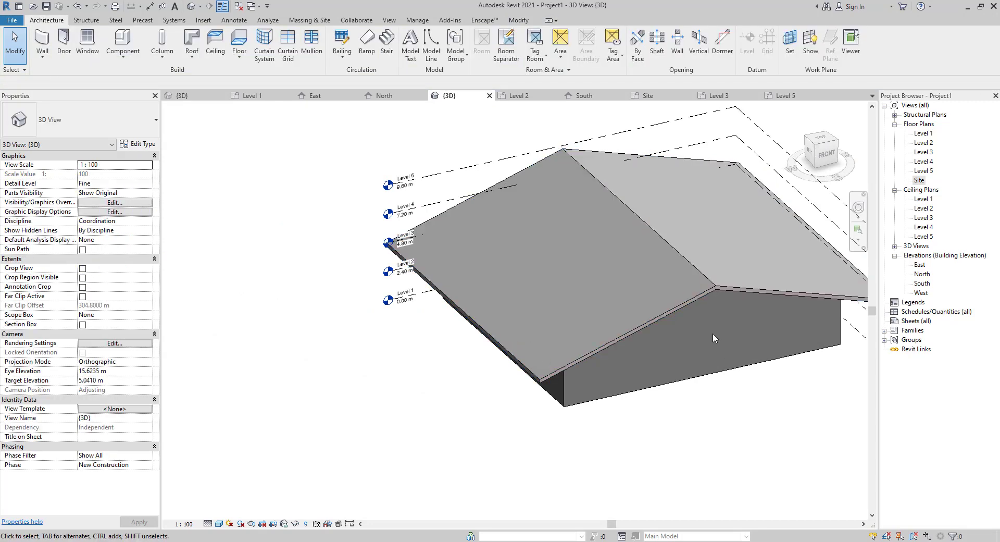
- Place roof gutters along the west and east roof edges in the Site plan
double_click(918, 180)
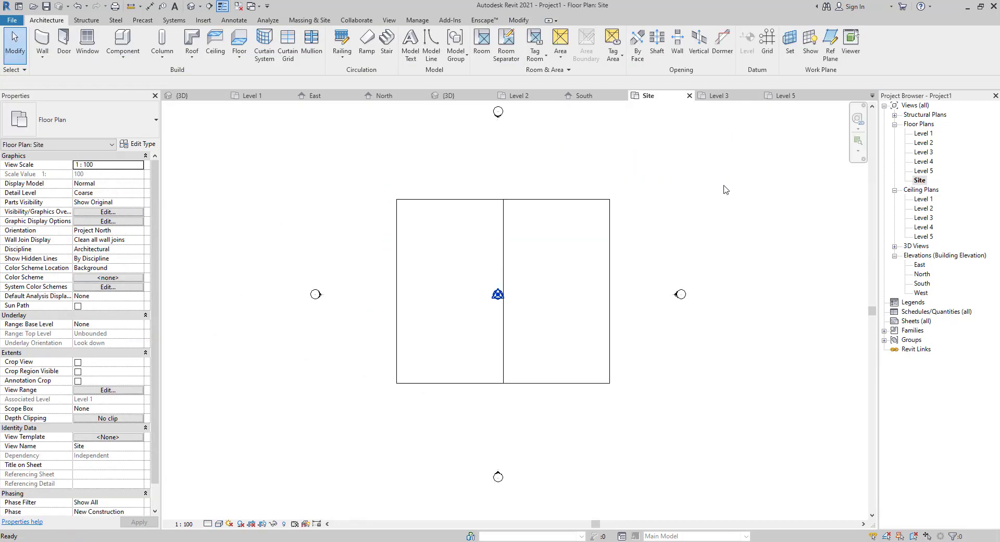
left_click(173, 55)
left_click(187, 55)
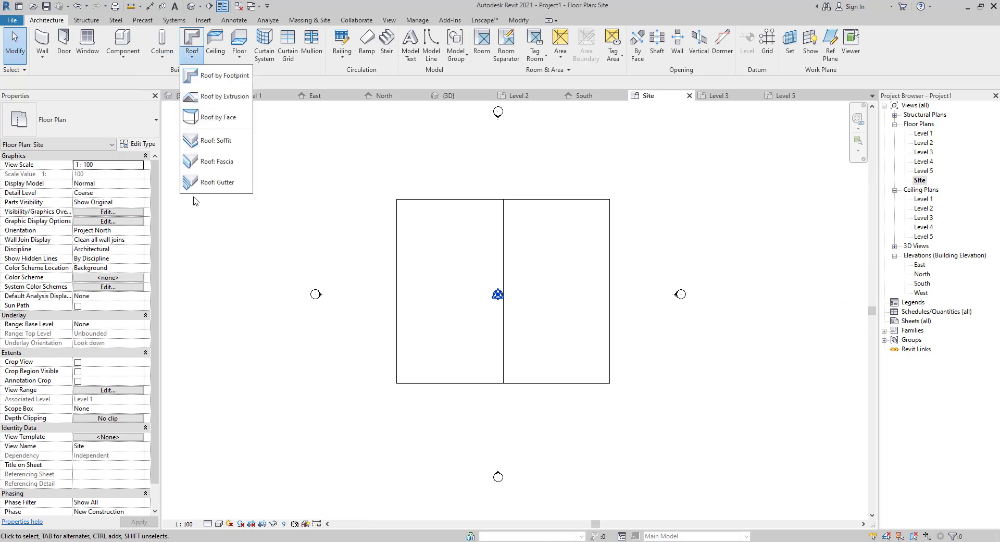
left_click(204, 183)
left_click(397, 251)
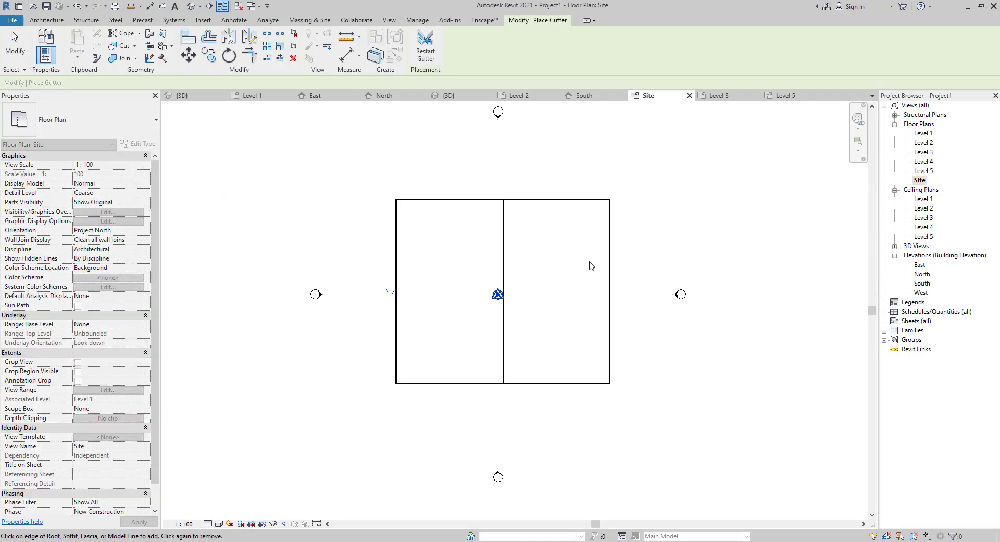
left_click(607, 258)
- Examine the east gutter in the Site plan and the west gutter's end at the front roof corner in 3D
scroll(599, 292, "up", 5)
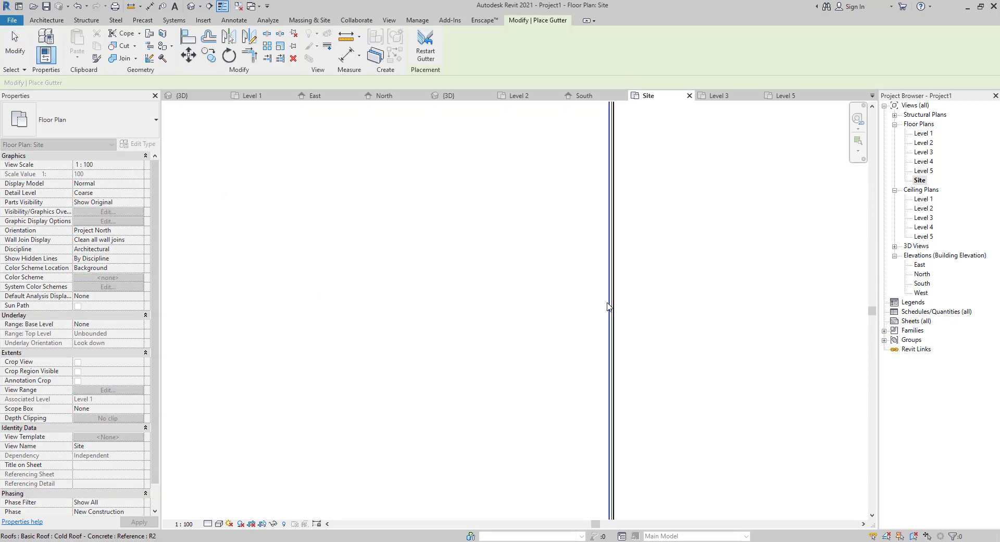
key("Escape")
left_click(608, 284)
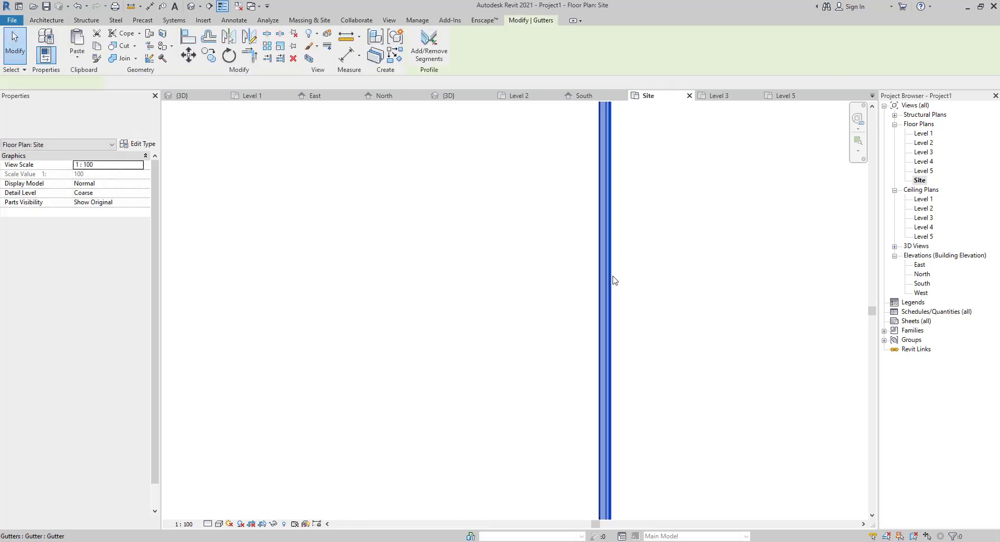
left_click(192, 6)
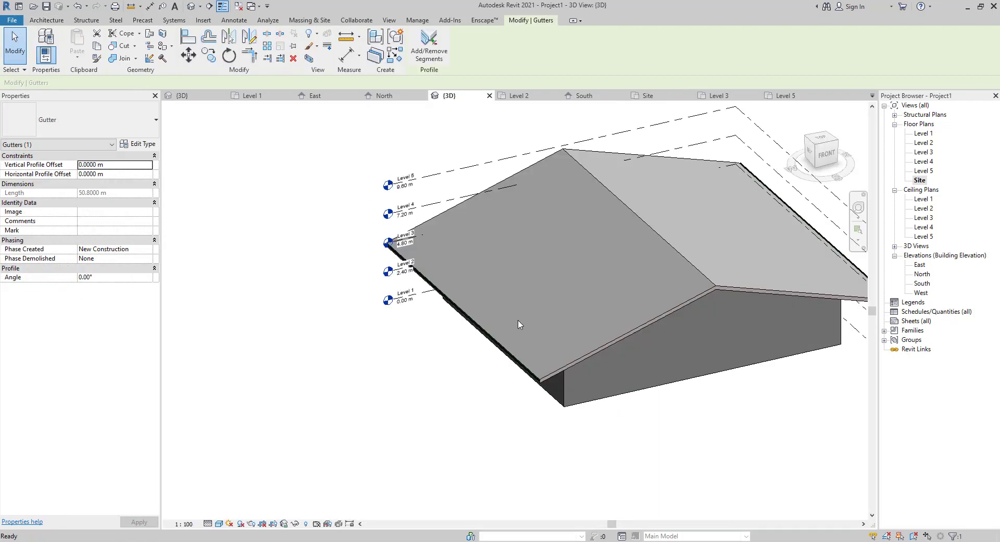
scroll(516, 368, "up", 6)
scroll(533, 313, "up", 4)
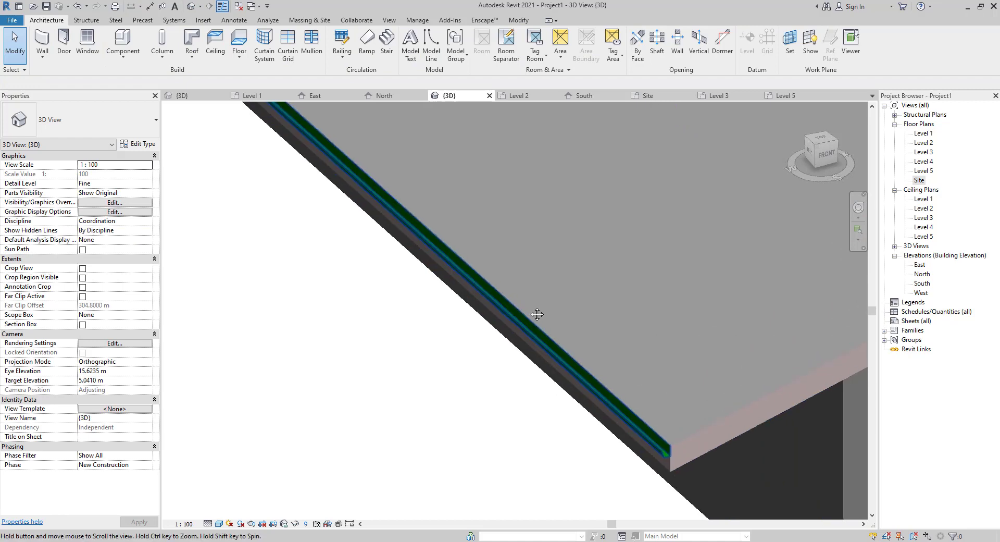
scroll(495, 353, "up", 3)
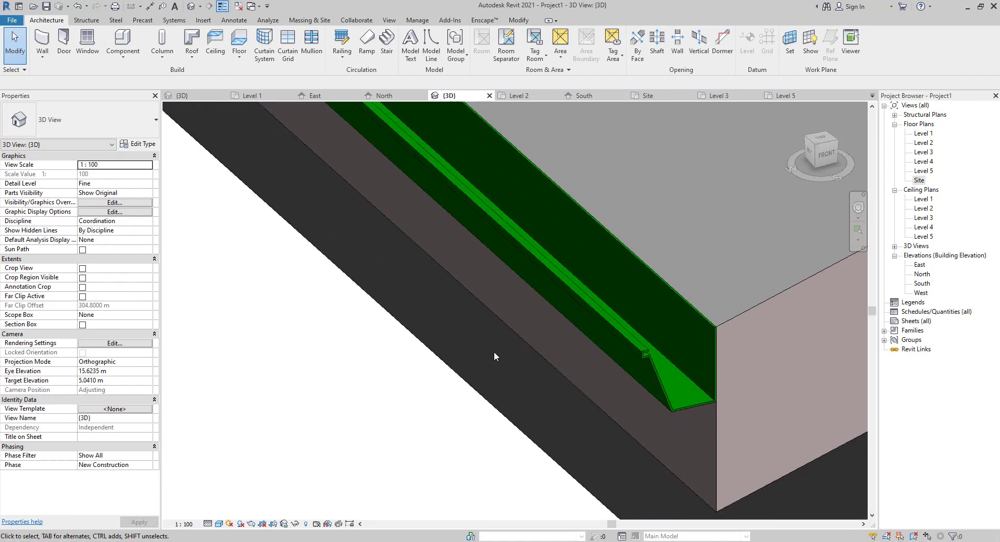
scroll(495, 352, "down", 1)
middle_click_drag(547, 356, 415, 356)
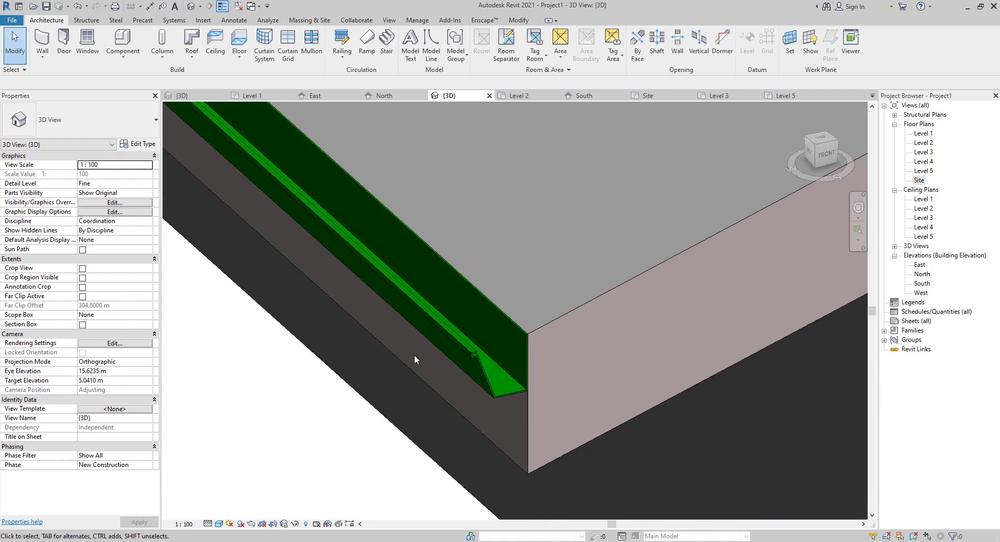
- Change the gutter type's profile to M_Gutter - Bevel : 150 x150mm and apply it
left_click(473, 356)
left_click(140, 144)
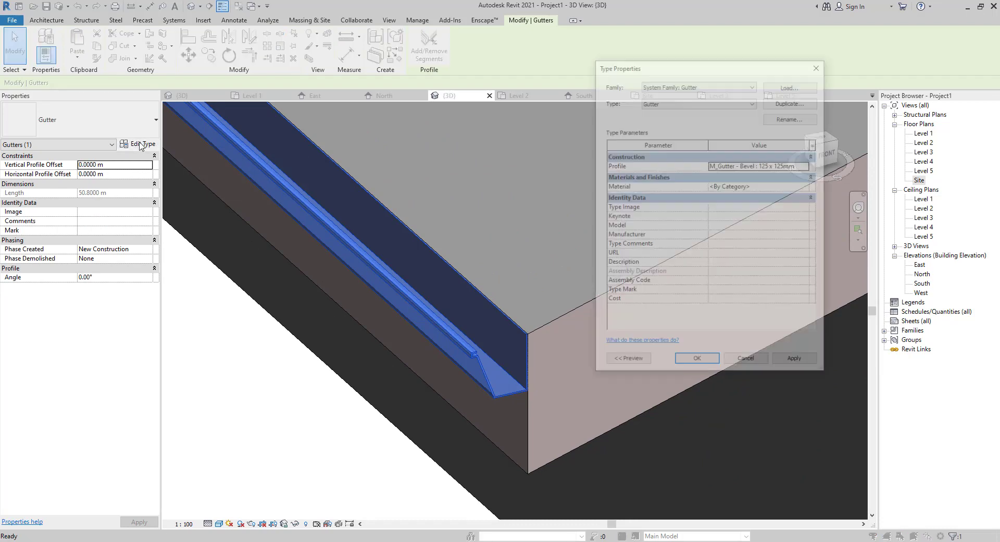
left_click(807, 165)
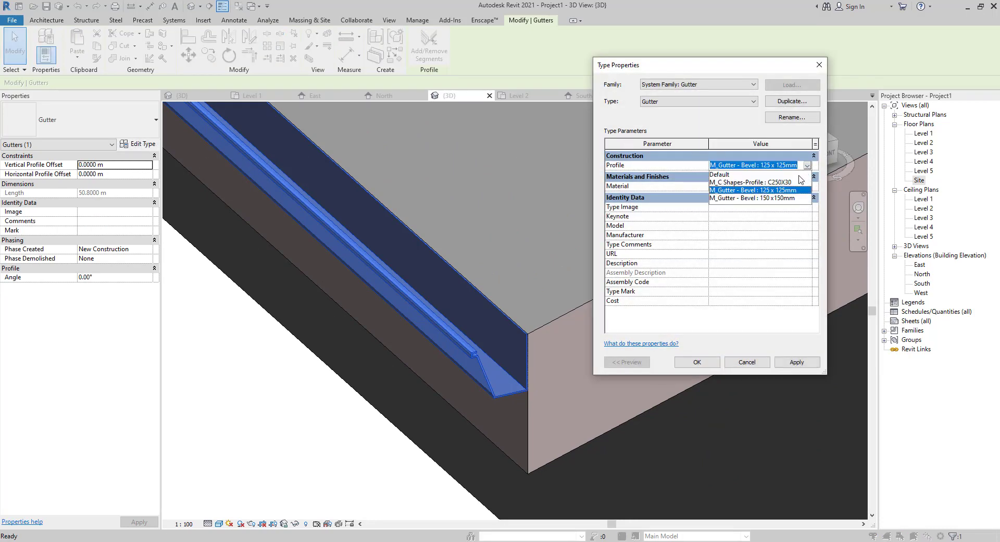
left_click(779, 198)
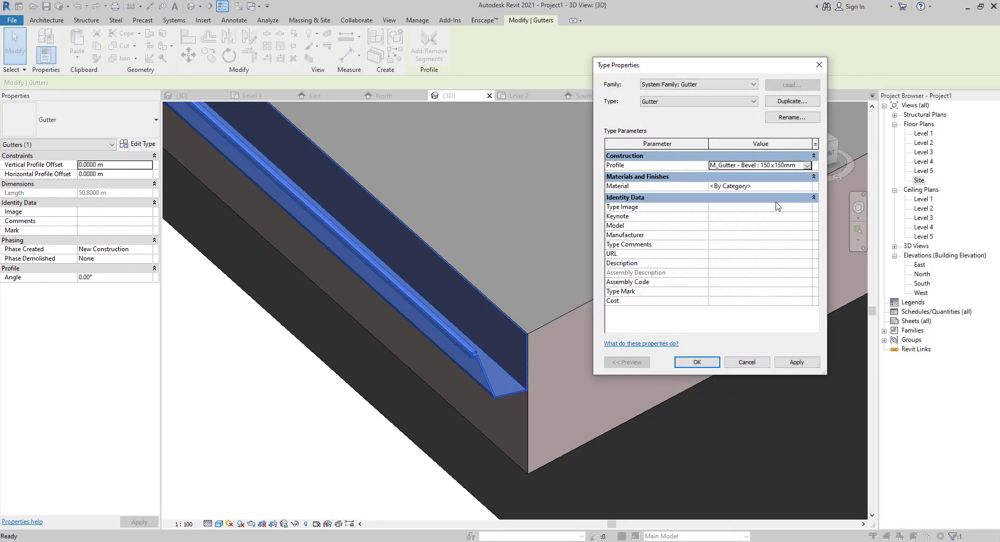
left_click(787, 366)
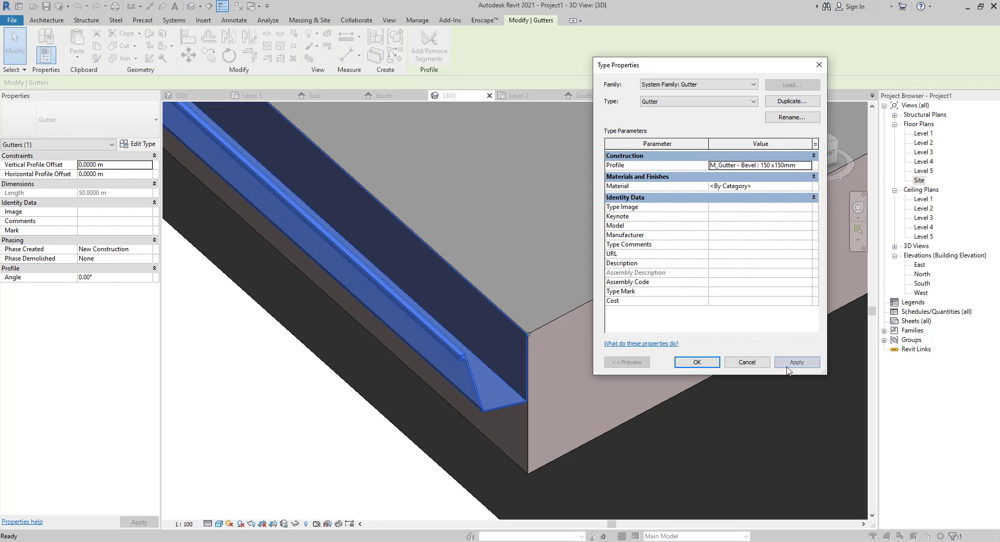
- Try the M_C Shapes-Profile : C250X30 profile on the gutter type
left_click(807, 165)
left_click(781, 185)
left_click(791, 366)
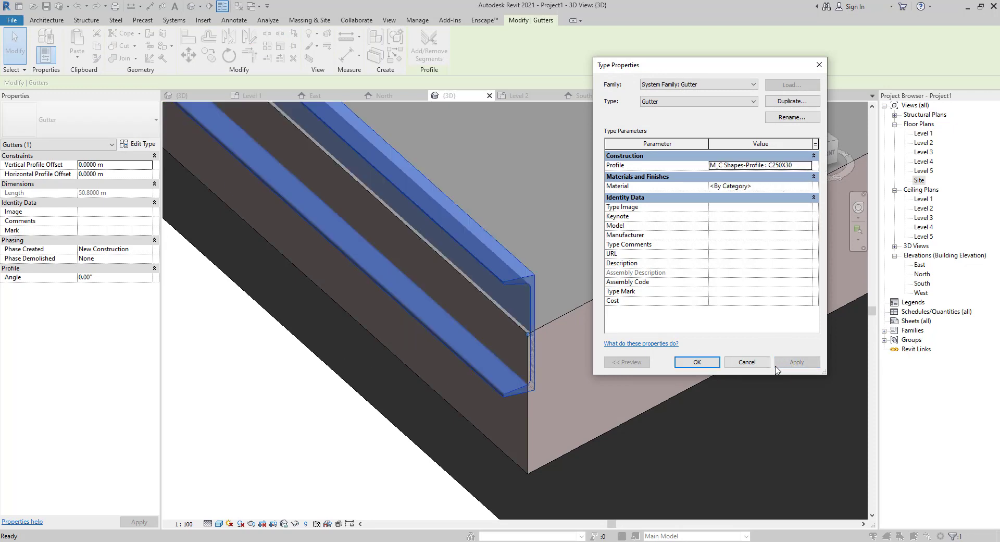
- Set the gutter type's profile to M_Gutter - Bevel : 150 x150mm and its material to Default New Material, and apply both
left_click(807, 165)
left_click(792, 202)
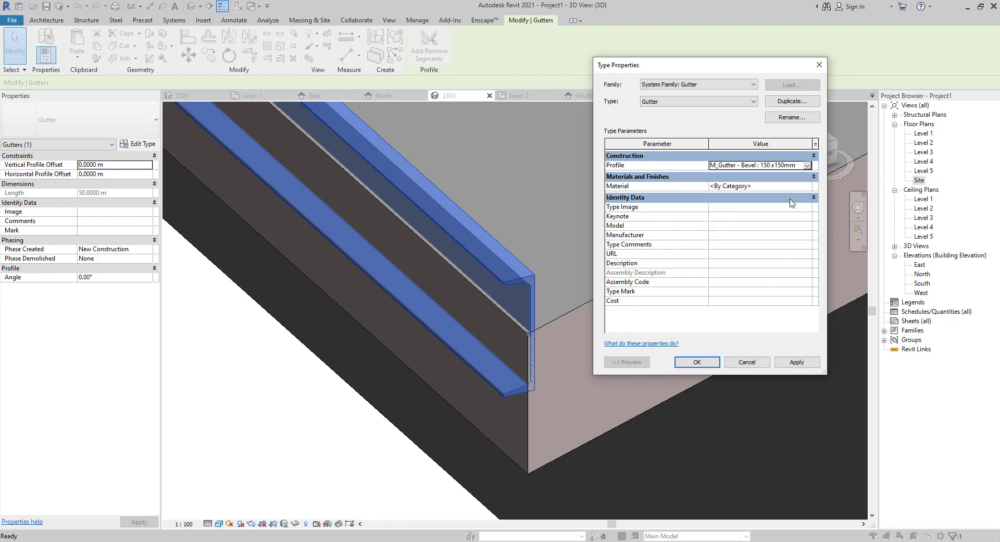
left_click(808, 186)
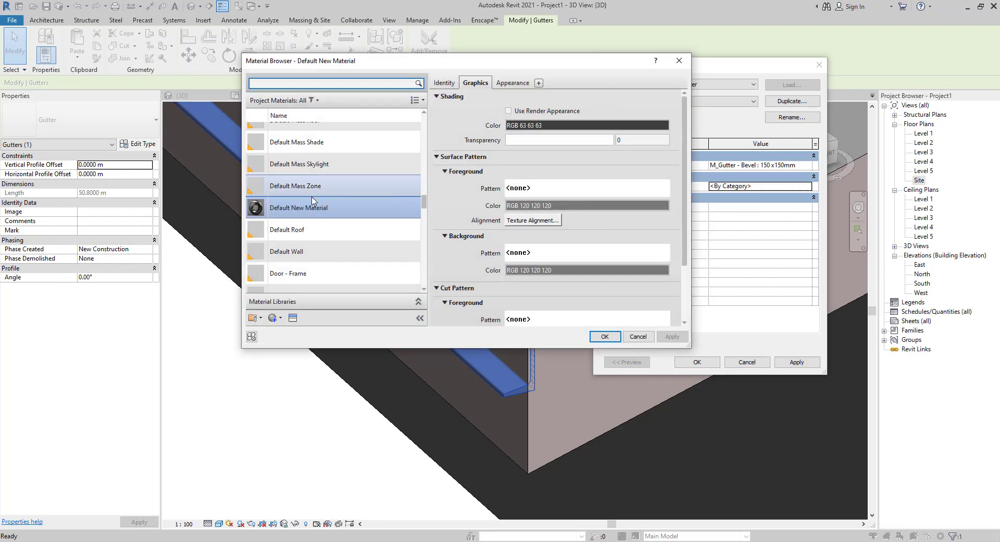
left_click(604, 335)
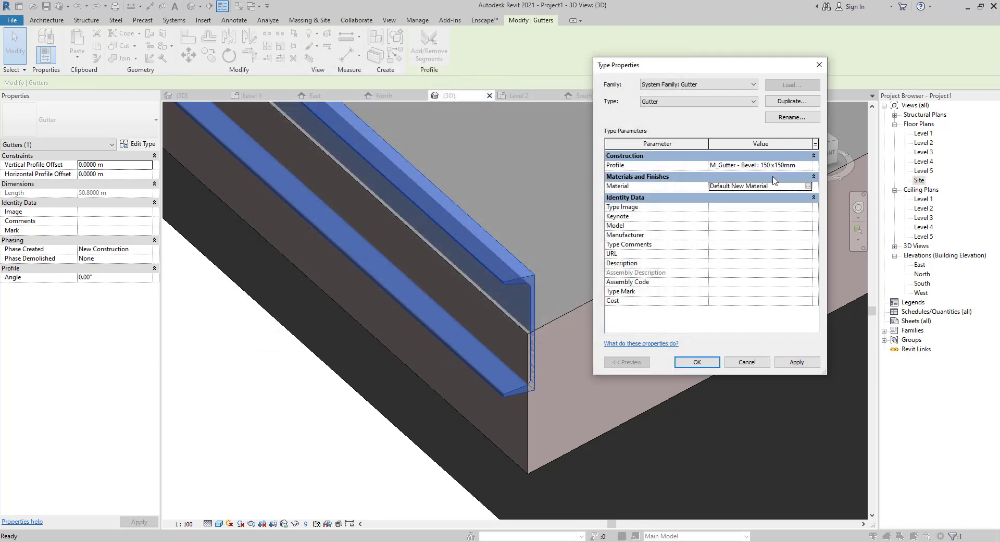
left_click(808, 186)
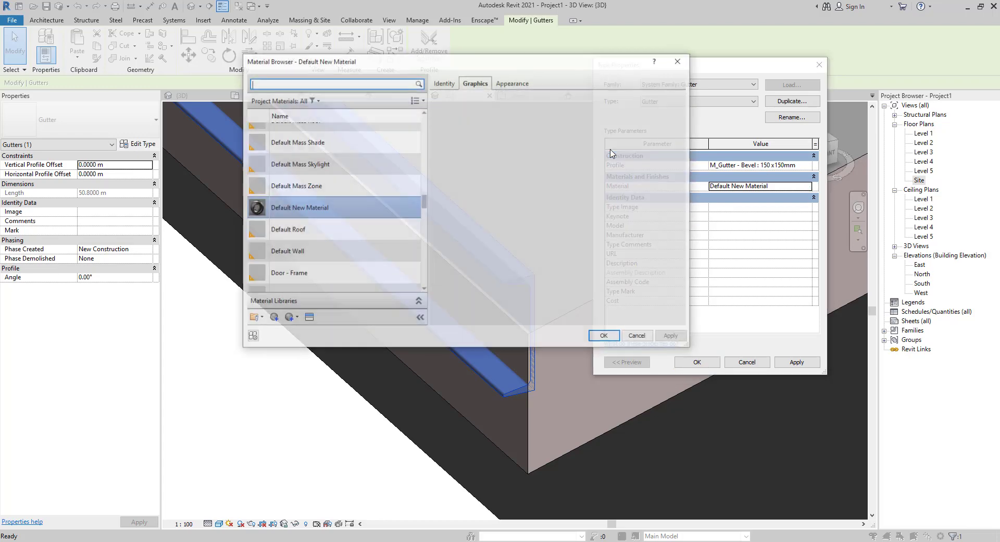
left_click(604, 336)
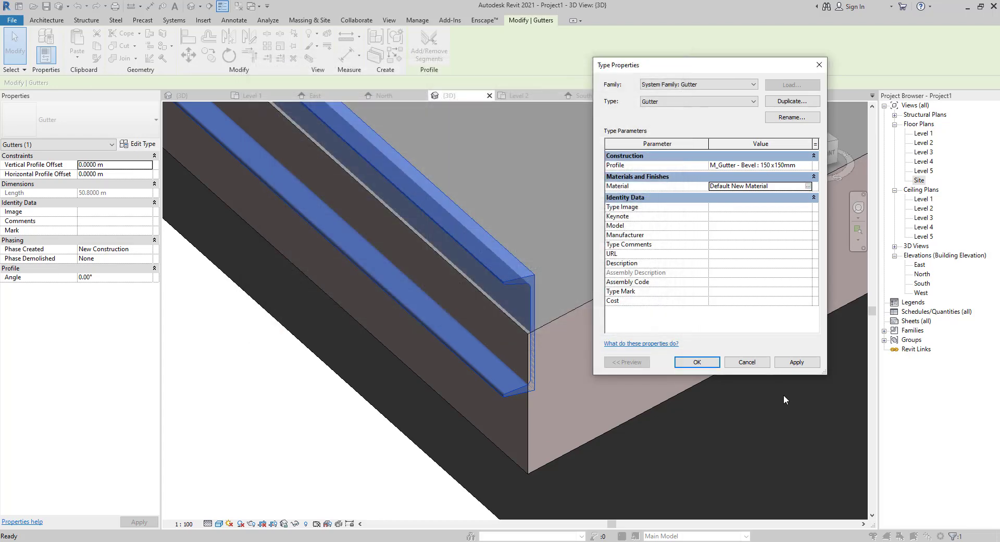
left_click(791, 362)
left_click(696, 361)
left_click(279, 415)
- Examine the gutters along both eaves in the 3D view, from the front roof corner out to the whole gable roof
scroll(245, 422, "down", 2)
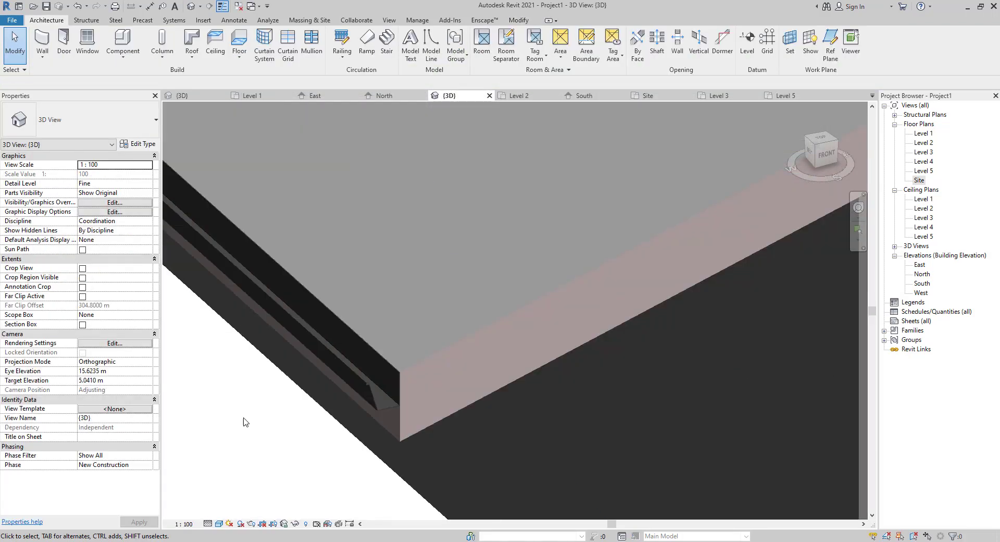
scroll(243, 418, "down", 4)
middle_click_drag(348, 381, 652, 331)
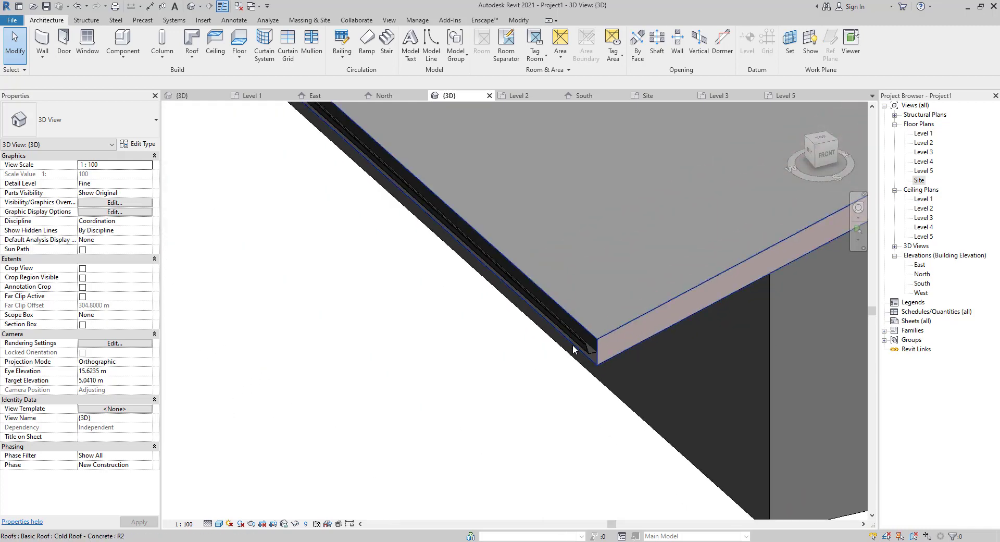
scroll(575, 348, "down", 5)
middle_click_drag(539, 372, 388, 488)
middle_click_drag(734, 319, 771, 284)
scroll(721, 341, "down", 1)
middle_click_drag(722, 341, 287, 503)
middle_click_drag(420, 445, 575, 326)
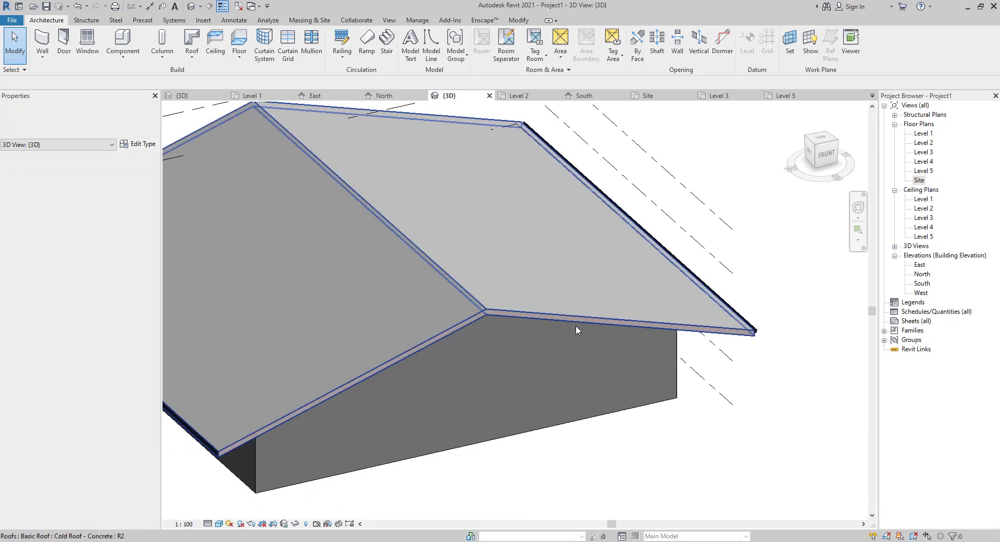
scroll(395, 346, "down", 3)
middle_click_drag(394, 346, 393, 441)
scroll(504, 396, "down", 1)
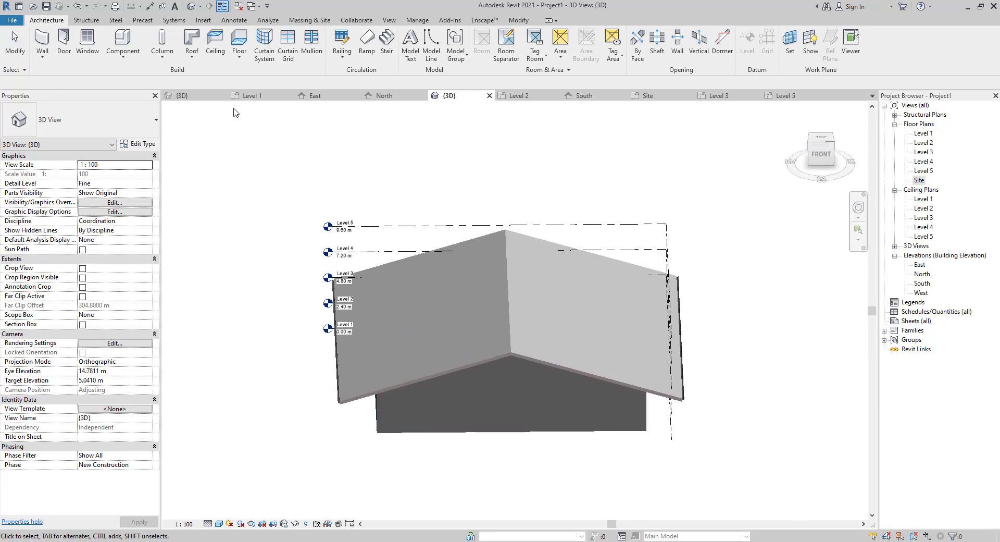
left_click(197, 60)
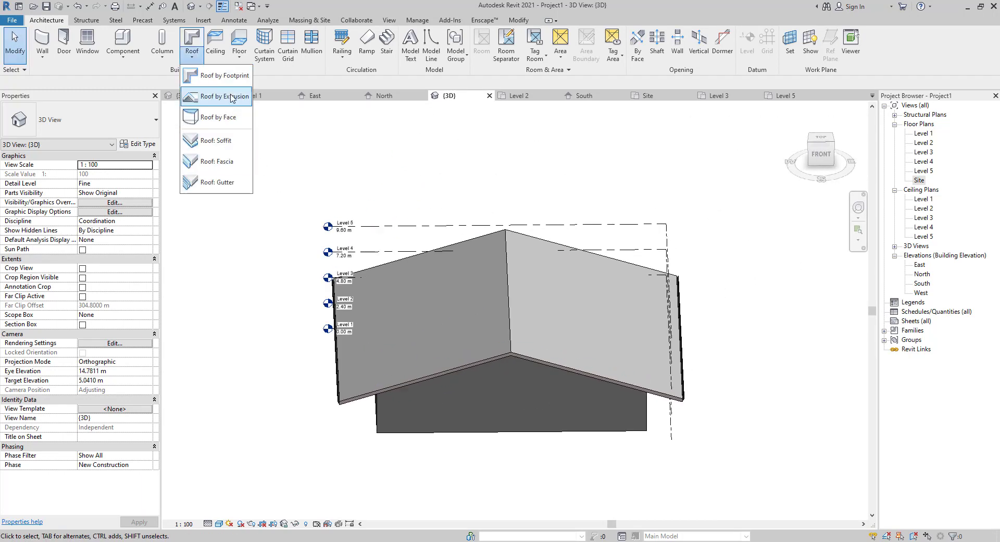
left_click(277, 380)
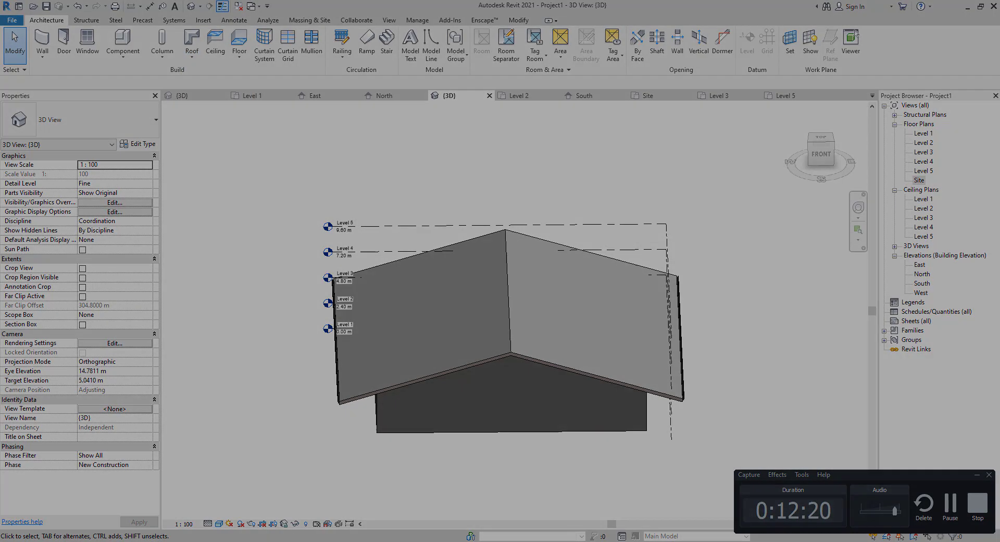